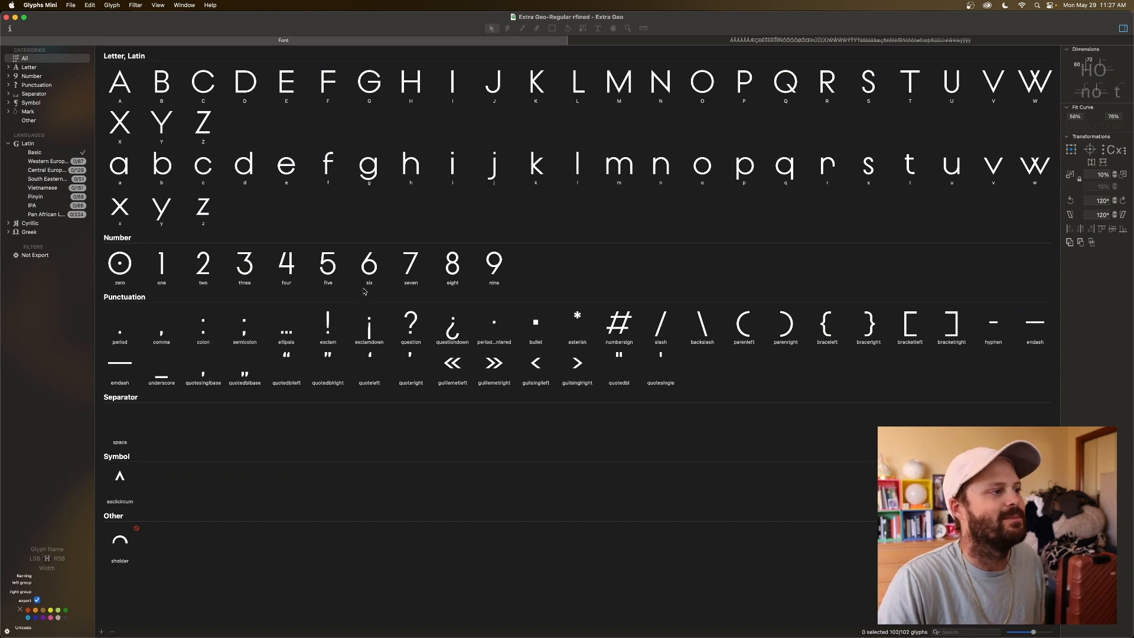
Generate all the missing glyphs of the Latin Western European language set
{"action": "left_click", "coordinate": [8, 143]}
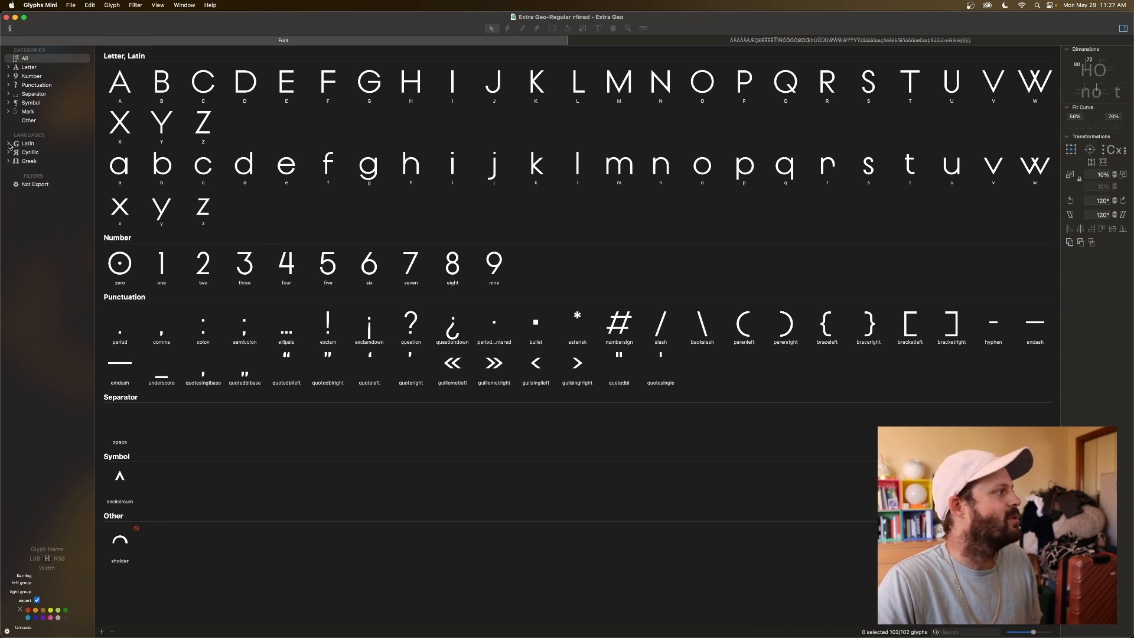
{"action": "left_click", "coordinate": [8, 143]}
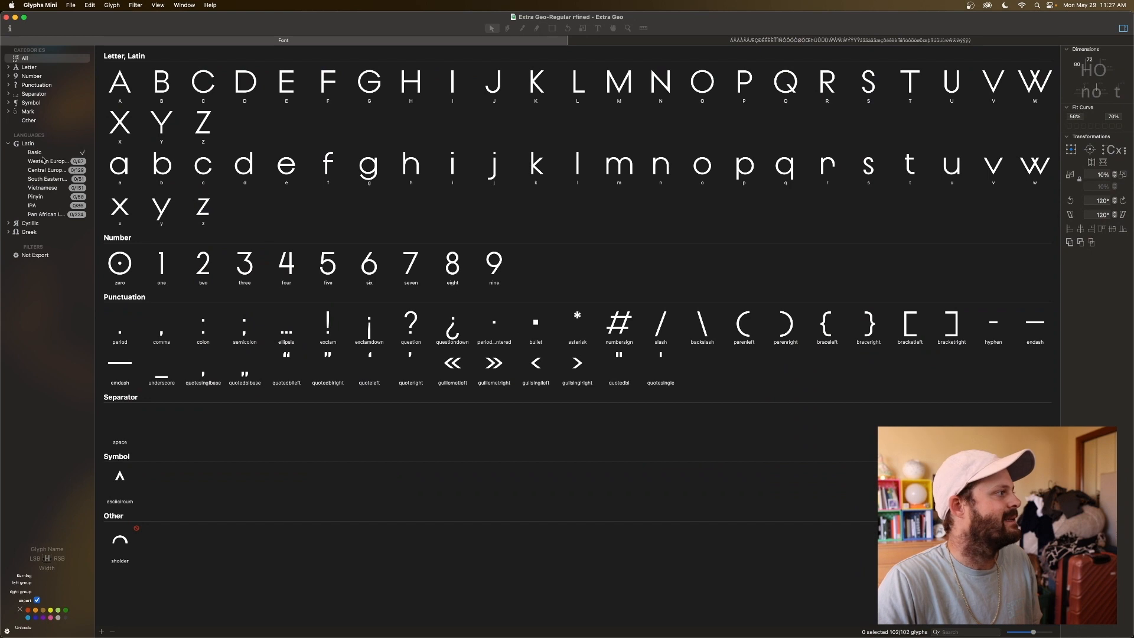
{"action": "left_click", "coordinate": [79, 163]}
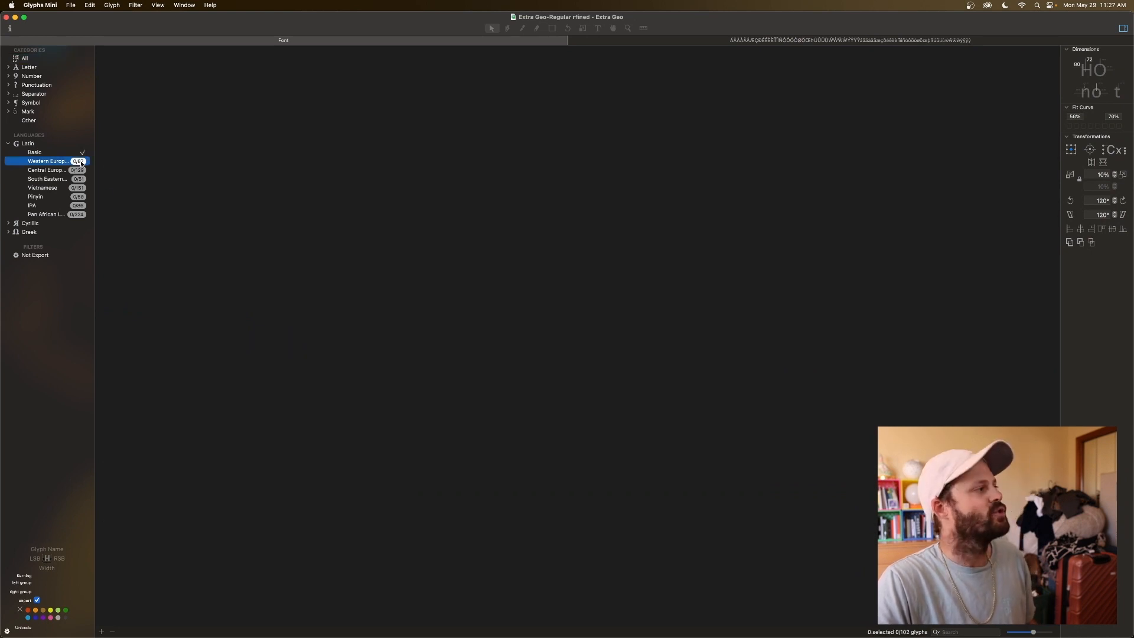
{"action": "left_click", "coordinate": [81, 163]}
{"action": "left_click", "coordinate": [154, 72]}
{"action": "scroll", "coordinate": [142, 103], "scroll_direction": "down", "scroll_amount": 15}
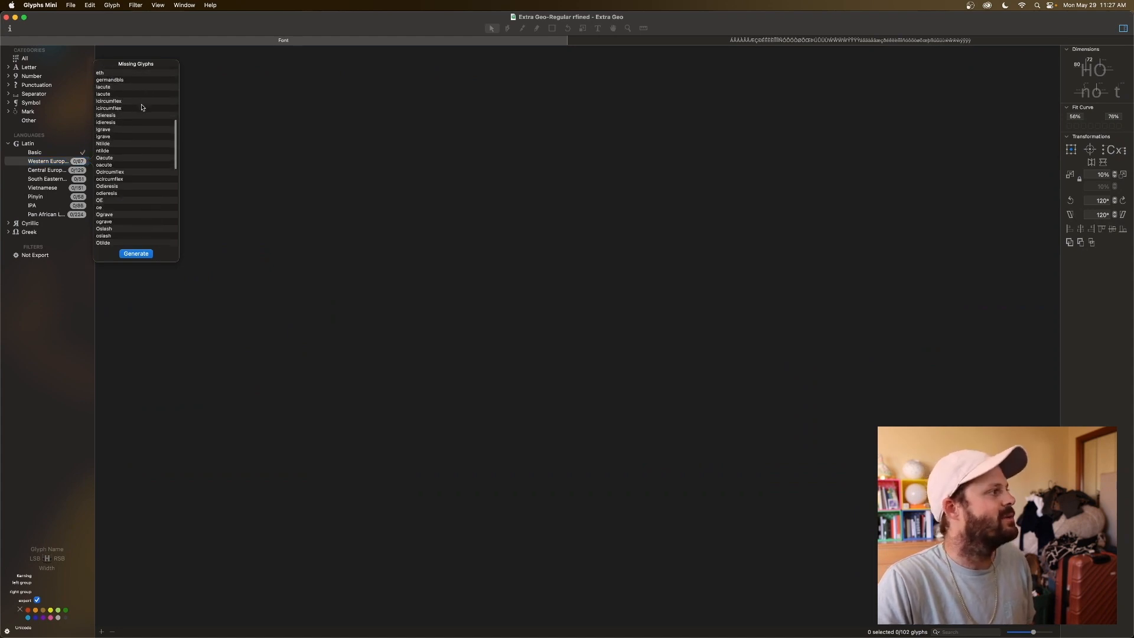
{"action": "left_click", "coordinate": [135, 244], "text": "shift"}
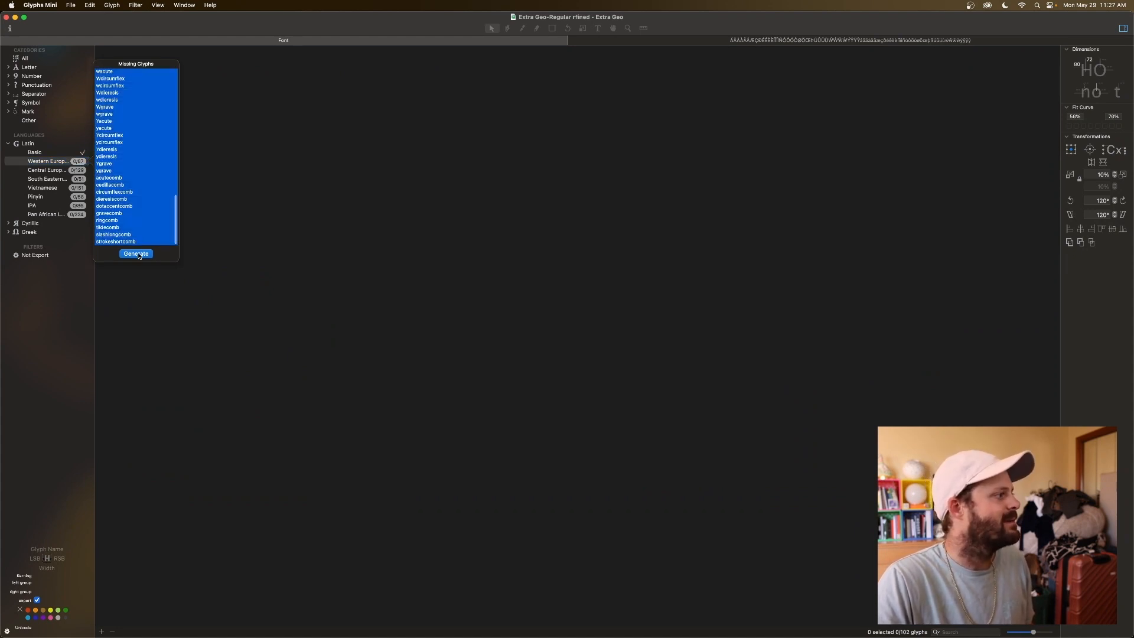
{"action": "left_click", "coordinate": [136, 254]}
{"action": "left_click", "coordinate": [287, 326]}
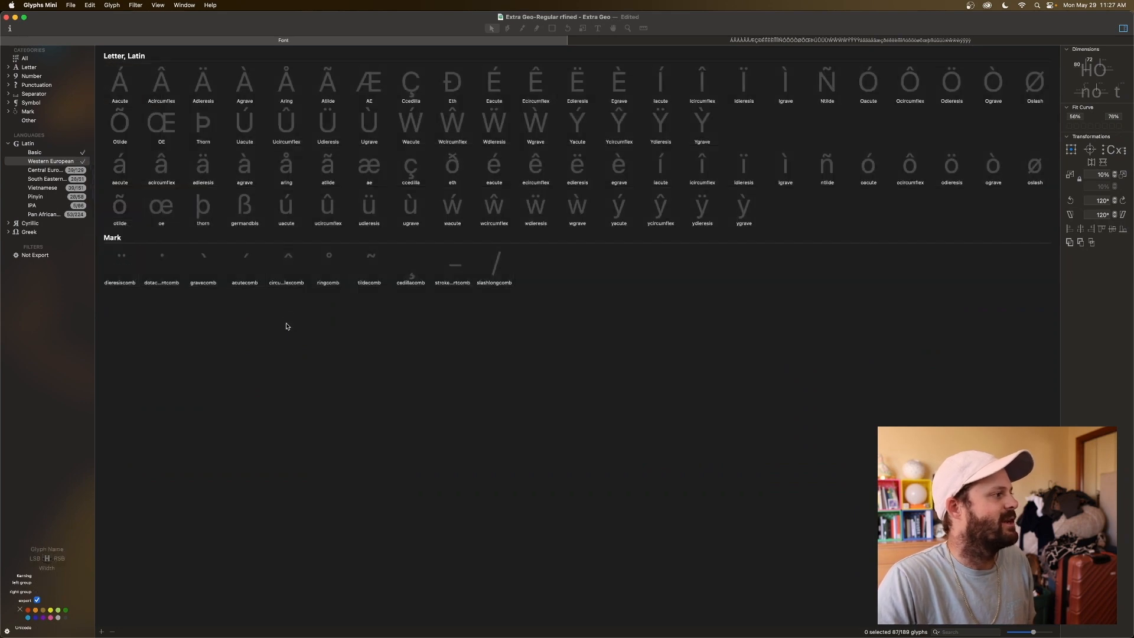
Look through the generated accented letters, special letters such as oe, thorn and germandbls, and the combining marks
{"action": "left_click", "coordinate": [247, 208]}
{"action": "left_click", "coordinate": [208, 214]}
{"action": "left_click", "coordinate": [176, 215]}
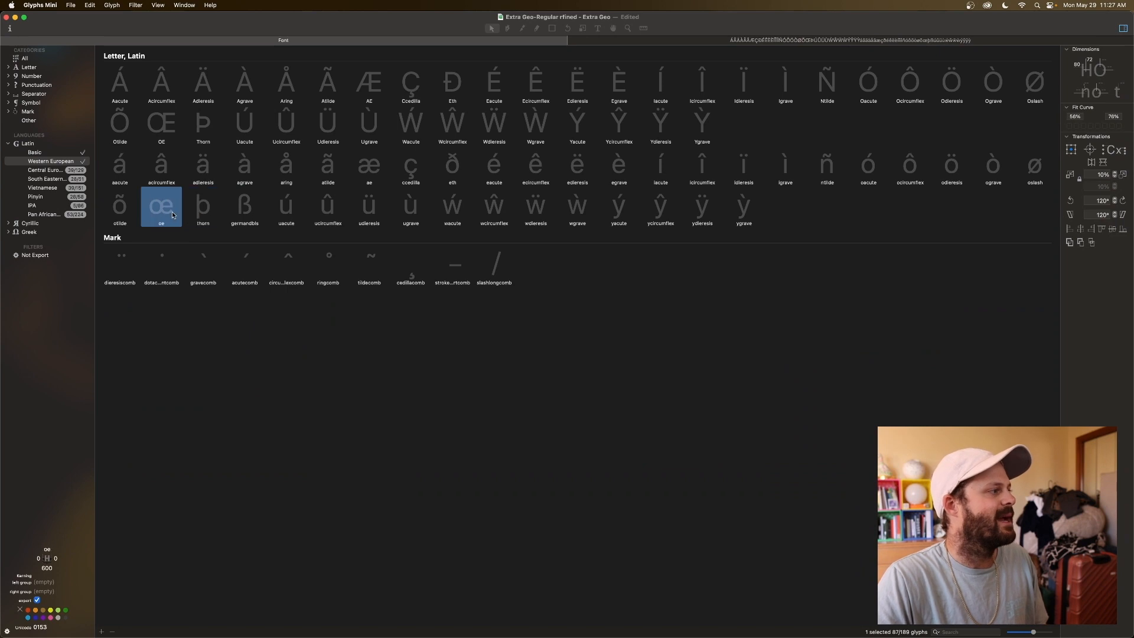
{"action": "left_click", "coordinate": [201, 171]}
{"action": "left_click", "coordinate": [129, 171]}
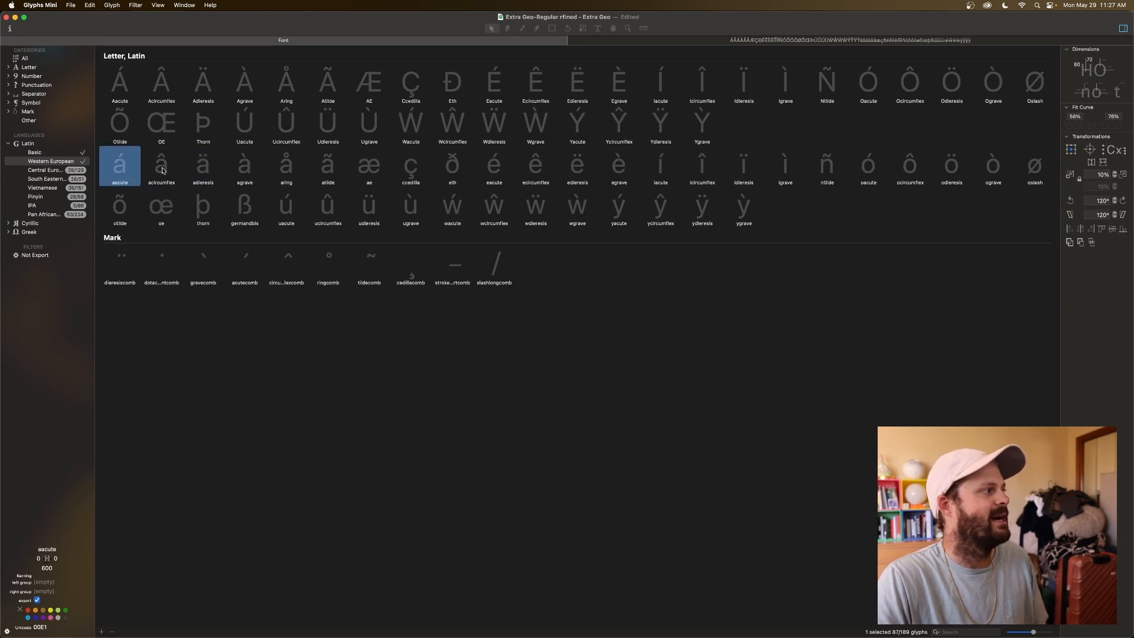
{"action": "left_click", "coordinate": [163, 171]}
{"action": "left_click", "coordinate": [117, 172]}
{"action": "left_click", "coordinate": [127, 87]}
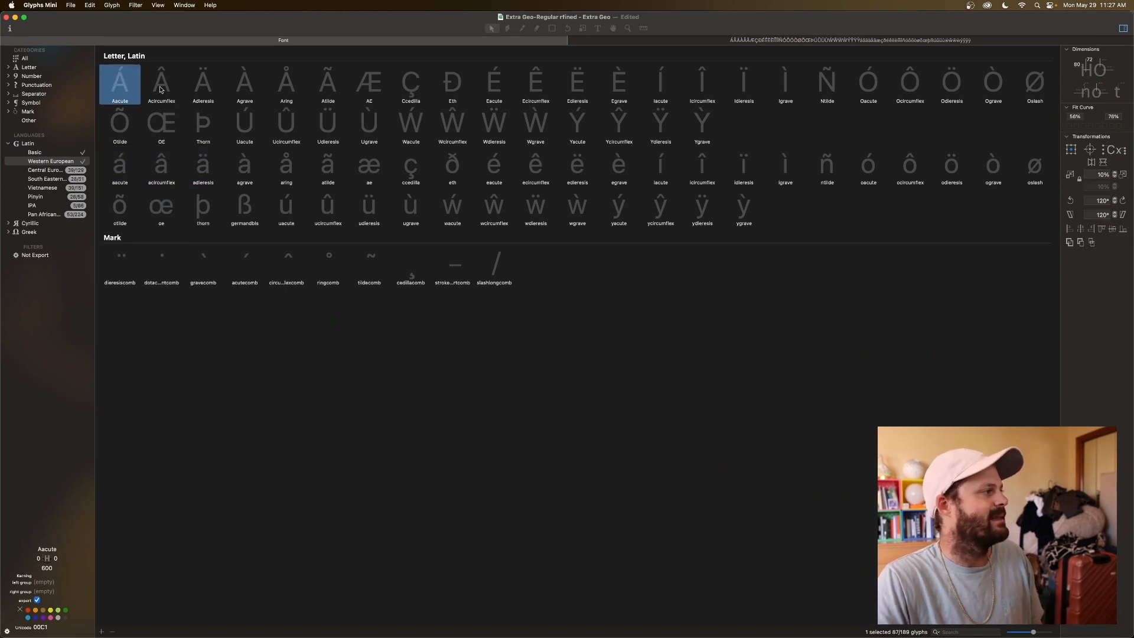
{"action": "left_click", "coordinate": [168, 210]}
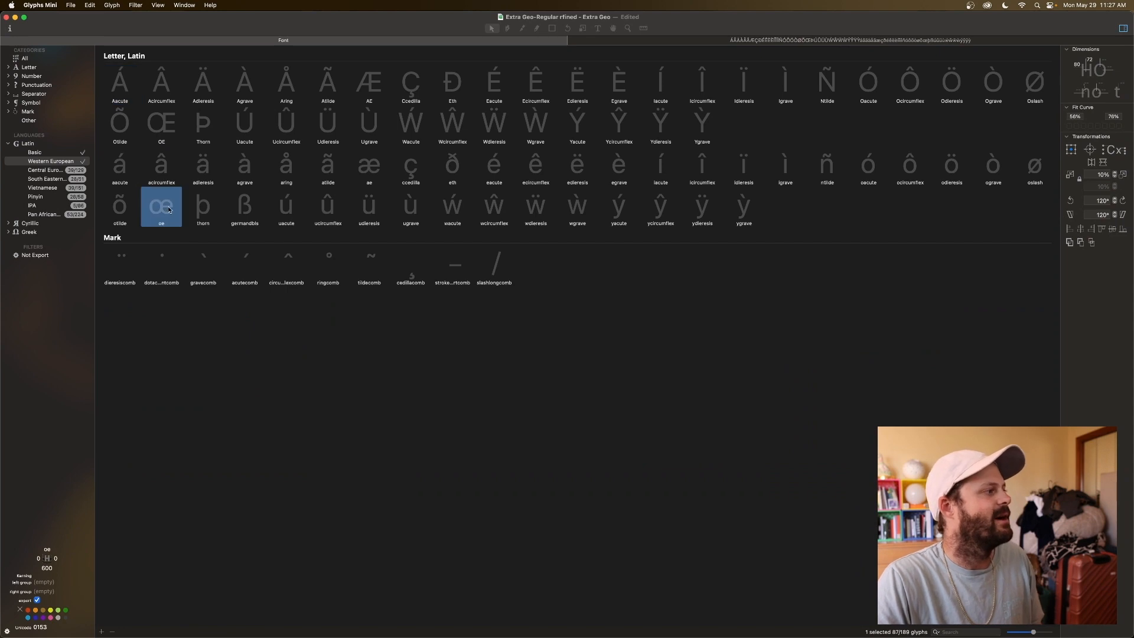
{"action": "left_click", "coordinate": [218, 207]}
{"action": "left_click", "coordinate": [242, 208]}
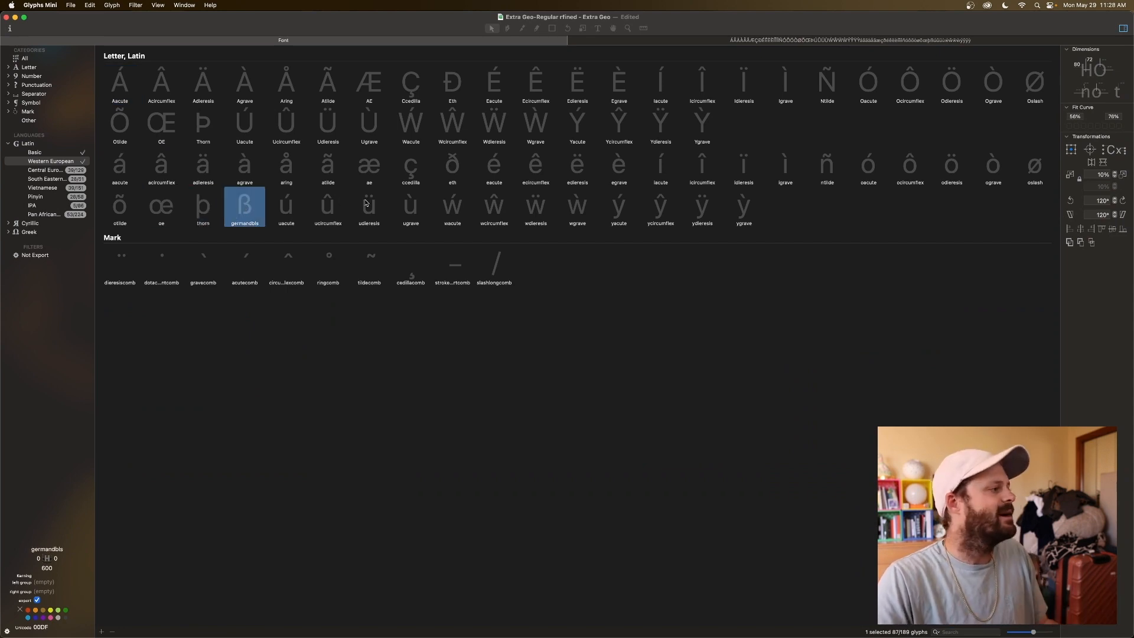
{"action": "left_click", "coordinate": [166, 212]}
{"action": "left_click", "coordinate": [206, 214]}
{"action": "left_click", "coordinate": [242, 213]}
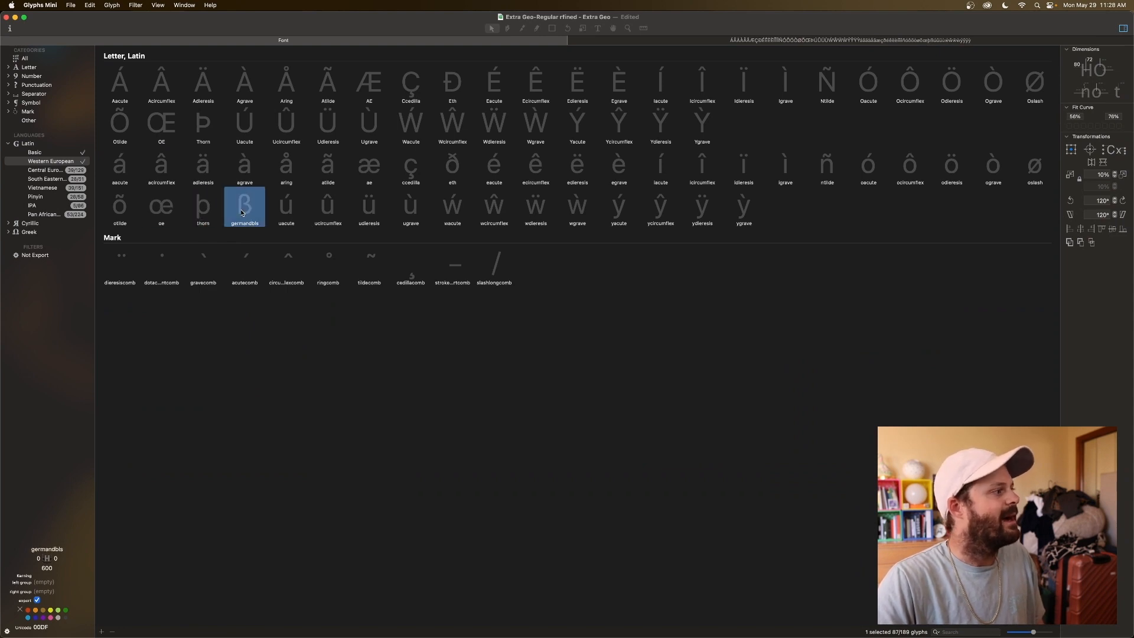
{"action": "left_click", "coordinate": [130, 264]}
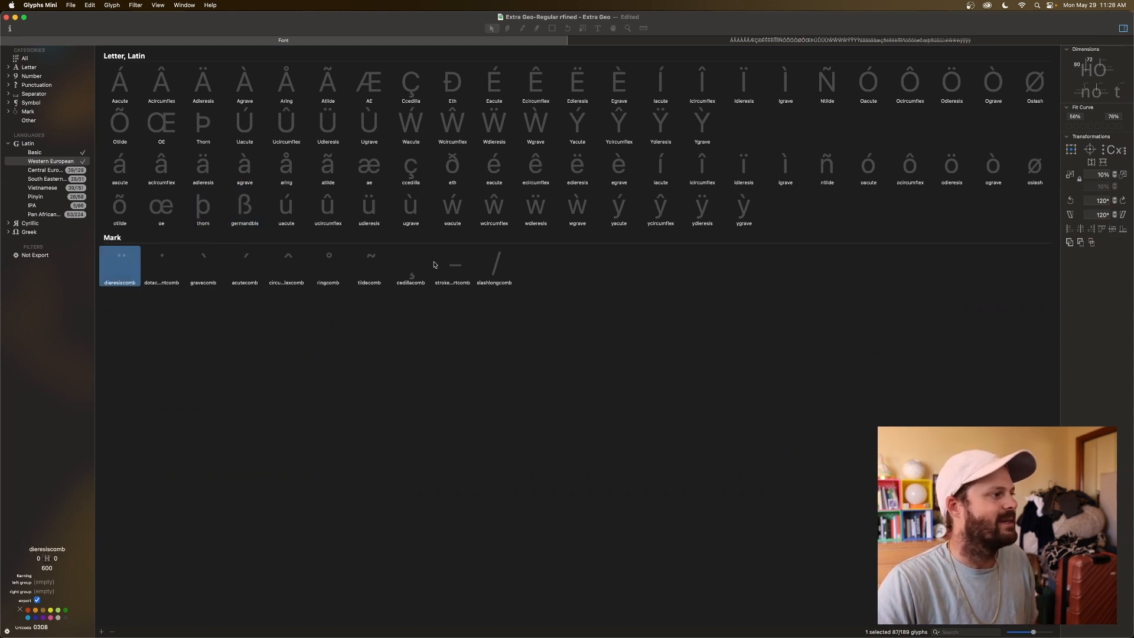
Open all the Western European glyphs, from Aacute through slashlongcomb, together in a new edit view
{"action": "left_click", "coordinate": [123, 91]}
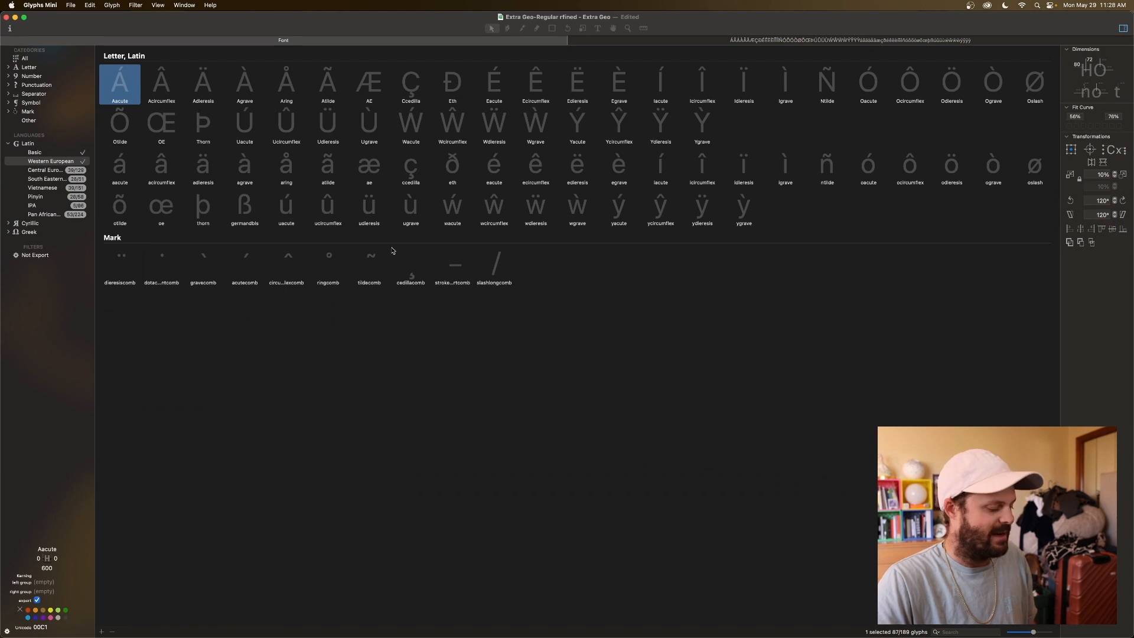
{"action": "left_click", "coordinate": [495, 267], "text": "shift"}
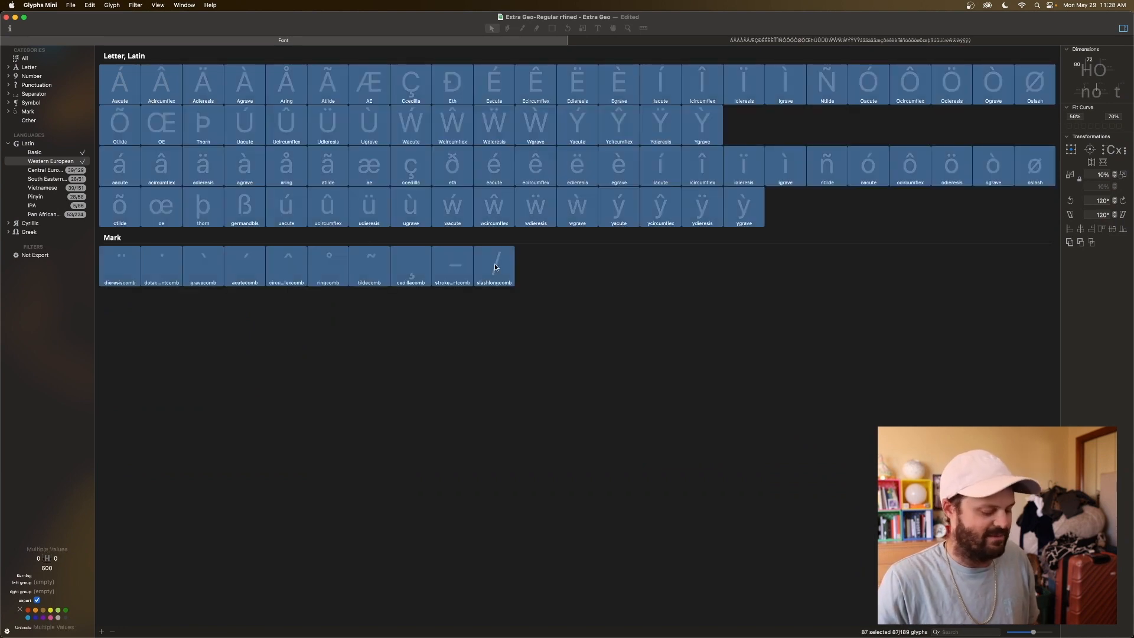
{"action": "double_click", "coordinate": [495, 265]}
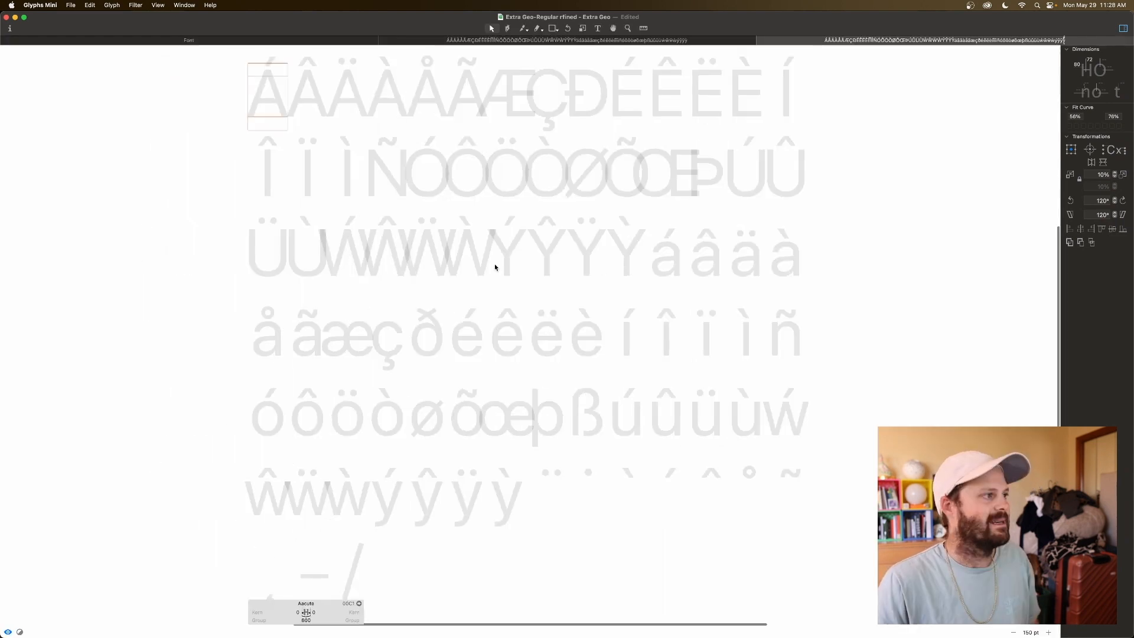
{"action": "scroll", "coordinate": [501, 172], "scroll_direction": "down", "scroll_amount": 3}
{"action": "scroll", "coordinate": [500, 172], "scroll_direction": "down", "scroll_amount": 3}
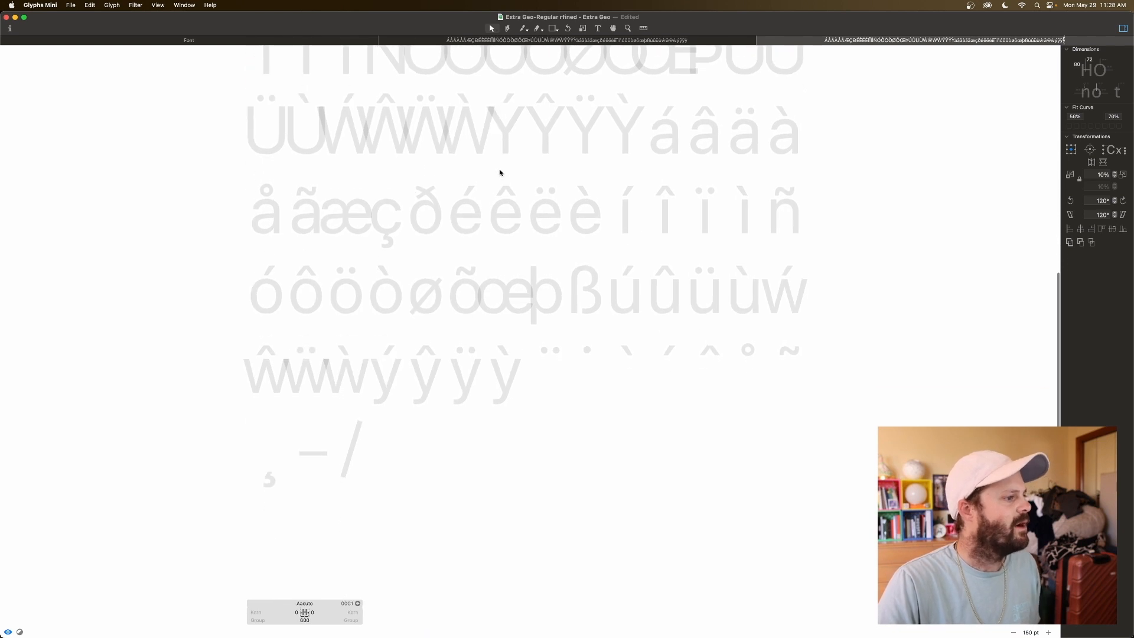
Insert a line break before dieresiscomb so the combining marks start on their own line
{"action": "left_click", "coordinate": [597, 29]}
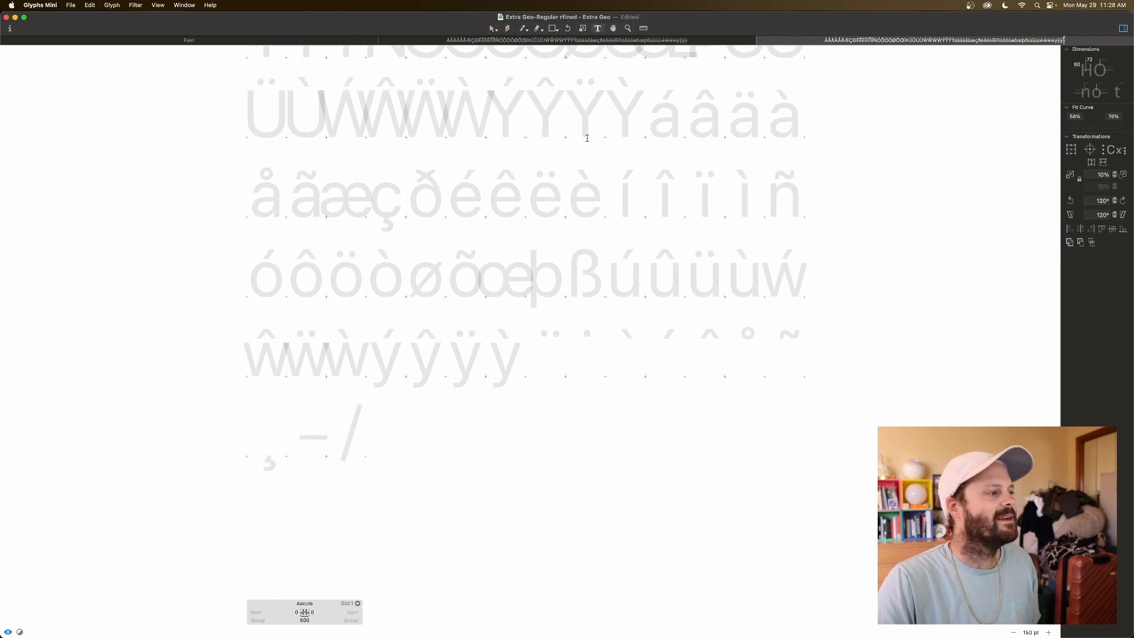
{"action": "left_click", "coordinate": [535, 335]}
{"action": "key", "text": "Return"}
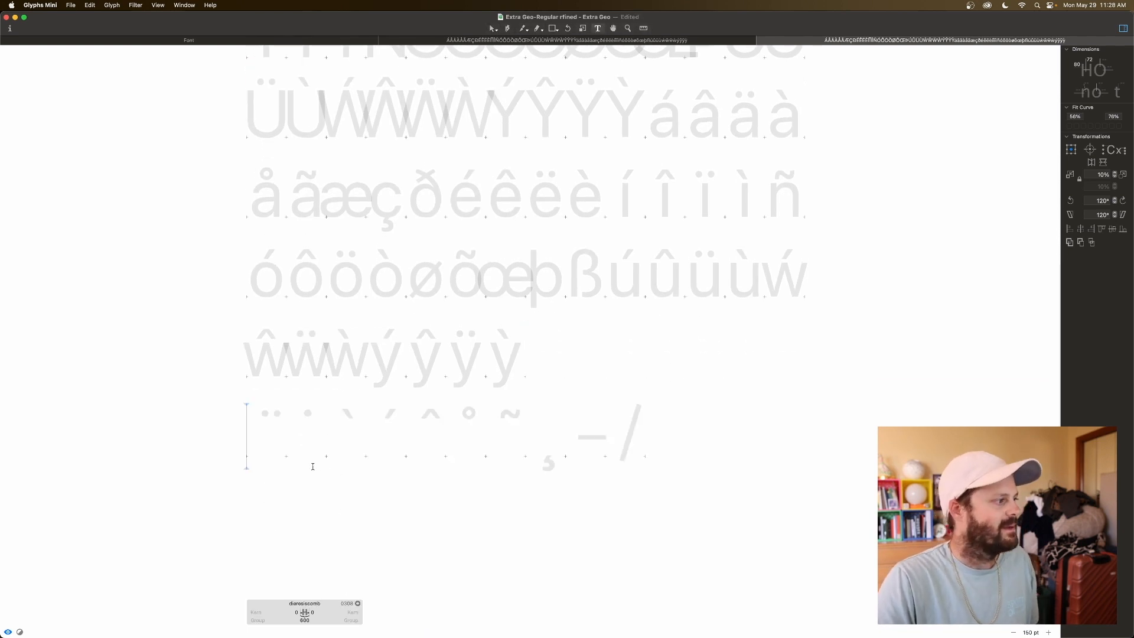
Highlight the "comb" suffix in the dieresiscomb glyph's name and leave the name unedited
{"action": "left_click", "coordinate": [321, 603]}
{"action": "left_click_drag", "start_coordinate": [321, 604], "coordinate": [308, 605]}
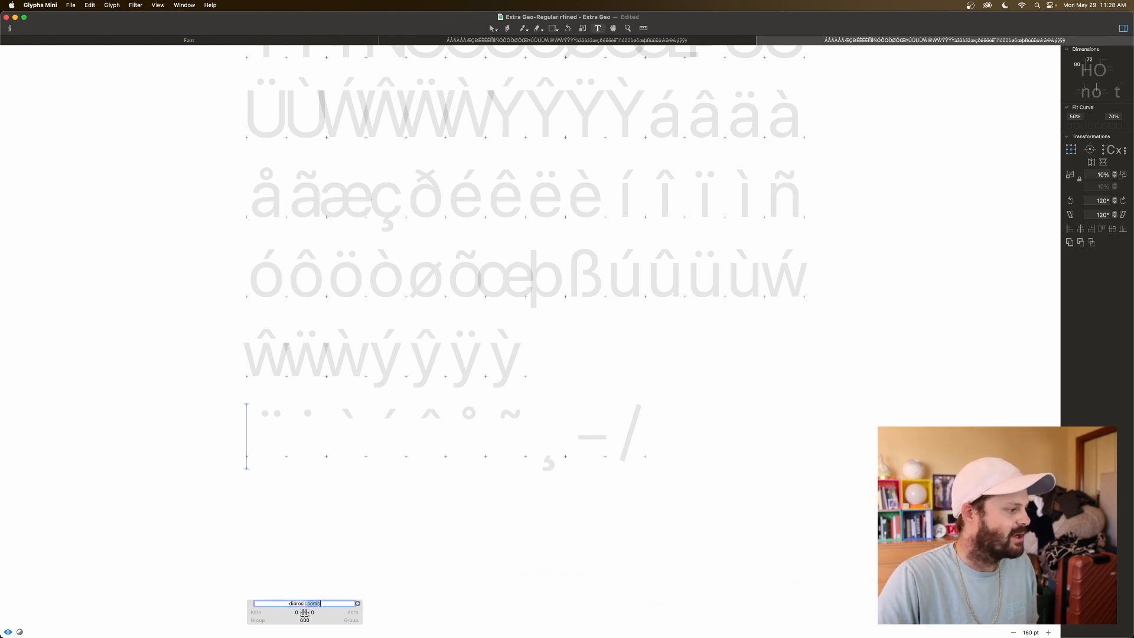
{"action": "left_click", "coordinate": [339, 583]}
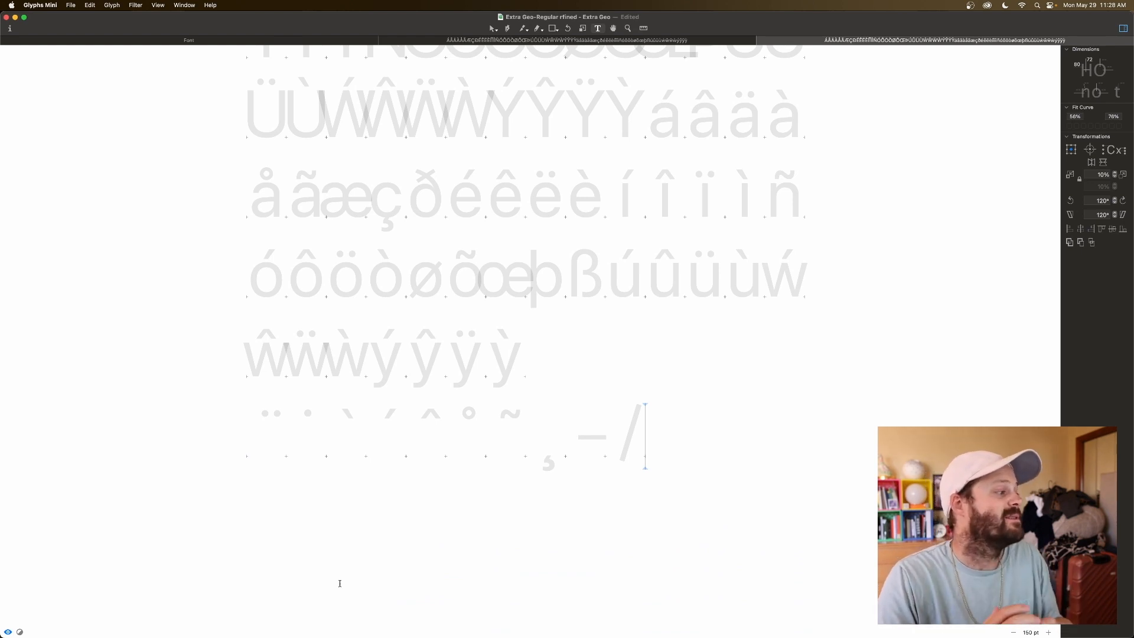
Open the dotaccentcomb glyph for editing and add the period glyph to it as a component
{"action": "left_click", "coordinate": [256, 429]}
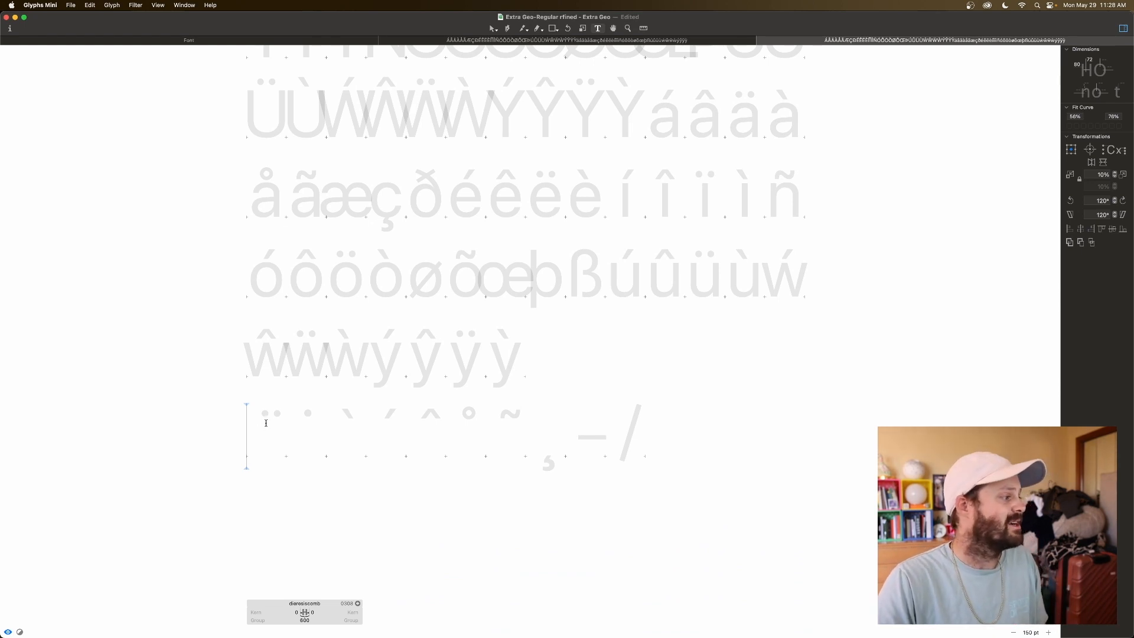
{"action": "left_click", "coordinate": [305, 423]}
{"action": "key", "text": "Escape"}
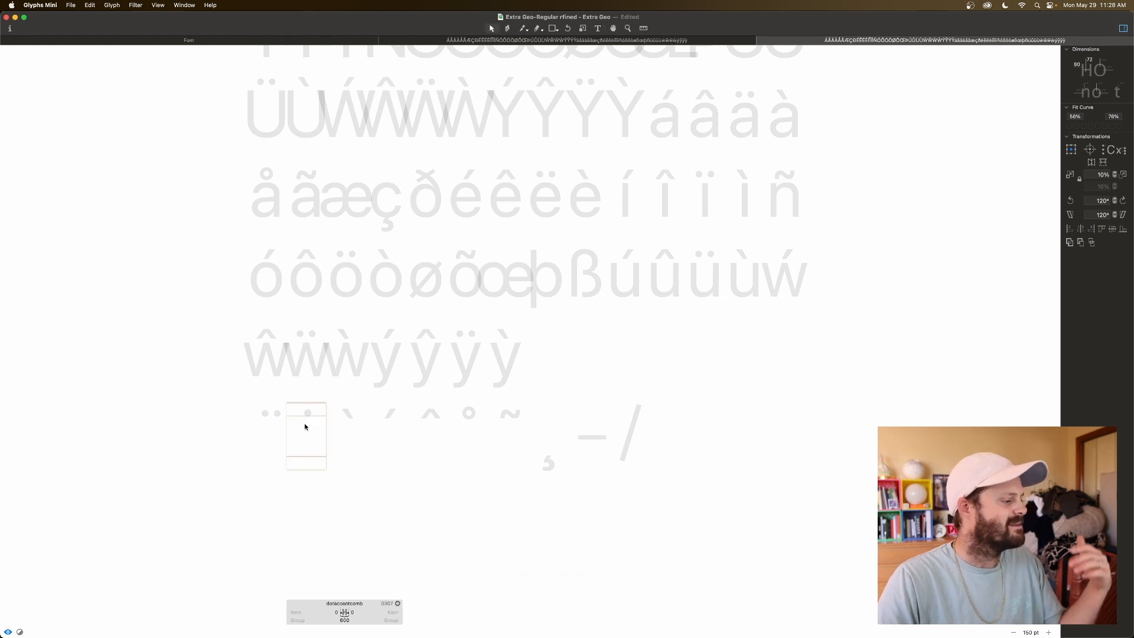
{"action": "key", "text": "super+plus"}
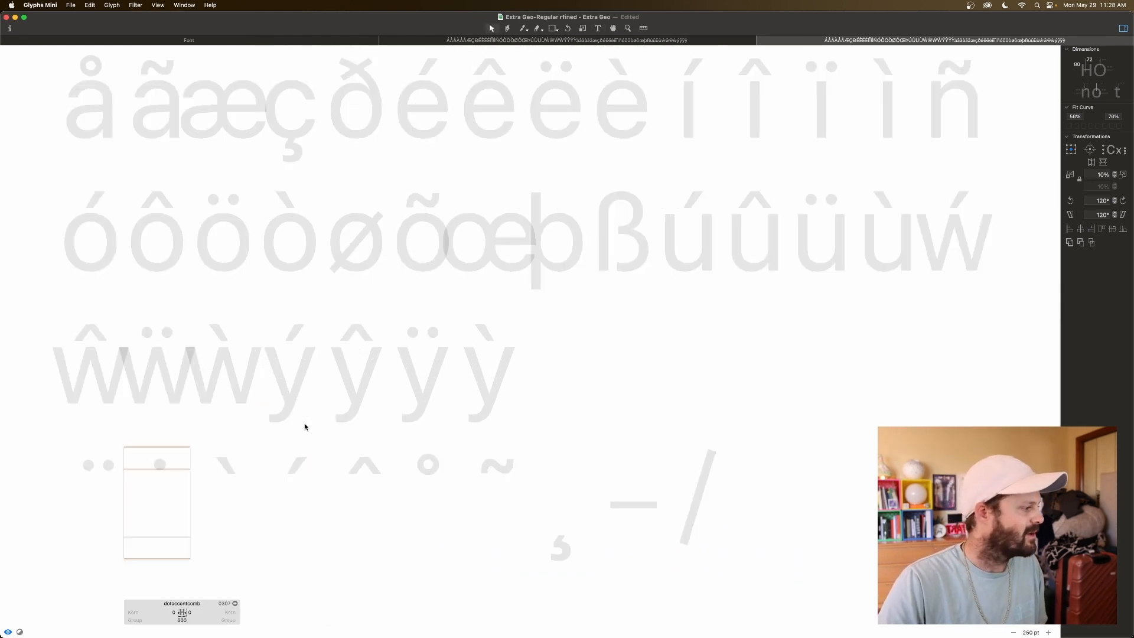
{"action": "scroll", "coordinate": [304, 426], "scroll_direction": "left", "scroll_amount": 5}
{"action": "scroll", "coordinate": [305, 427], "scroll_direction": "down", "scroll_amount": 2}
{"action": "right_click", "coordinate": [330, 455]}
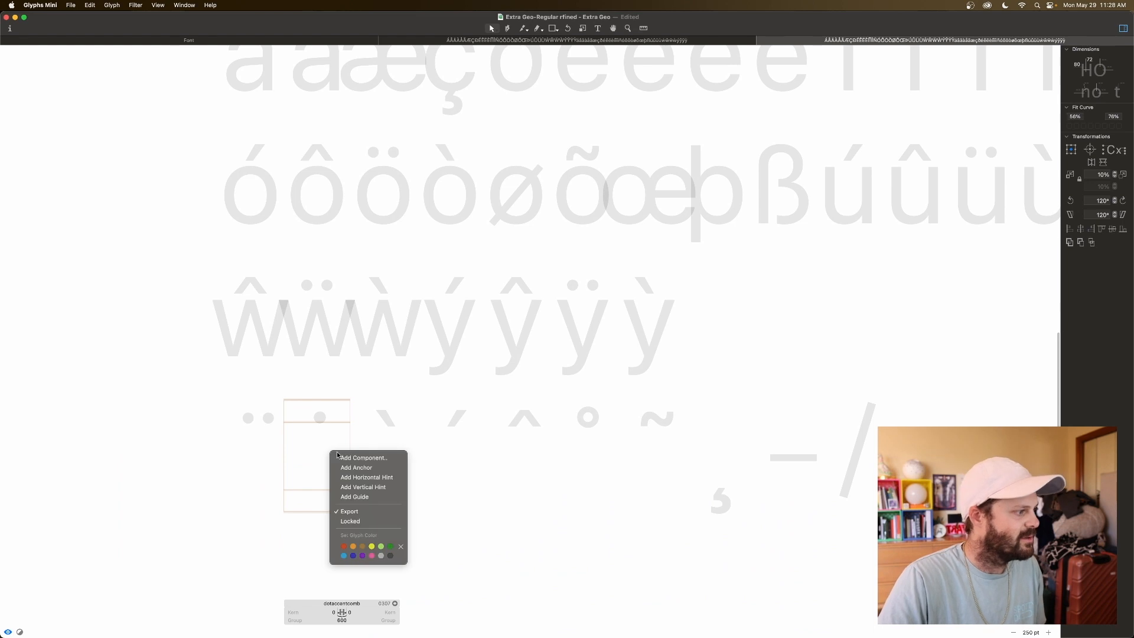
{"action": "left_click", "coordinate": [351, 458]}
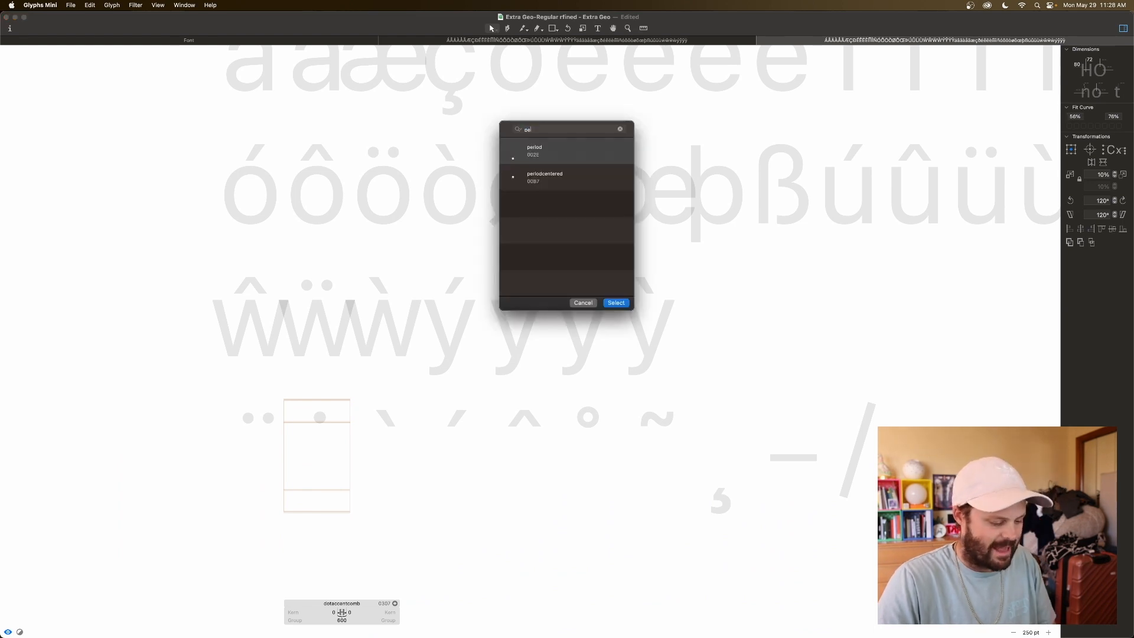
{"action": "double_click", "coordinate": [558, 151]}
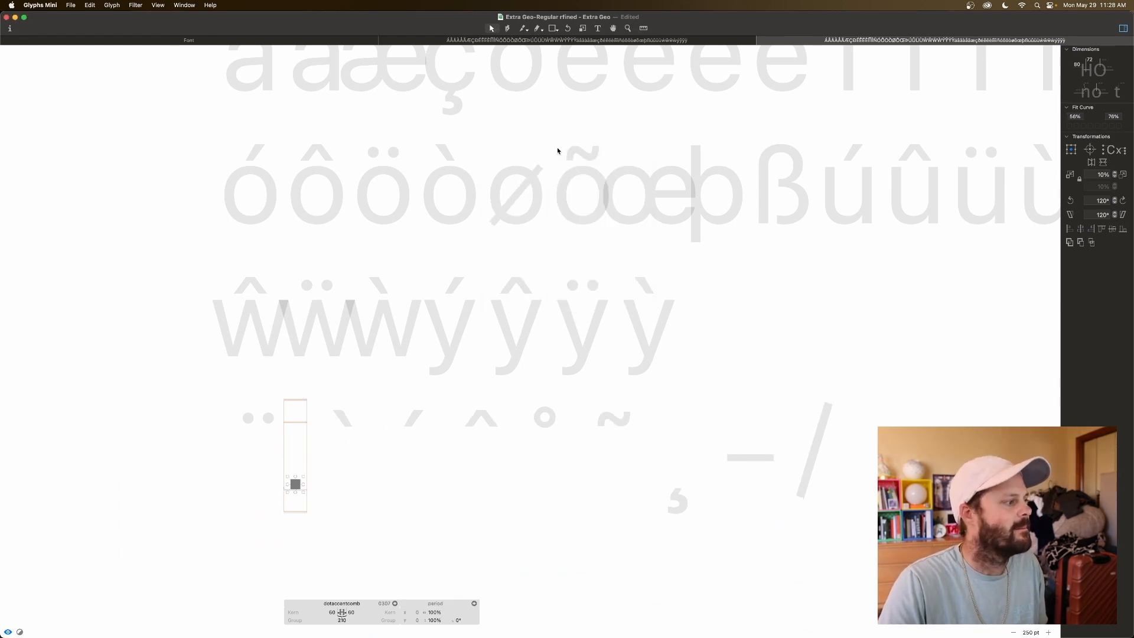
Move the period component straight up in dotaccentcomb until its upper edge meets the underside of the uppermost alignment zone
{"action": "left_click_drag", "start_coordinate": [296, 485], "coordinate": [297, 407]}
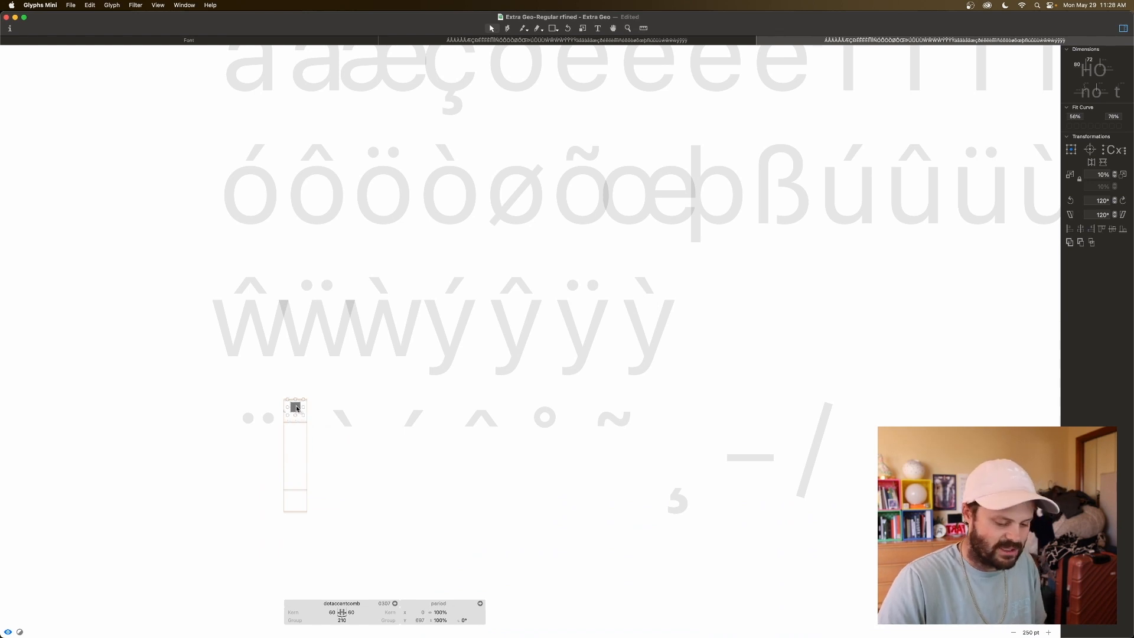
{"action": "key", "text": "super+plus"}
{"action": "key", "text": "super+plus"}
{"action": "key", "text": "super+plus"}
{"action": "scroll", "coordinate": [296, 407], "scroll_direction": "left", "scroll_amount": 9}
{"action": "scroll", "coordinate": [296, 407], "scroll_direction": "down", "scroll_amount": 2}
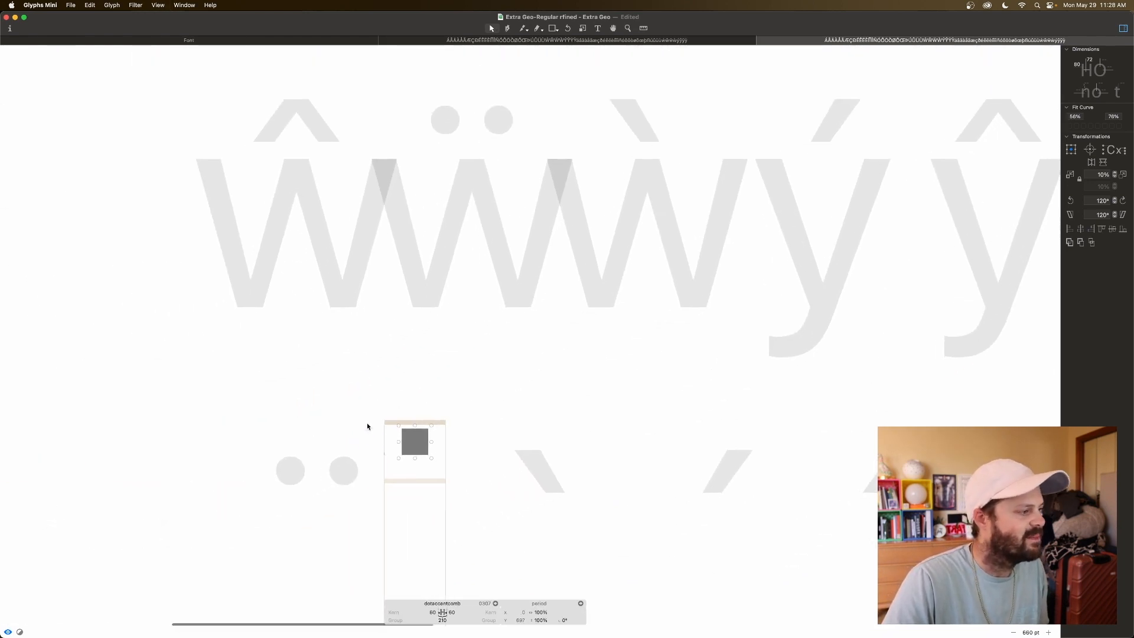
{"action": "left_click", "coordinate": [438, 448]}
{"action": "left_click", "coordinate": [412, 445]}
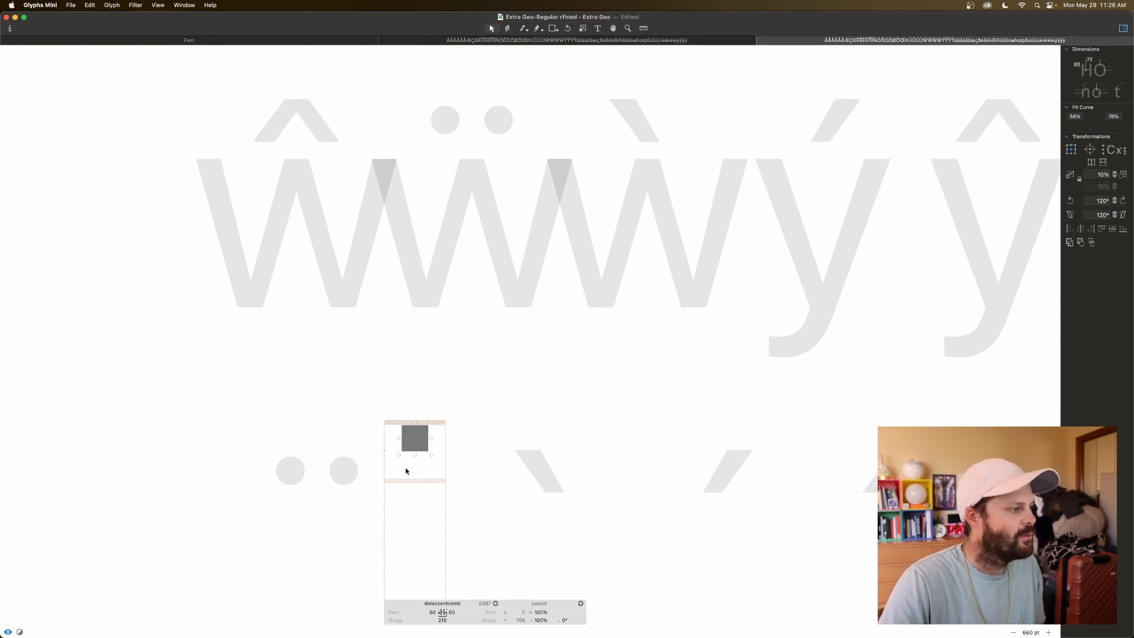
{"action": "left_click", "coordinate": [426, 502]}
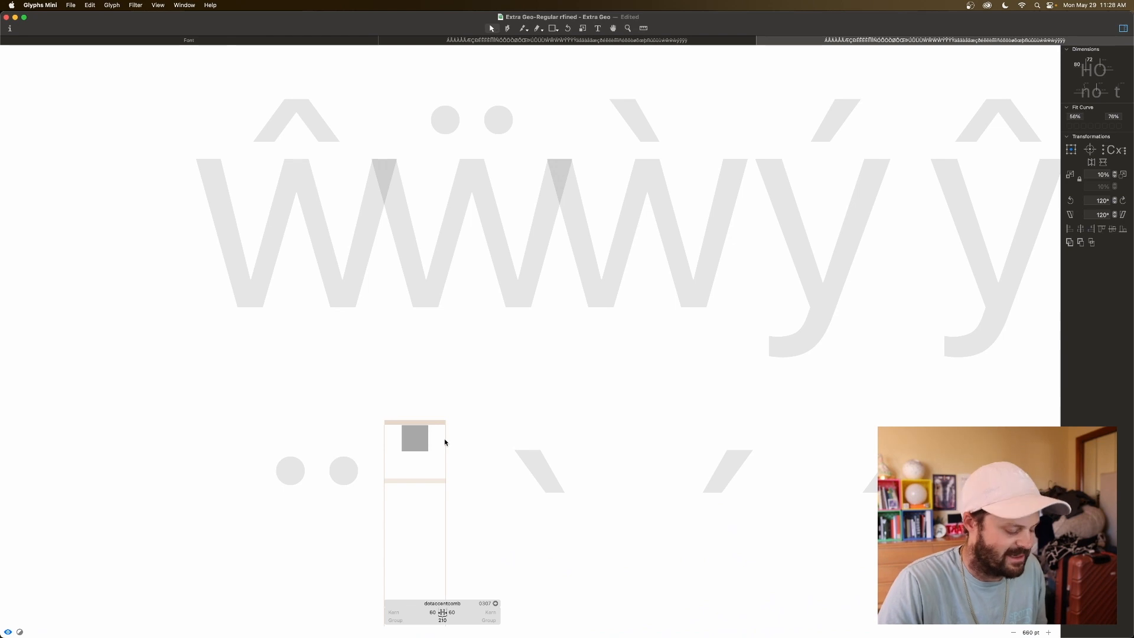
Examine up close how the dot in dotaccentcomb aligns with the glyph's alignment zones
{"action": "key", "text": "super+="}
{"action": "key", "text": "super+="}
{"action": "key", "text": "super+="}
{"action": "scroll", "coordinate": [445, 442], "scroll_direction": "down", "scroll_amount": 2}
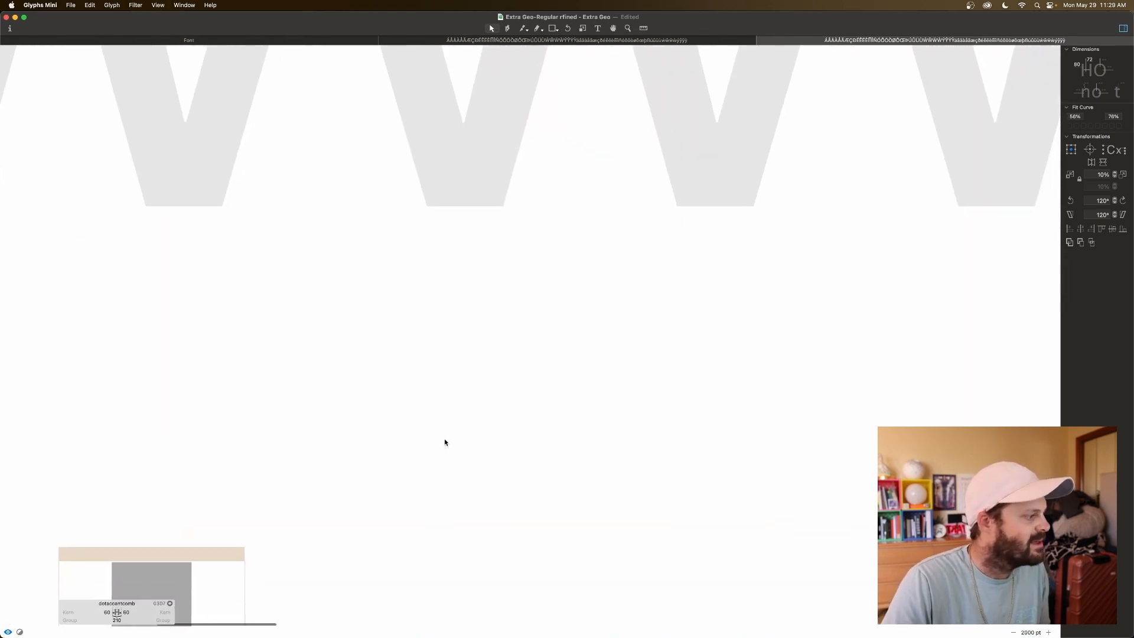
{"action": "scroll", "coordinate": [449, 442], "scroll_direction": "left", "scroll_amount": 3}
{"action": "scroll", "coordinate": [457, 440], "scroll_direction": "down", "scroll_amount": 2}
{"action": "scroll", "coordinate": [457, 440], "scroll_direction": "left", "scroll_amount": 2}
{"action": "left_click", "coordinate": [389, 480]}
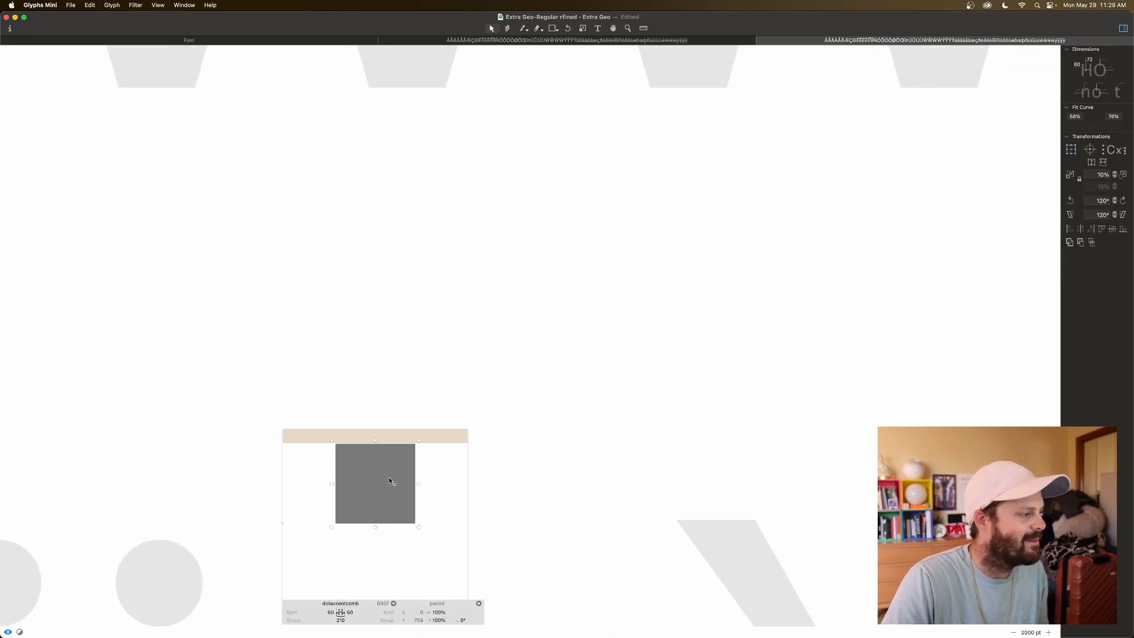
{"action": "left_click", "coordinate": [443, 494]}
{"action": "scroll", "coordinate": [443, 494], "scroll_direction": "down", "scroll_amount": 8}
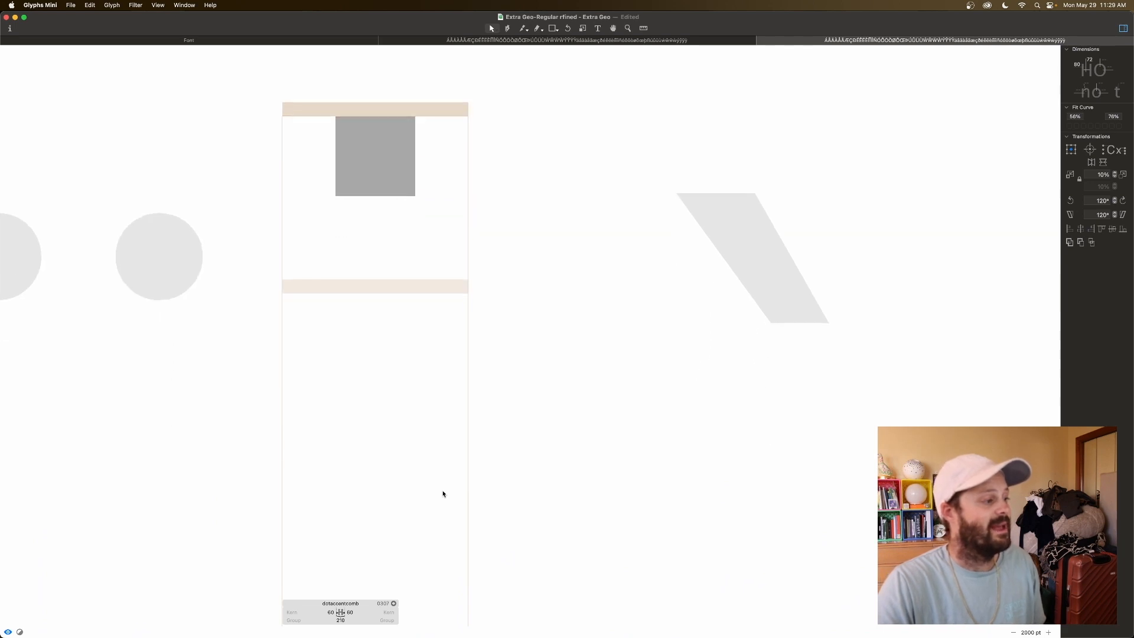
{"action": "key", "text": "super+minus"}
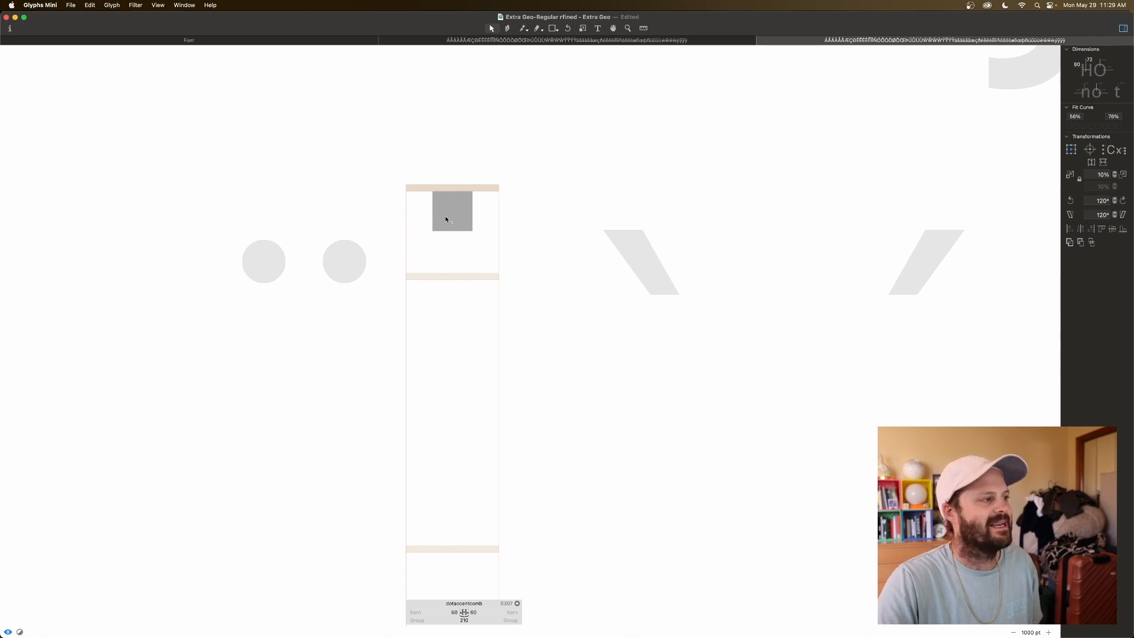
{"action": "left_click", "coordinate": [464, 209]}
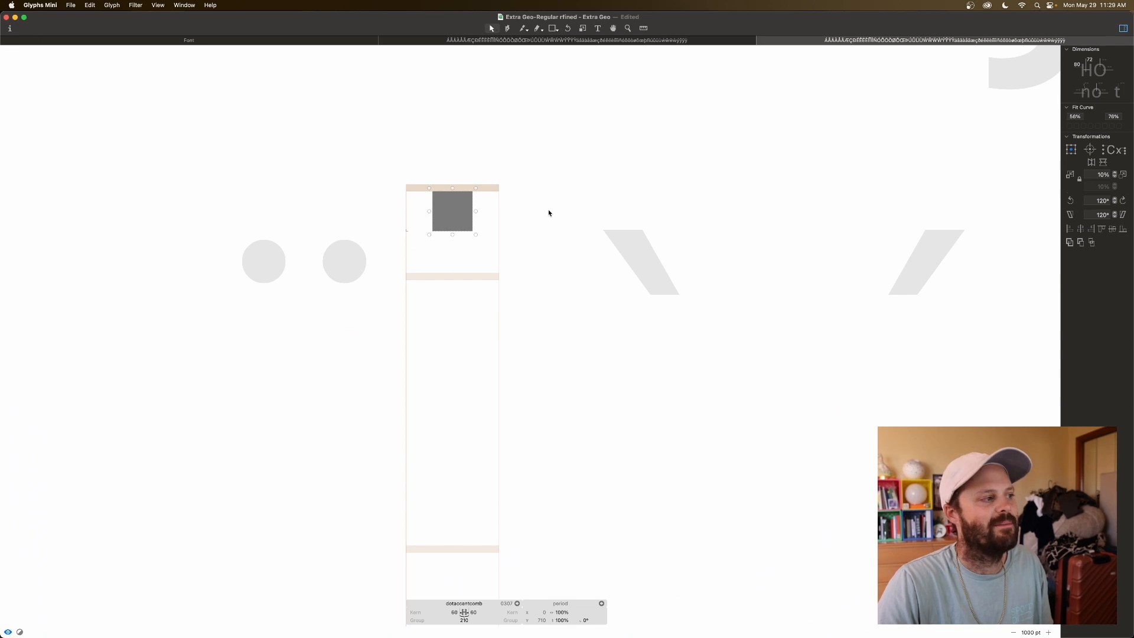
{"action": "left_click", "coordinate": [468, 257]}
{"action": "left_click", "coordinate": [456, 211]}
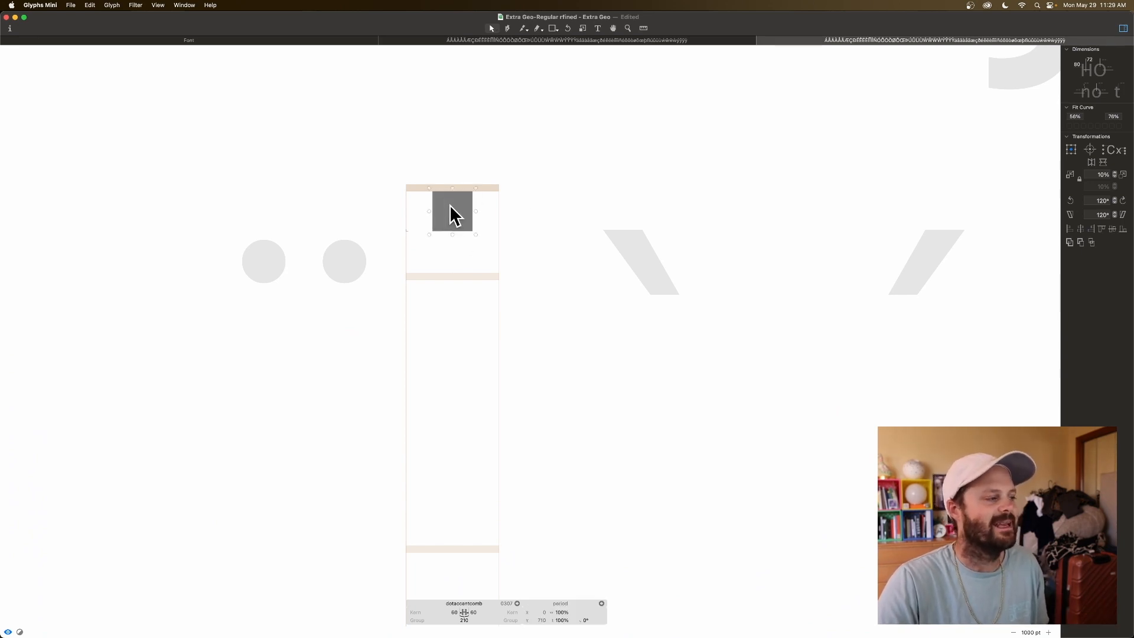
{"action": "scroll", "coordinate": [456, 251], "scroll_direction": "down", "scroll_amount": 1}
{"action": "left_click", "coordinate": [456, 251]}
{"action": "key", "text": "super+minus"}
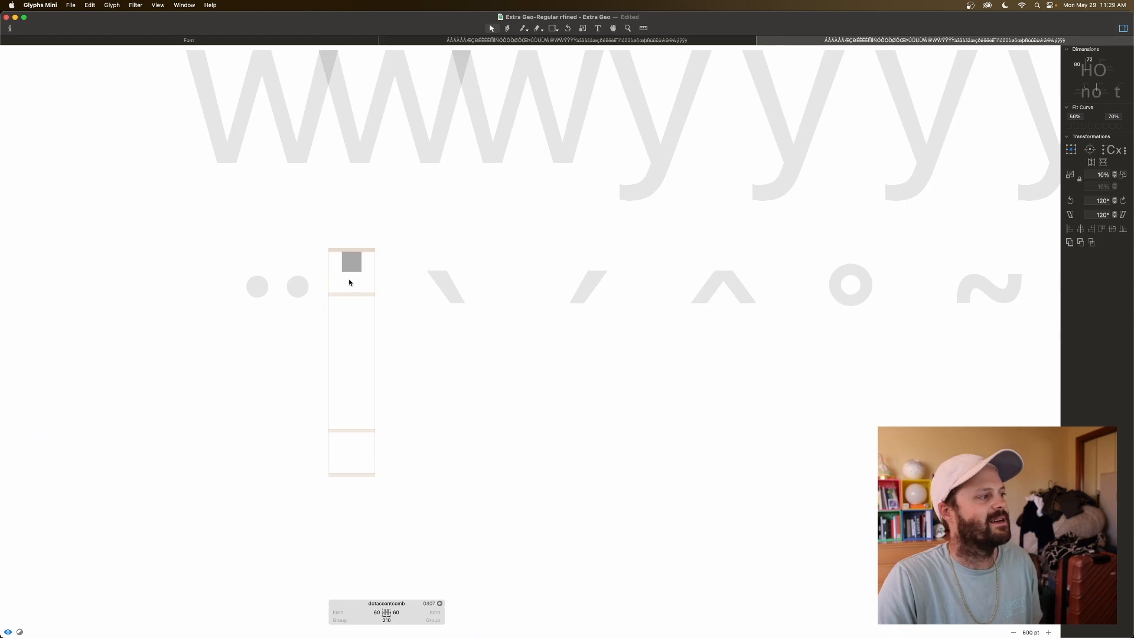
Look over the undrawn mark glyphs around dotaccentcomb, from dieresiscomb and gravecomb through to the cedilla, stroke and slash marks
{"action": "double_click", "coordinate": [284, 307]}
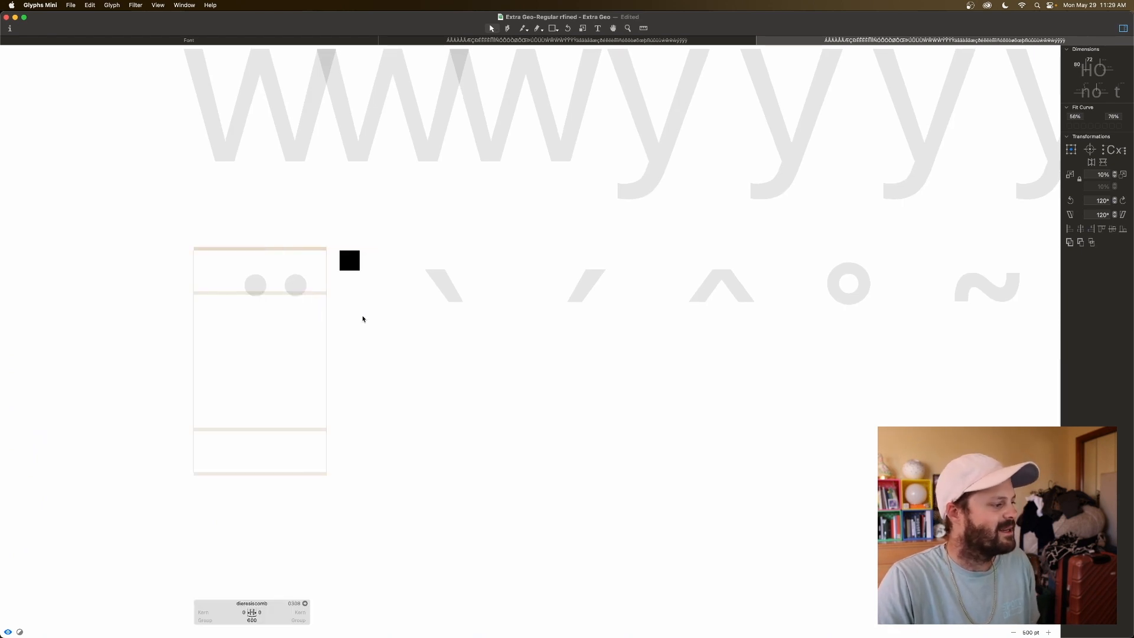
{"action": "double_click", "coordinate": [496, 332]}
{"action": "scroll", "coordinate": [556, 324], "scroll_direction": "right", "scroll_amount": 5}
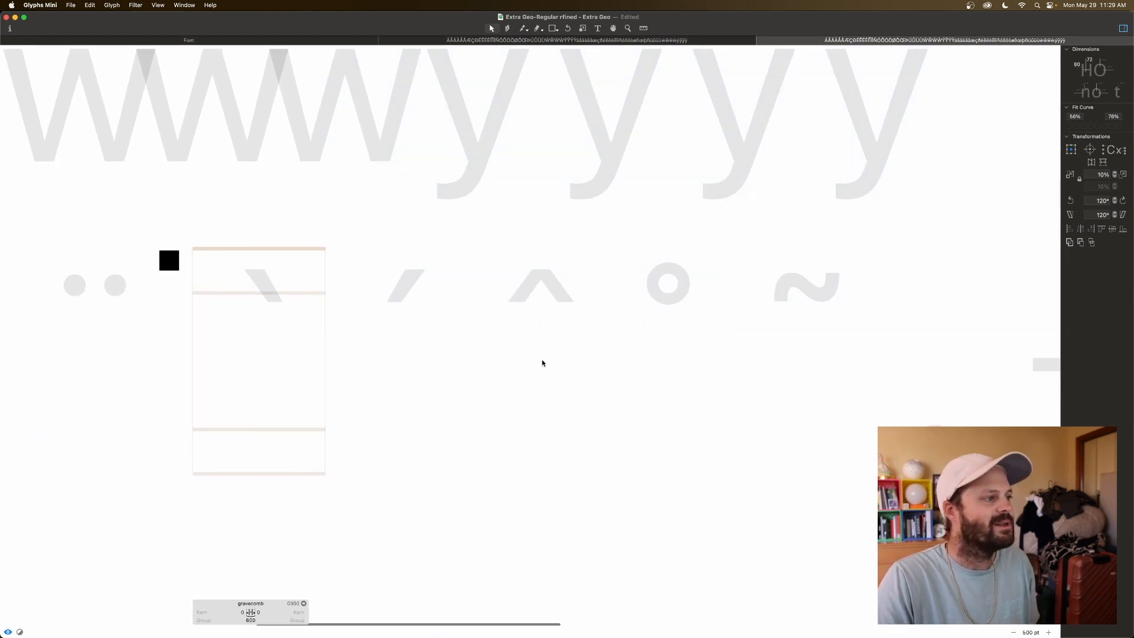
{"action": "scroll", "coordinate": [544, 362], "scroll_direction": "right", "scroll_amount": 3}
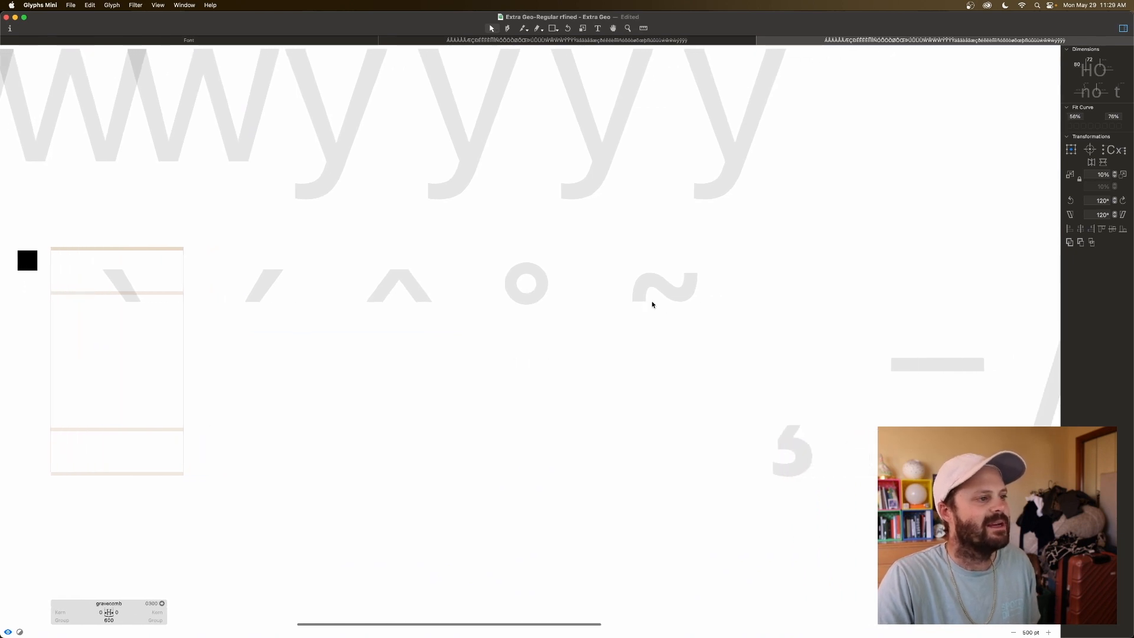
{"action": "scroll", "coordinate": [702, 349], "scroll_direction": "right", "scroll_amount": 3}
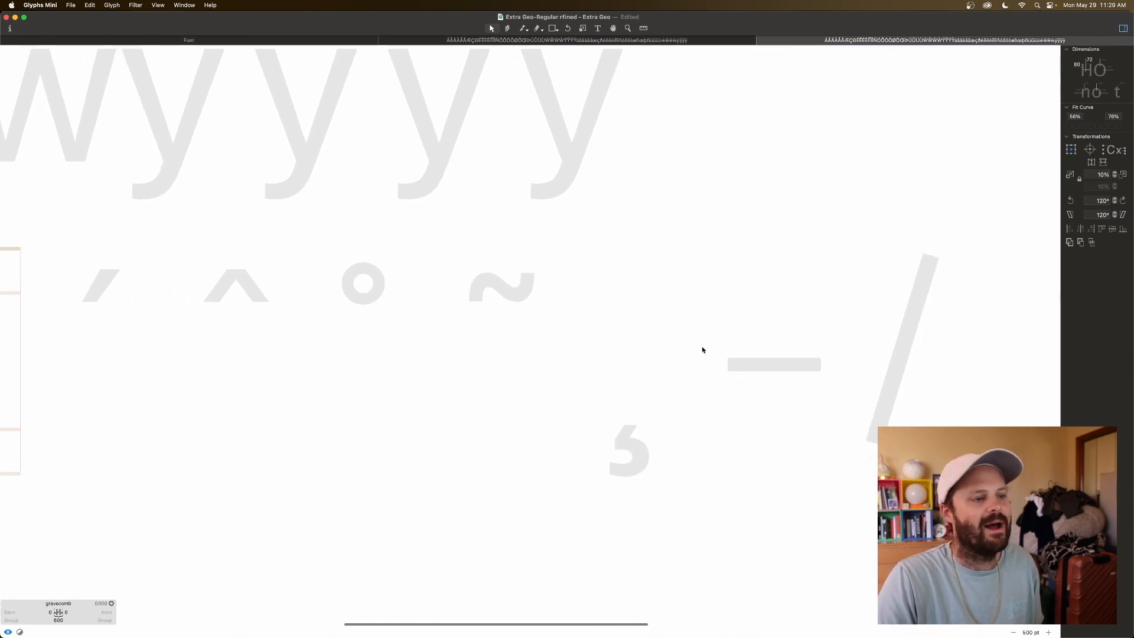
{"action": "scroll", "coordinate": [701, 349], "scroll_direction": "left", "scroll_amount": 12}
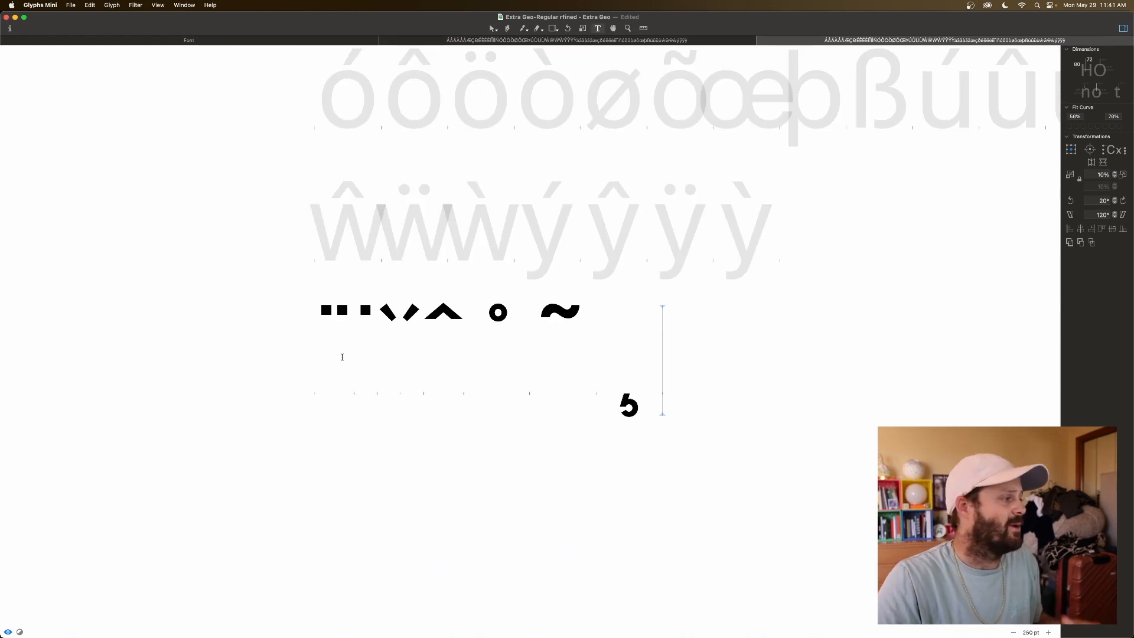
Step through the finished marks from dieresiscomb to circumflexcomb and check their individual sidebearings
{"action": "left_click", "coordinate": [325, 357]}
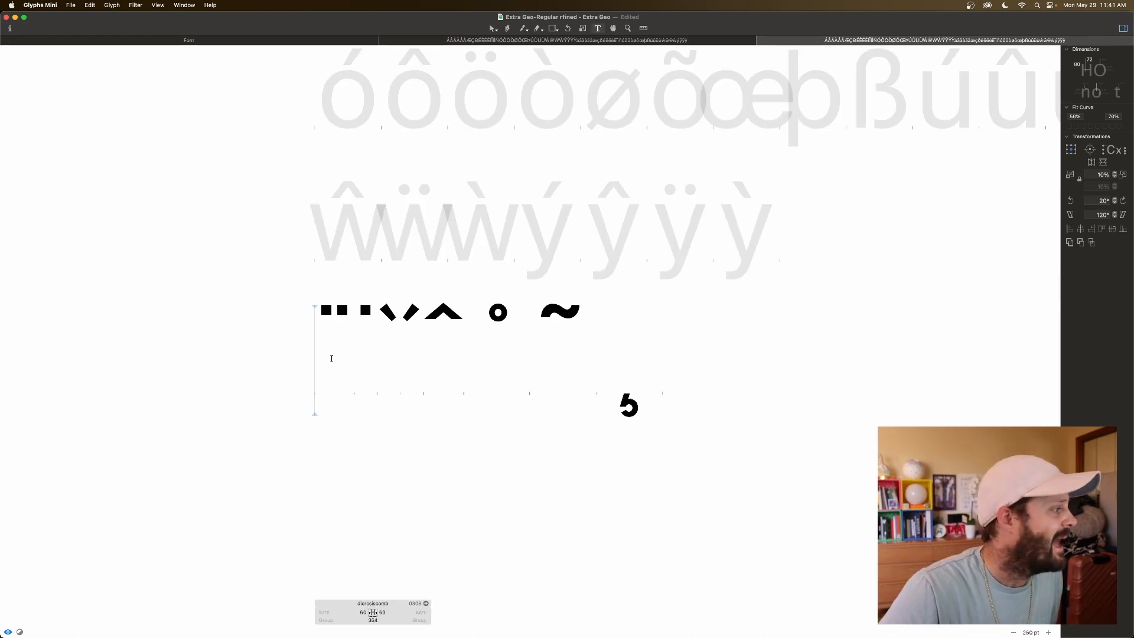
{"action": "key", "text": "Right"}
{"action": "key", "text": "Right"}
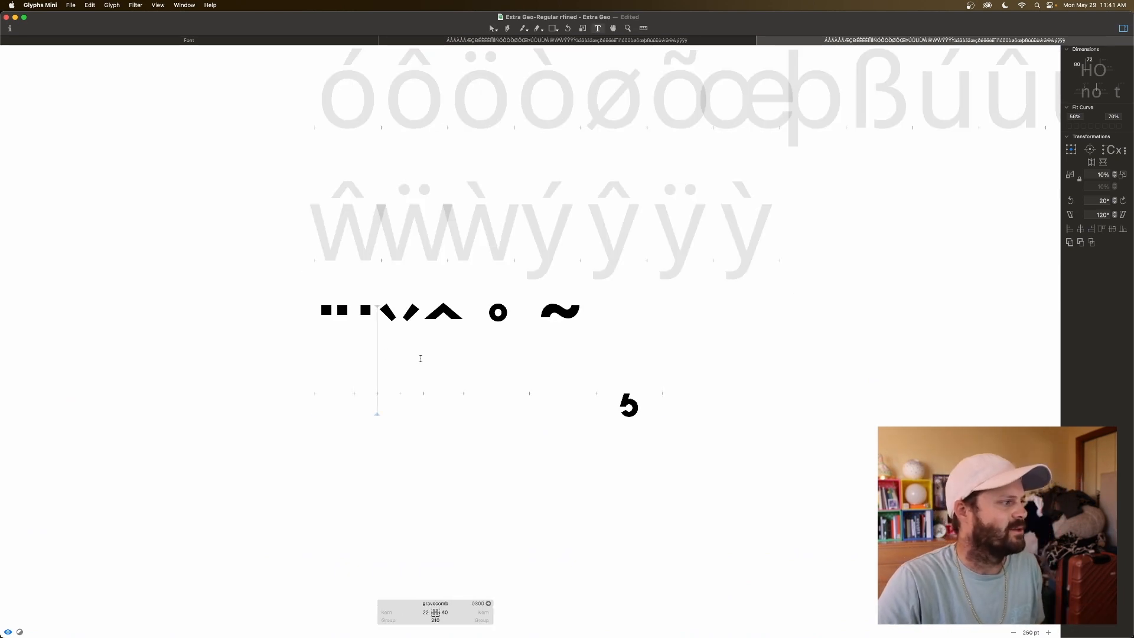
{"action": "key", "text": "Right"}
{"action": "key", "text": "Right"}
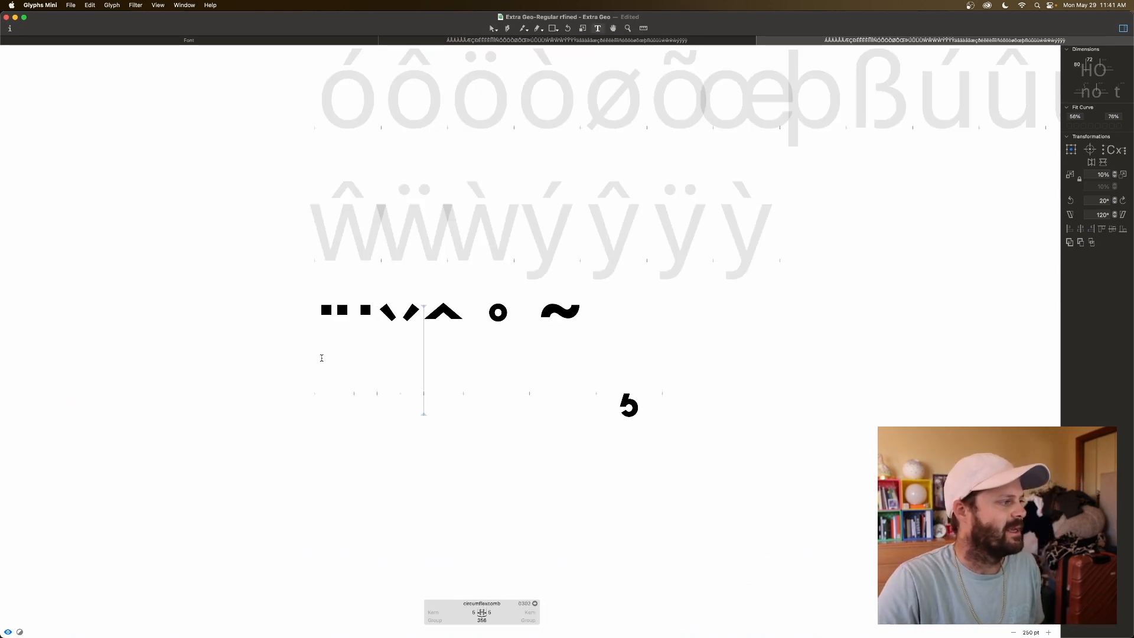
In the overview of all glyphs, set the left and right sidebearings of the marks dieresiscomb through cedillacomb to 0
{"action": "left_click", "coordinate": [217, 40]}
{"action": "left_click", "coordinate": [38, 59]}
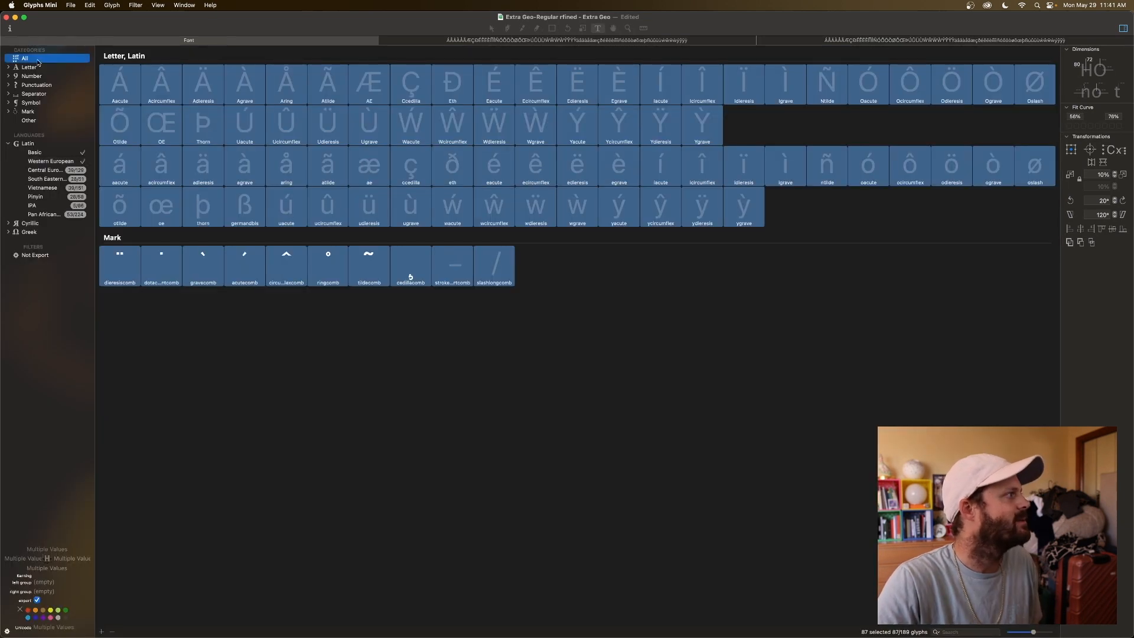
{"action": "scroll", "coordinate": [451, 331], "scroll_direction": "down", "scroll_amount": 3}
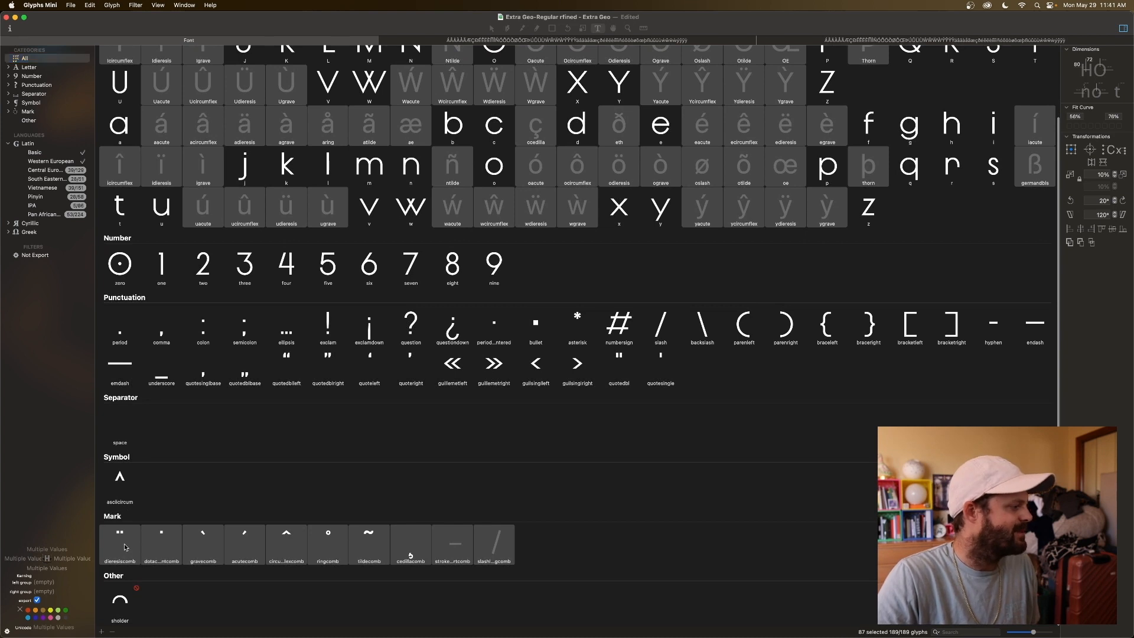
{"action": "left_click", "coordinate": [144, 543]}
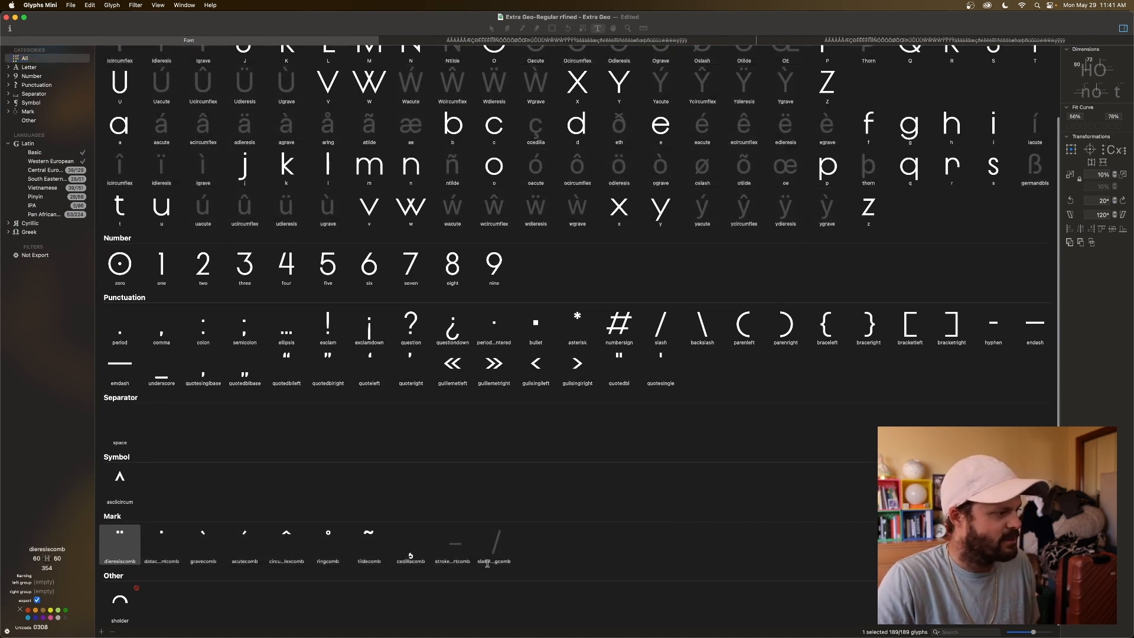
{"action": "left_click", "coordinate": [418, 549], "text": "shift"}
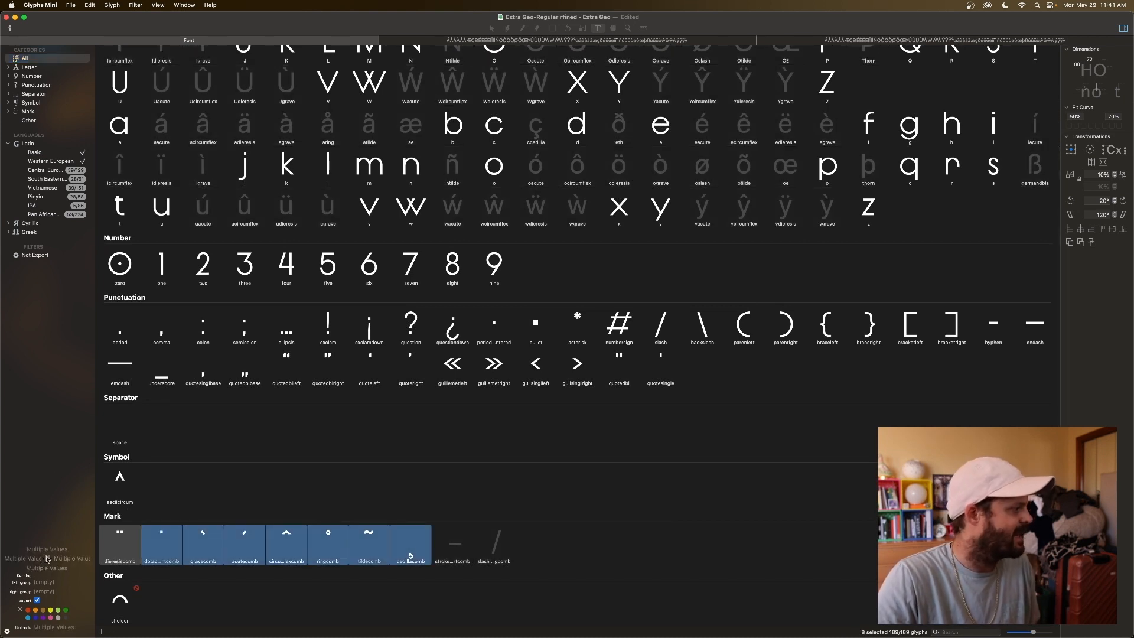
{"action": "left_click", "coordinate": [40, 558]}
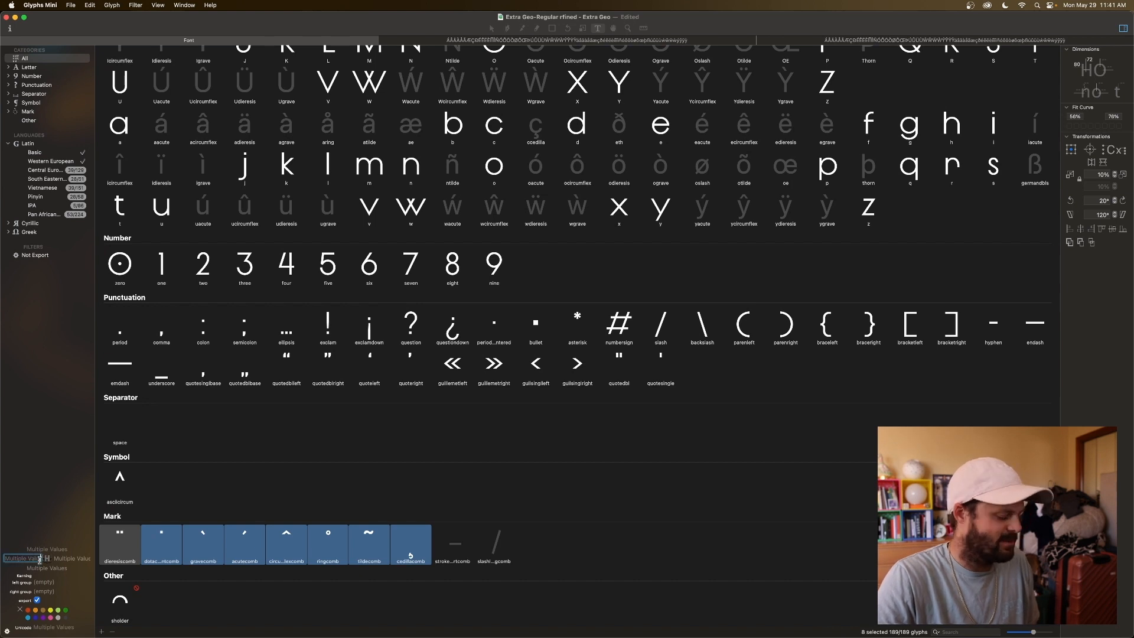
{"action": "type", "text": "0"}
{"action": "key", "text": "Tab"}
{"action": "type", "text": "0"}
{"action": "key", "text": "Tab"}
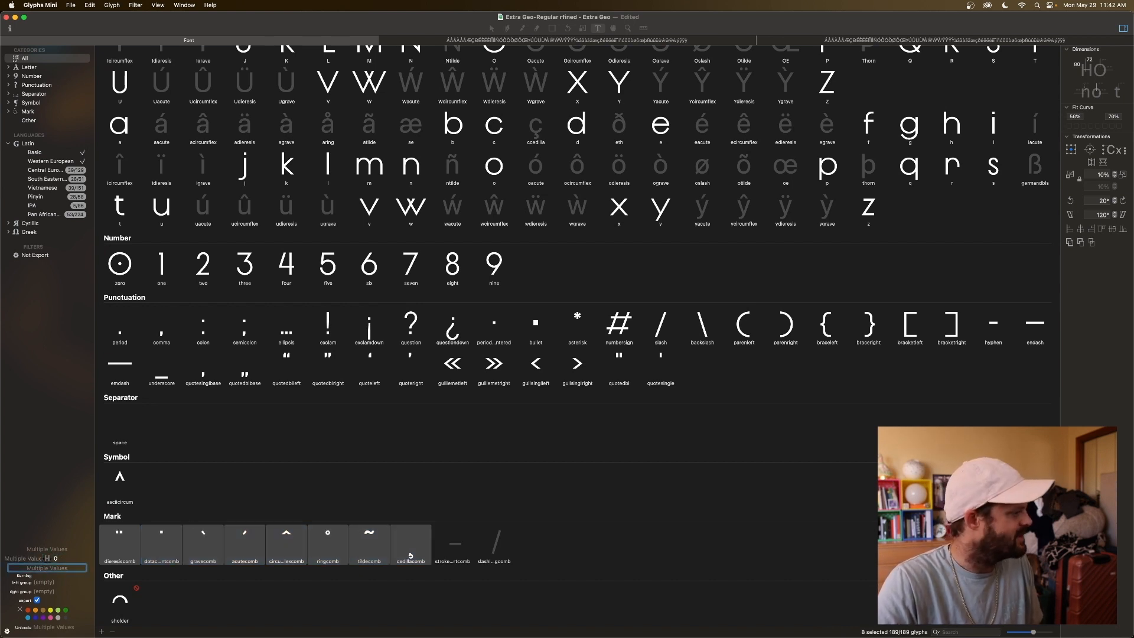
{"action": "left_click", "coordinate": [31, 557]}
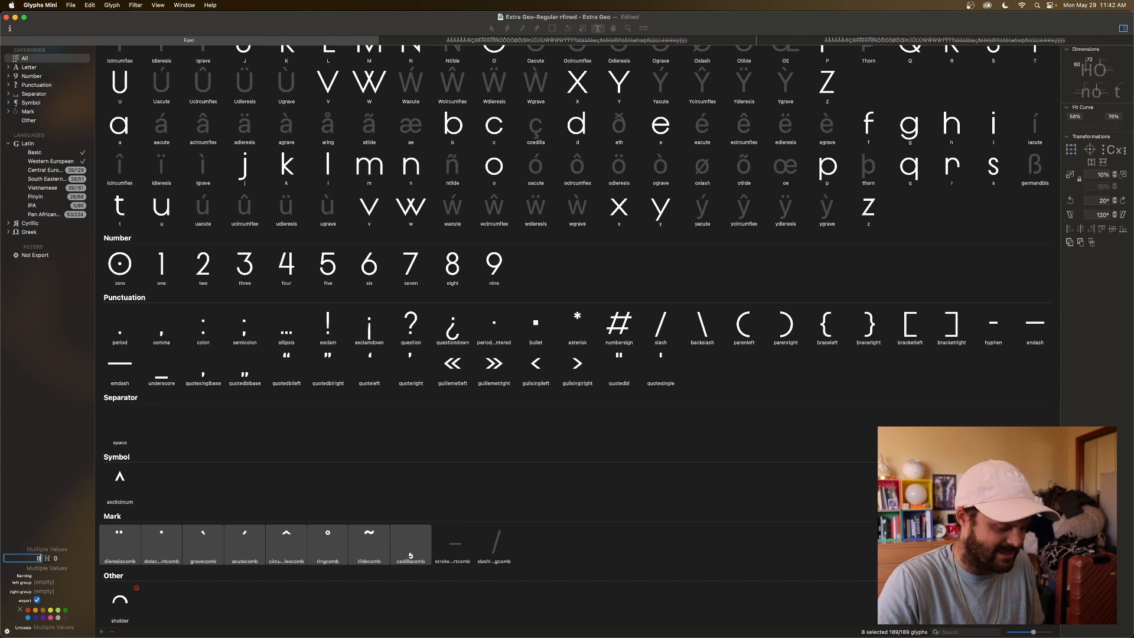
{"action": "left_click", "coordinate": [244, 467]}
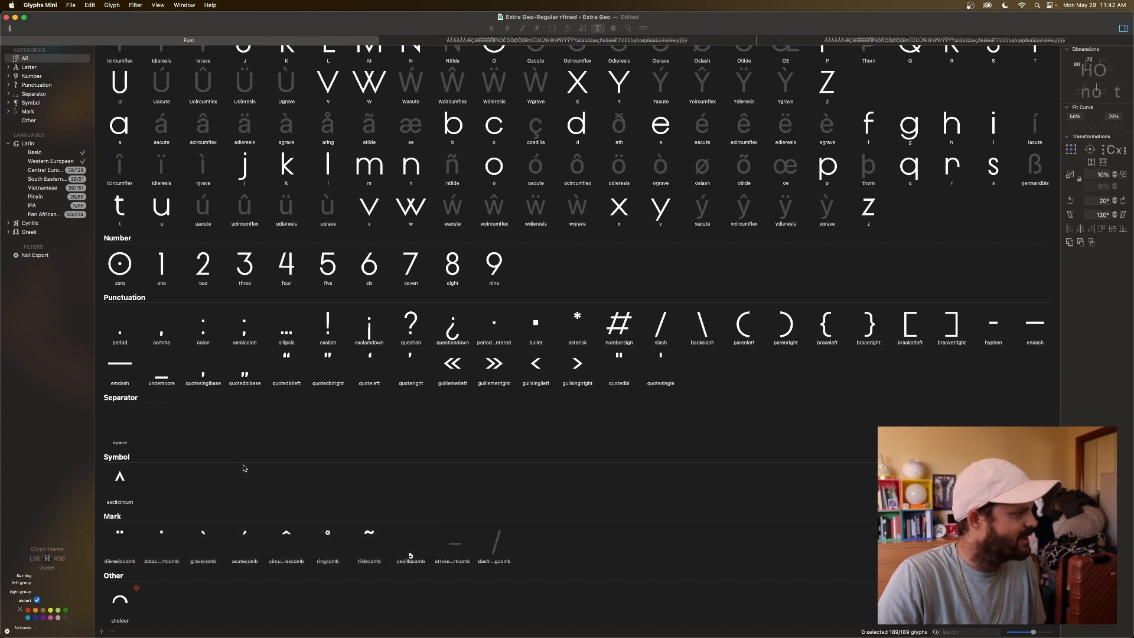
Check the sidebearings of the individual marks between dieresiscomb and cedillacomb in the glyph overview
{"action": "left_click", "coordinate": [125, 535]}
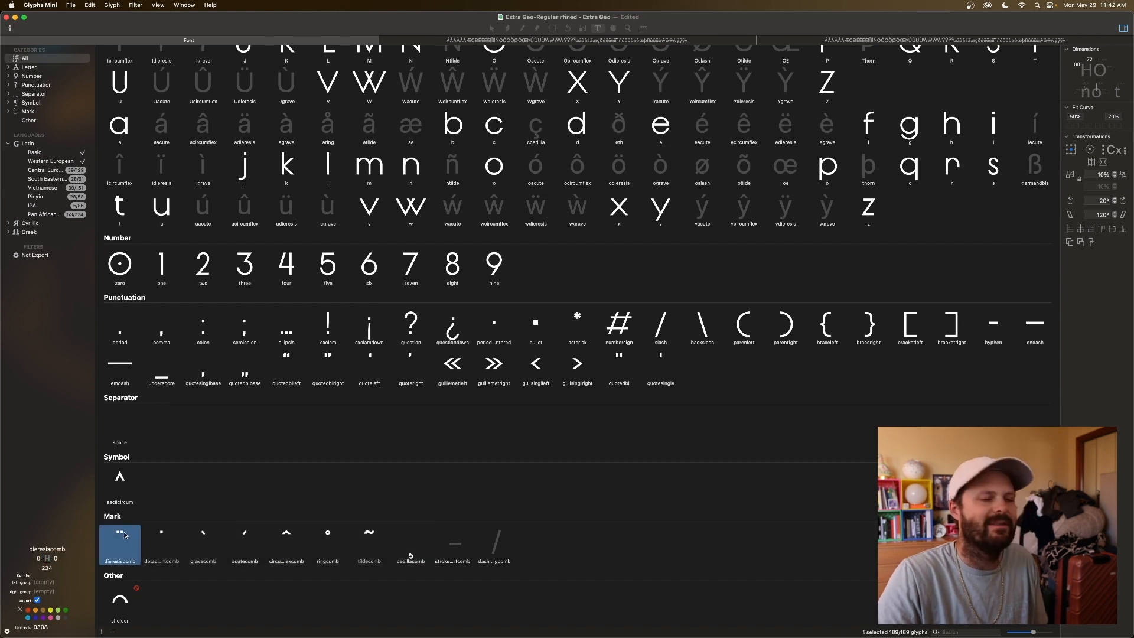
{"action": "left_click", "coordinate": [157, 545]}
{"action": "left_click", "coordinate": [198, 542]}
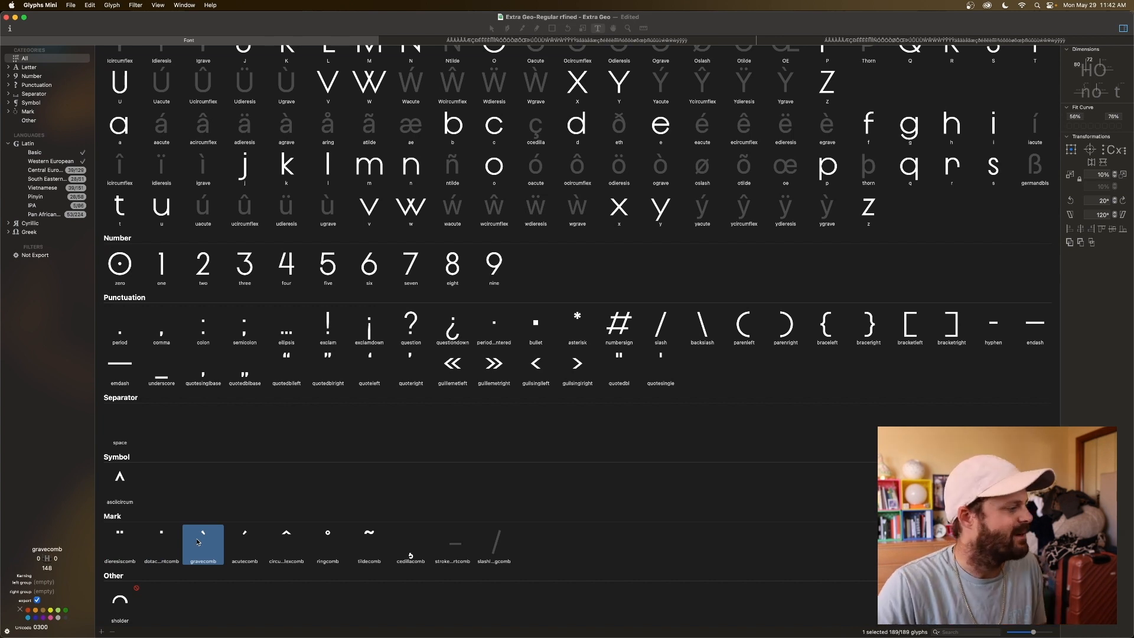
{"action": "left_click", "coordinate": [135, 545]}
{"action": "left_click", "coordinate": [153, 546]}
{"action": "left_click", "coordinate": [197, 547]}
{"action": "left_click", "coordinate": [239, 545]}
{"action": "left_click", "coordinate": [306, 545]}
{"action": "left_click", "coordinate": [412, 545]}
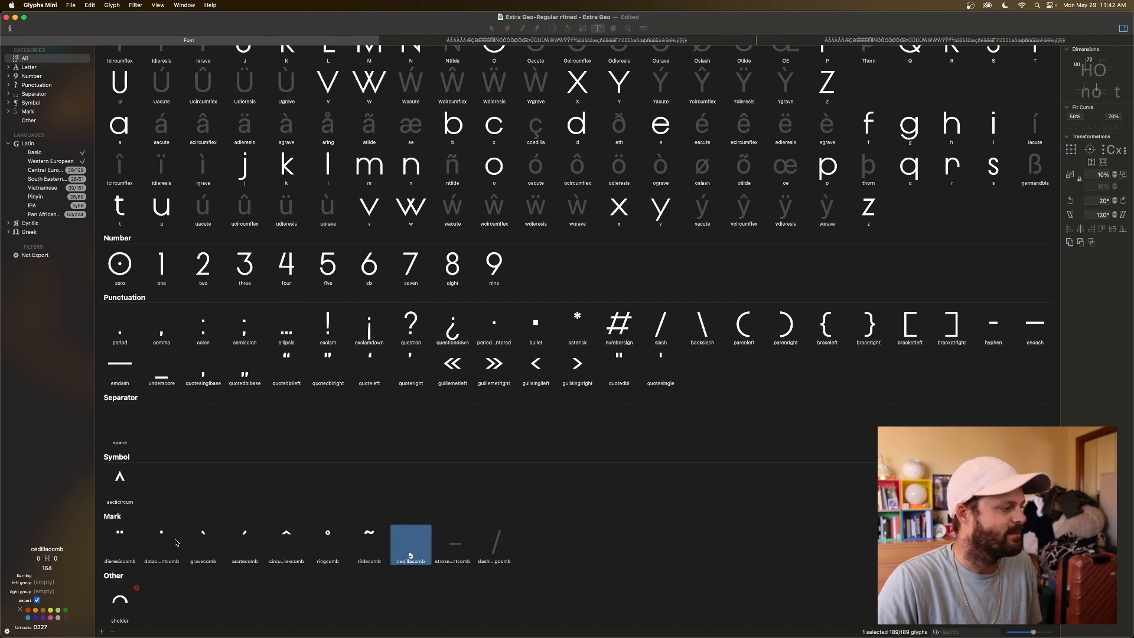
Open A, its accented variants Aacute through Atilde, and the marks dieresiscomb through cedillacomb together in a new edit tab
{"action": "left_click", "coordinate": [116, 542]}
{"action": "left_click", "coordinate": [417, 544], "text": "shift"}
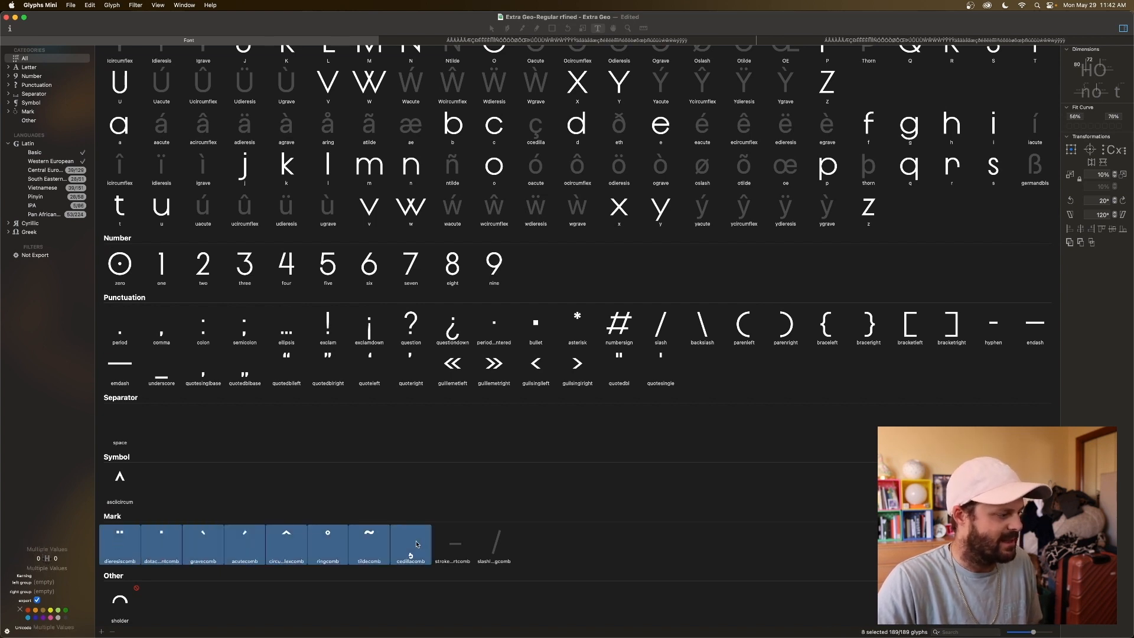
{"action": "scroll", "coordinate": [379, 459], "scroll_direction": "up", "scroll_amount": 3}
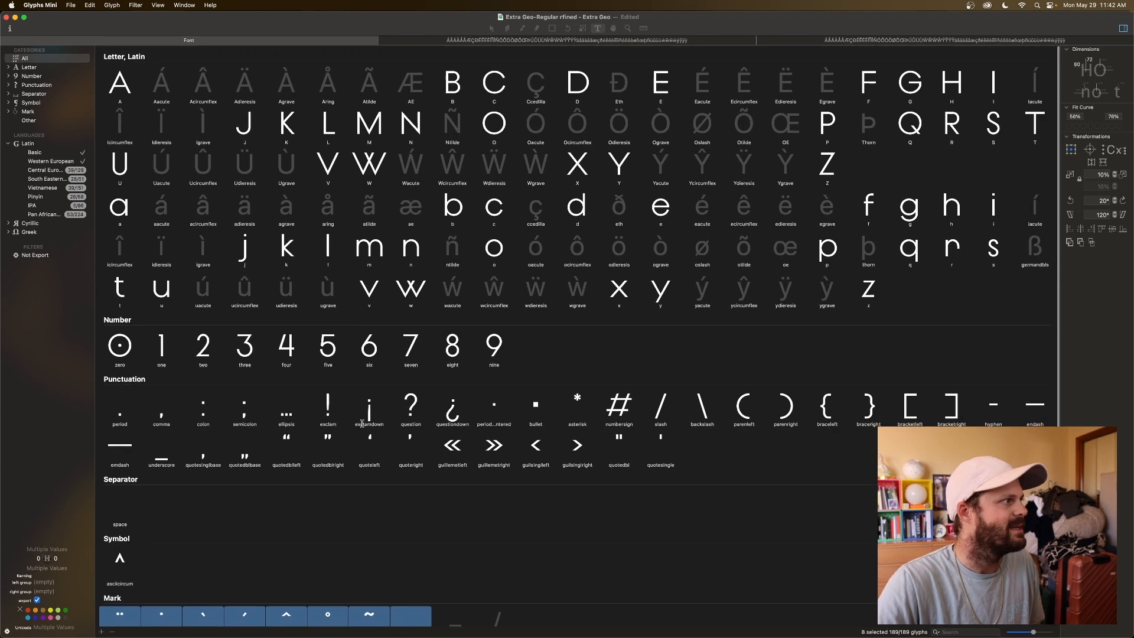
{"action": "left_click_drag", "start_coordinate": [110, 71], "coordinate": [306, 89]}
{"action": "left_click", "coordinate": [328, 89], "text": "super"}
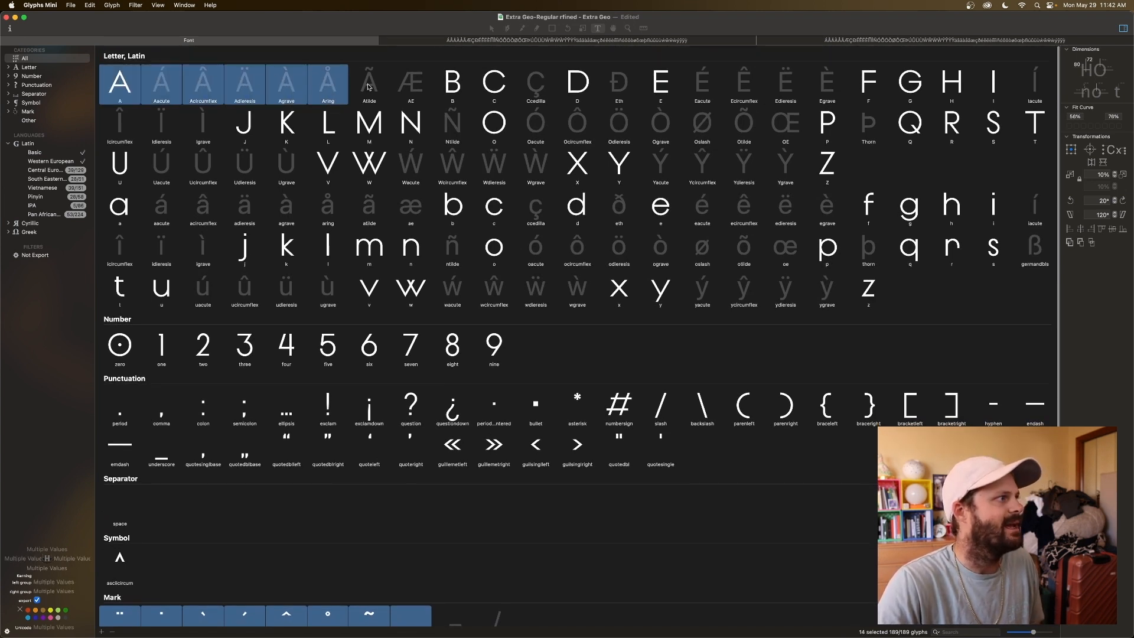
{"action": "left_click", "coordinate": [369, 88], "text": "super"}
{"action": "key", "text": "super+t"}
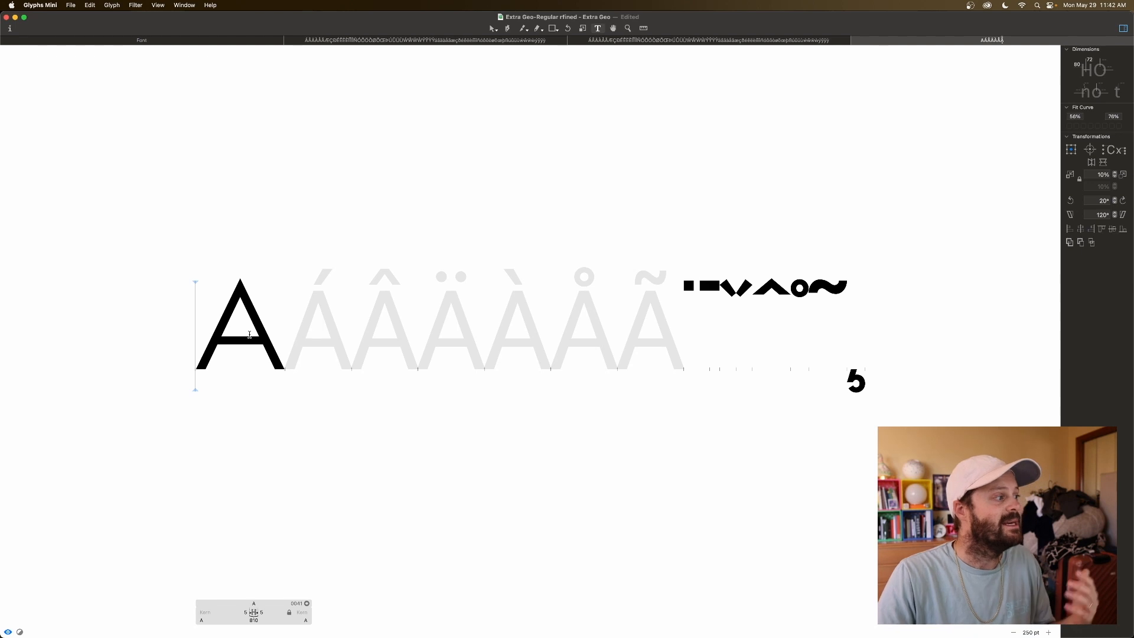
Delete the two diagonal guides running along the legs of the A glyph
{"action": "key", "text": "Escape"}
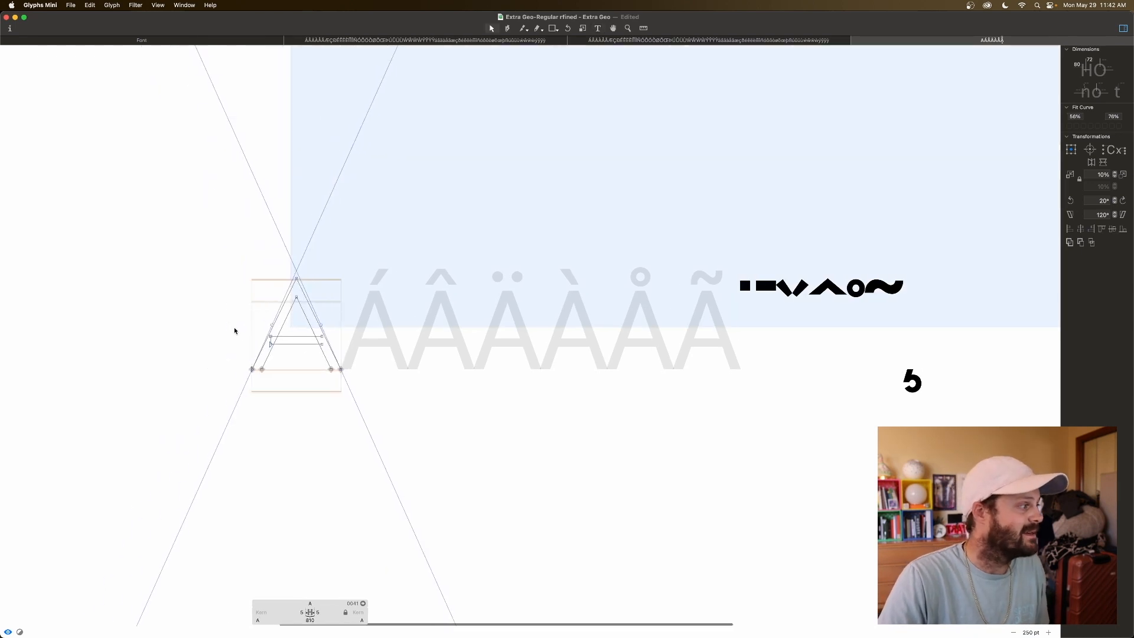
{"action": "key", "text": "super+plus"}
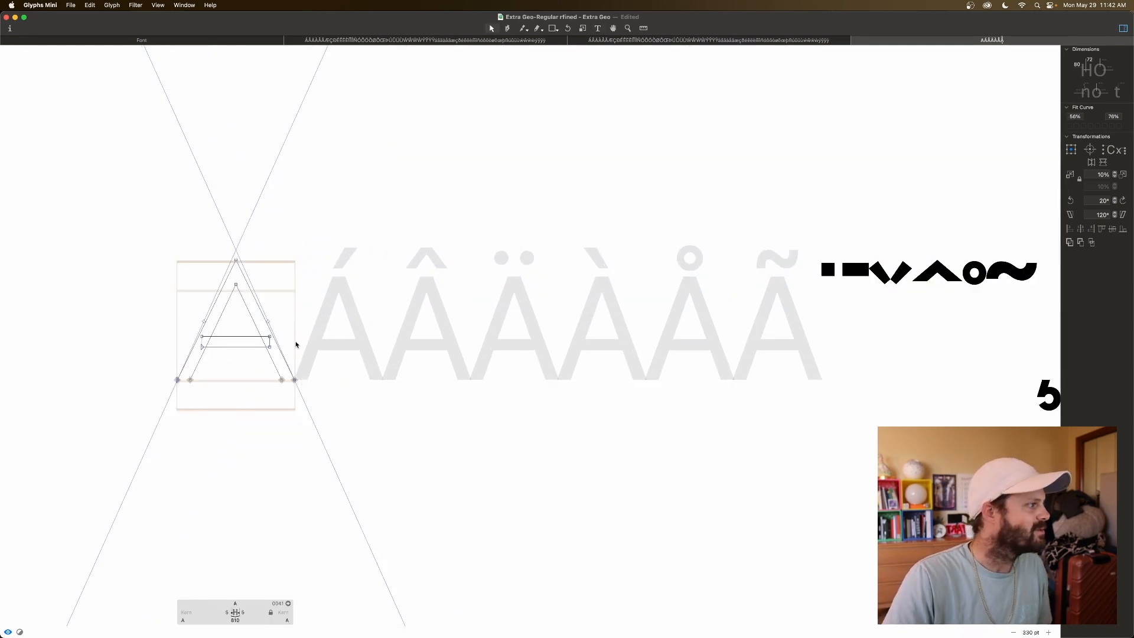
{"action": "left_click", "coordinate": [268, 321]}
{"action": "left_click", "coordinate": [264, 322]}
{"action": "left_click", "coordinate": [204, 322]}
{"action": "key", "text": "BackSpace"}
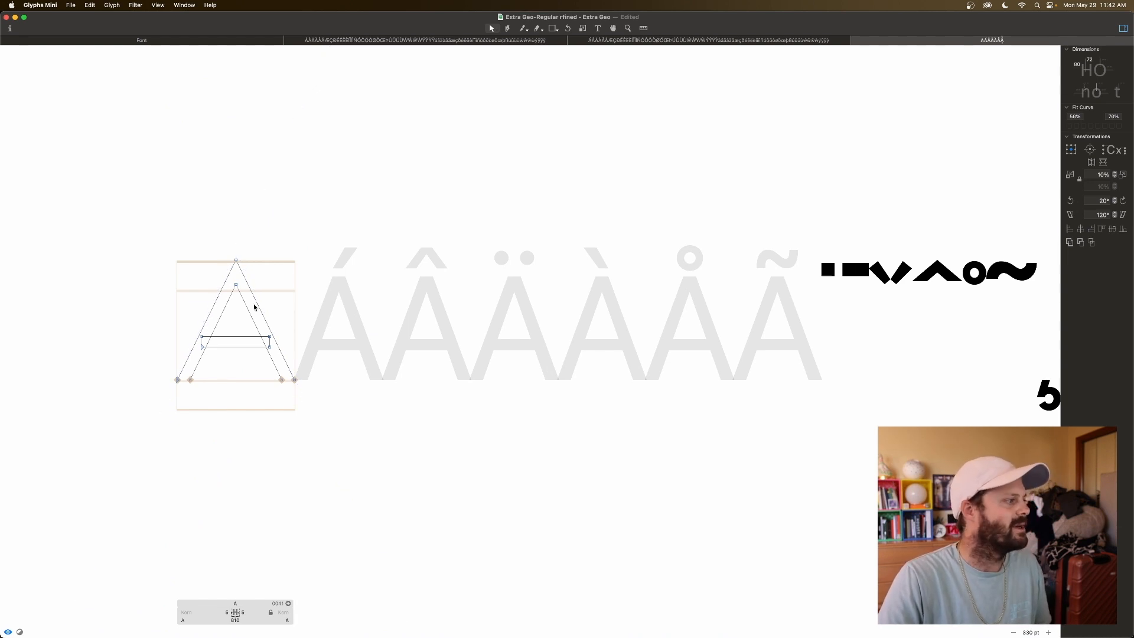
{"action": "key", "text": "space"}
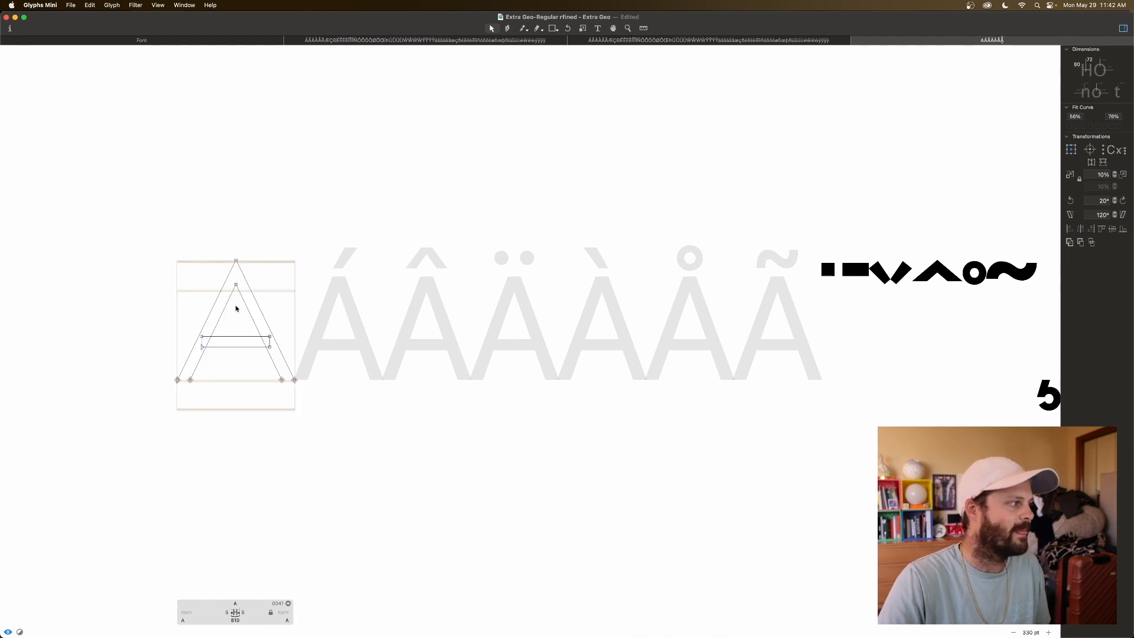
View dieresiscomb next to the accented A variants and return to the A glyph for editing
{"action": "scroll", "coordinate": [236, 307], "scroll_direction": "left", "scroll_amount": 5}
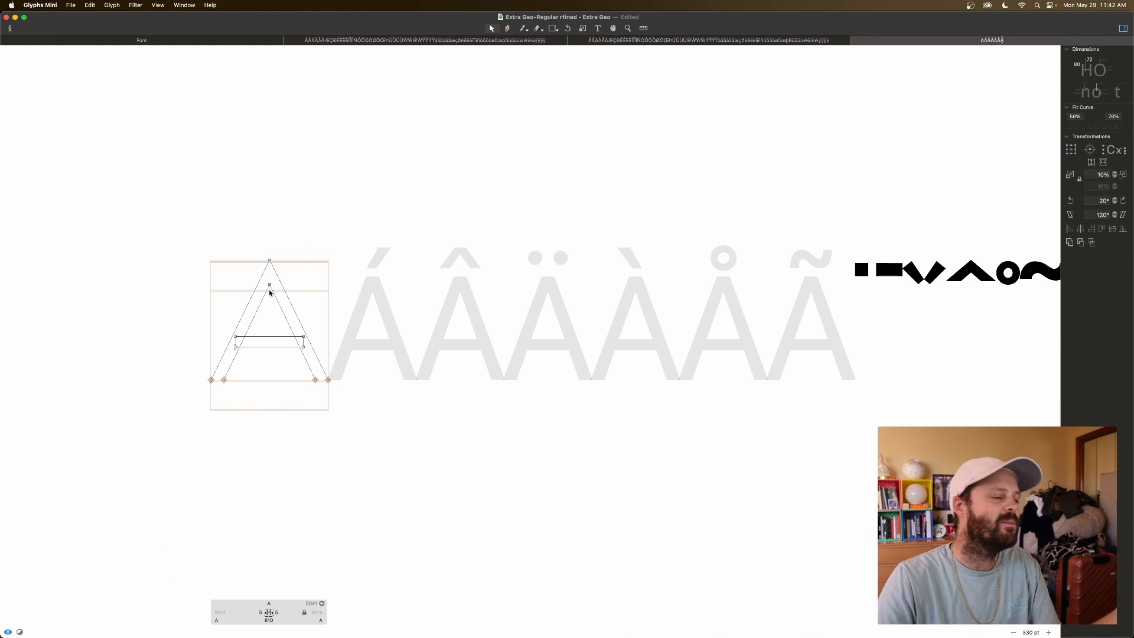
{"action": "scroll", "coordinate": [271, 292], "scroll_direction": "right", "scroll_amount": 20}
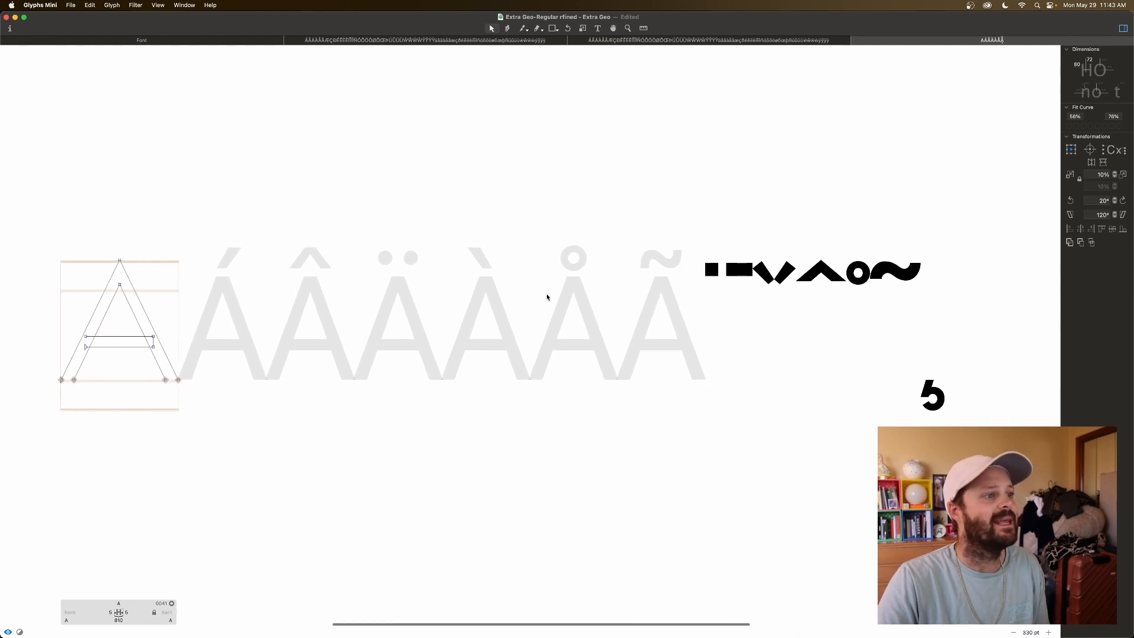
{"action": "double_click", "coordinate": [720, 295]}
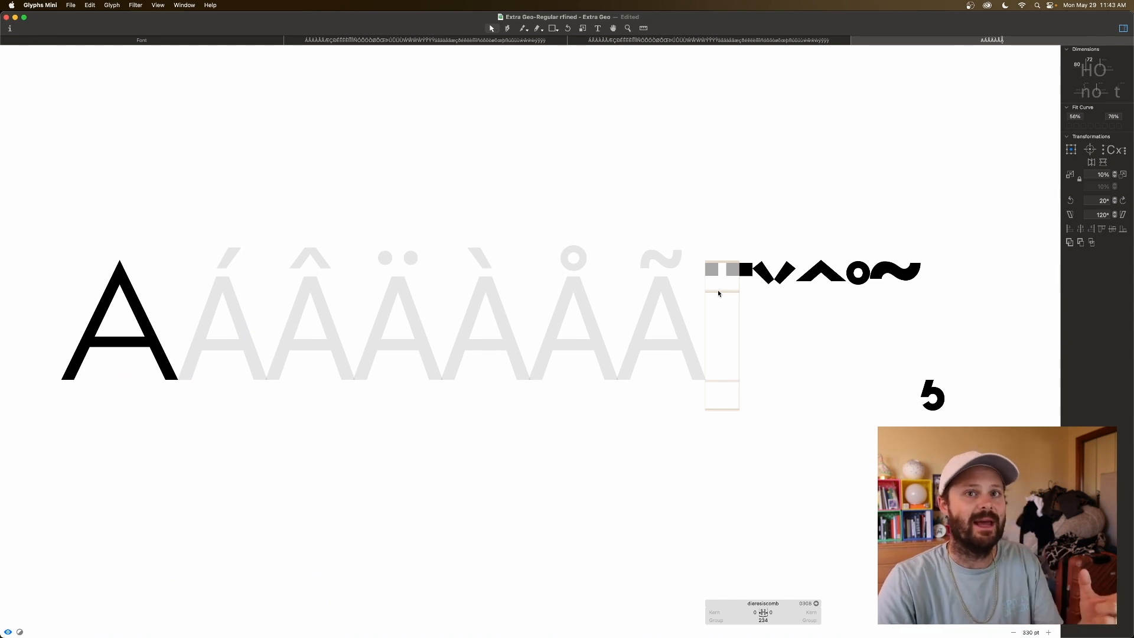
{"action": "scroll", "coordinate": [718, 292], "scroll_direction": "left", "scroll_amount": 3}
{"action": "scroll", "coordinate": [719, 293], "scroll_direction": "left", "scroll_amount": 3}
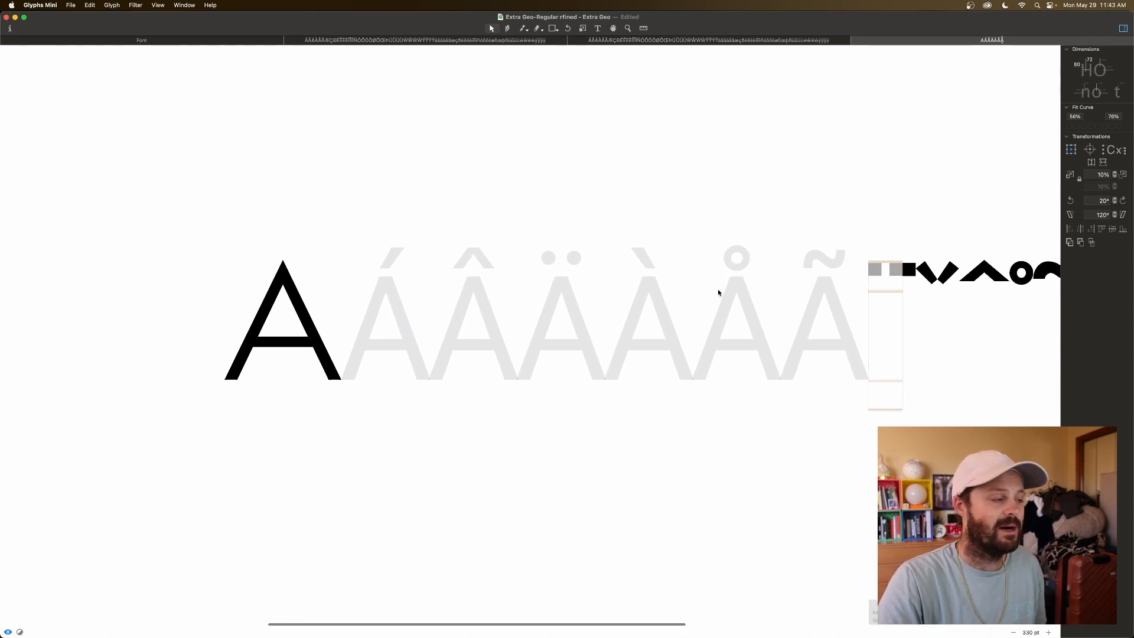
{"action": "double_click", "coordinate": [294, 322]}
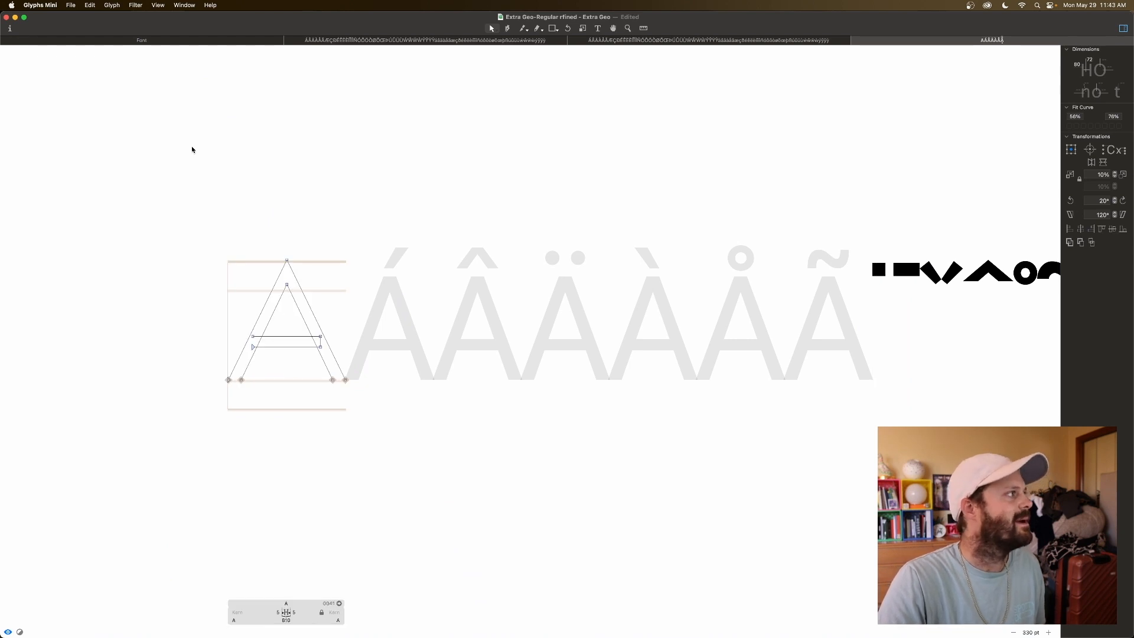
Set the default anchors in the A glyph and inspect its top and bottom anchors up close
{"action": "left_click", "coordinate": [112, 6]}
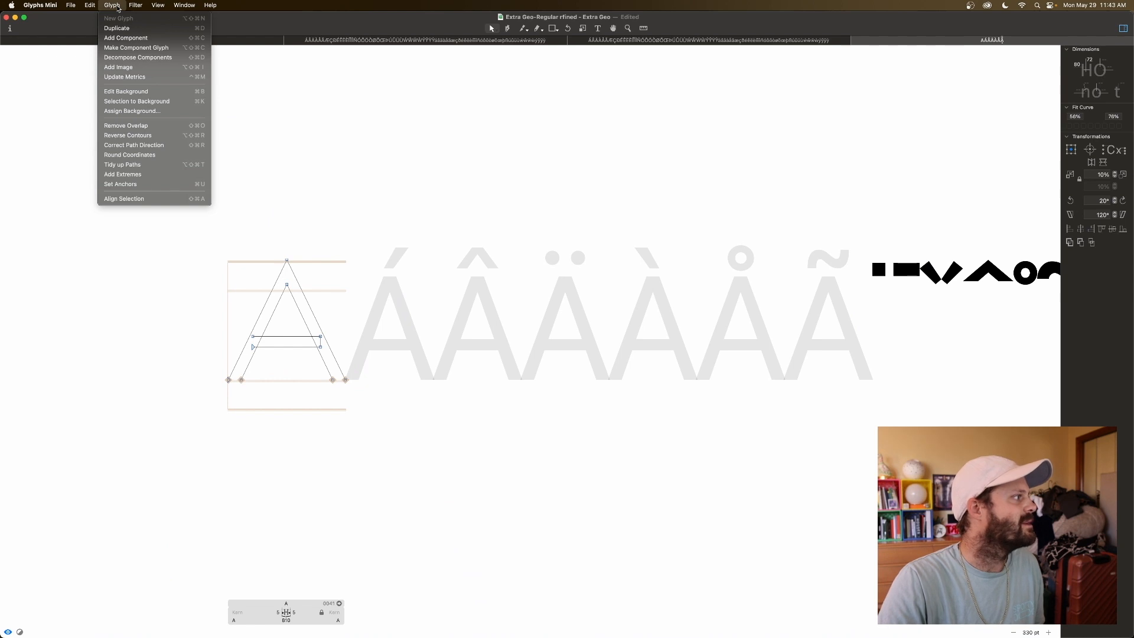
{"action": "left_click", "coordinate": [144, 184]}
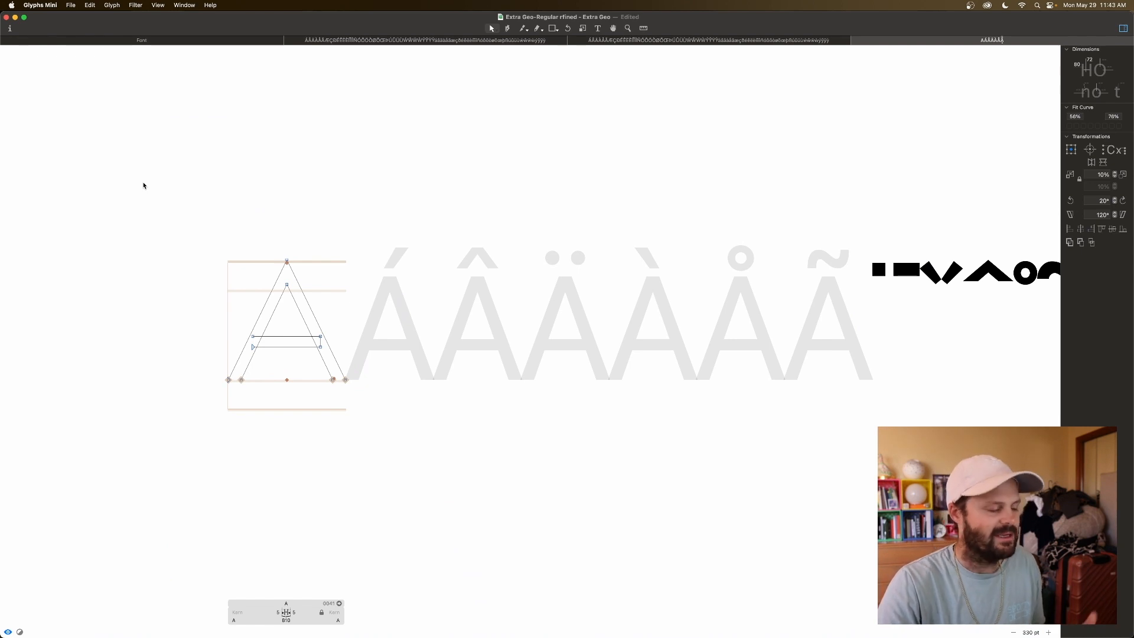
{"action": "key", "text": "super+plus"}
{"action": "key", "text": "super+plus"}
{"action": "scroll", "coordinate": [143, 185], "scroll_direction": "left", "scroll_amount": 6}
{"action": "left_click", "coordinate": [250, 188]}
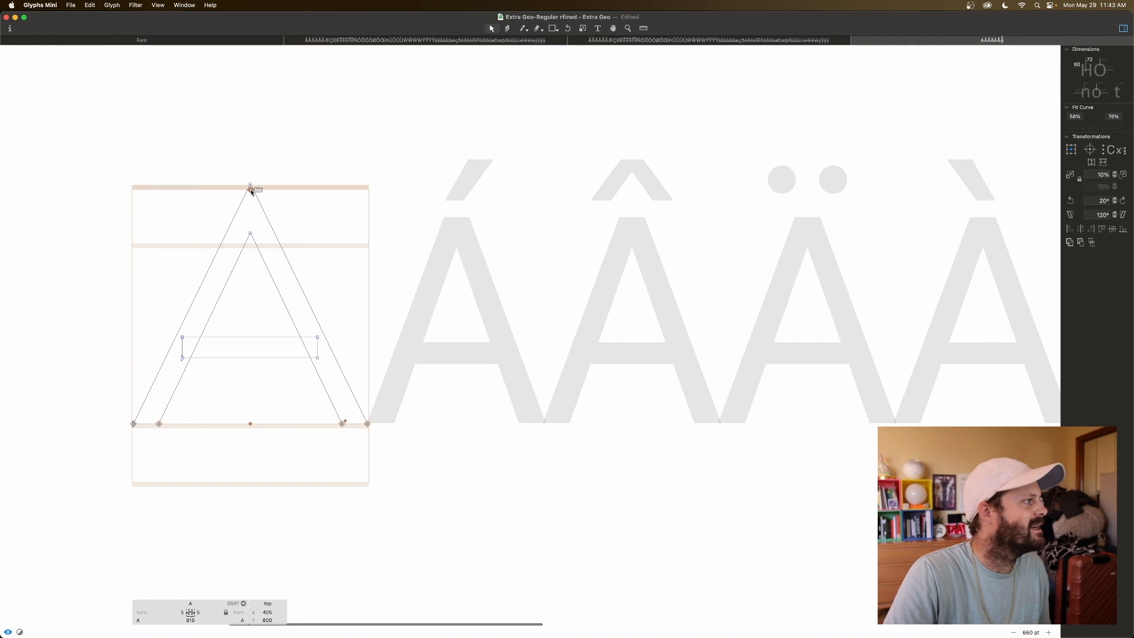
{"action": "left_click", "coordinate": [251, 424]}
Move A's ogonek anchor onto the baseline at the outer corner of the right leg
{"action": "left_click", "coordinate": [344, 421]}
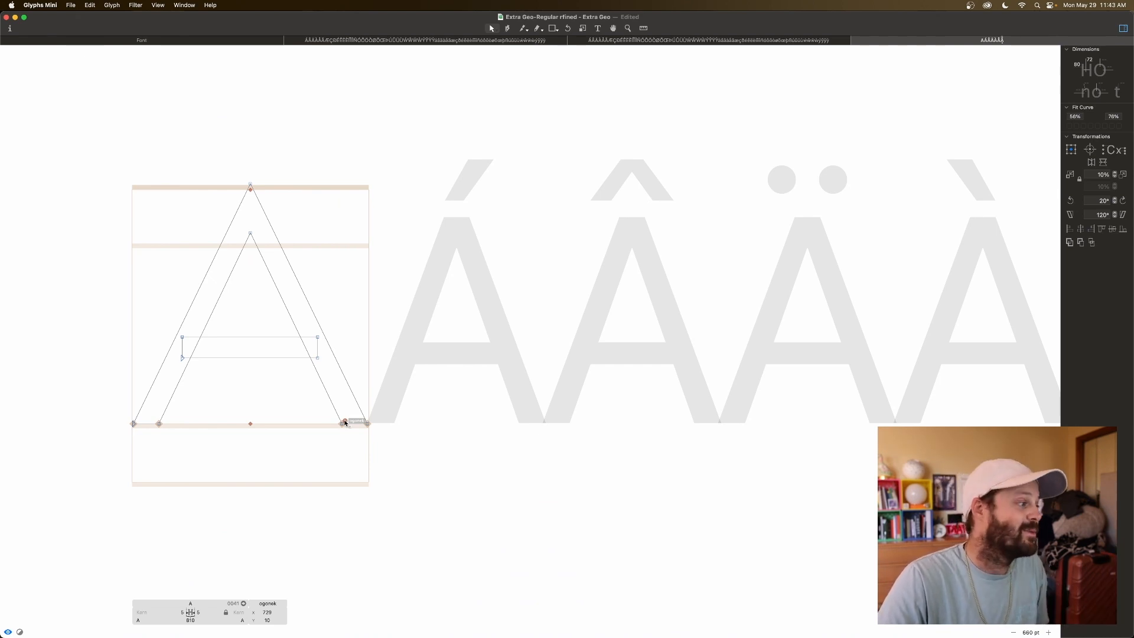
{"action": "left_click_drag", "start_coordinate": [345, 422], "coordinate": [367, 425]}
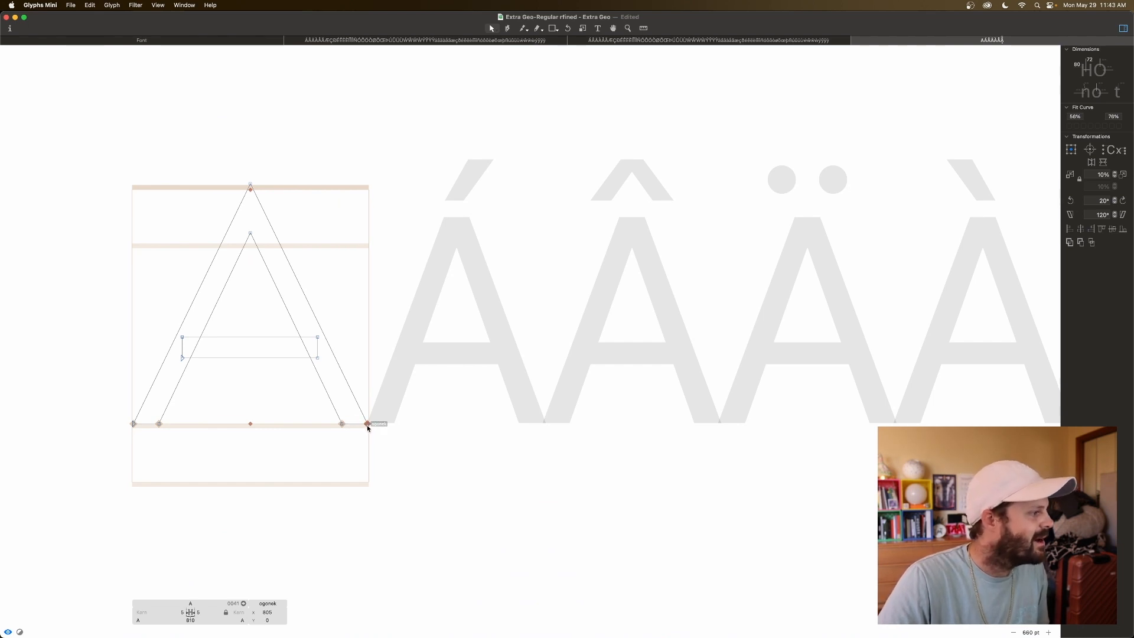
{"action": "mouse_move", "coordinate": [367, 423]}
{"action": "left_mouse_down"}
{"action": "mouse_move", "coordinate": [356, 423]}
{"action": "mouse_move", "coordinate": [367, 424]}
{"action": "left_mouse_up"}
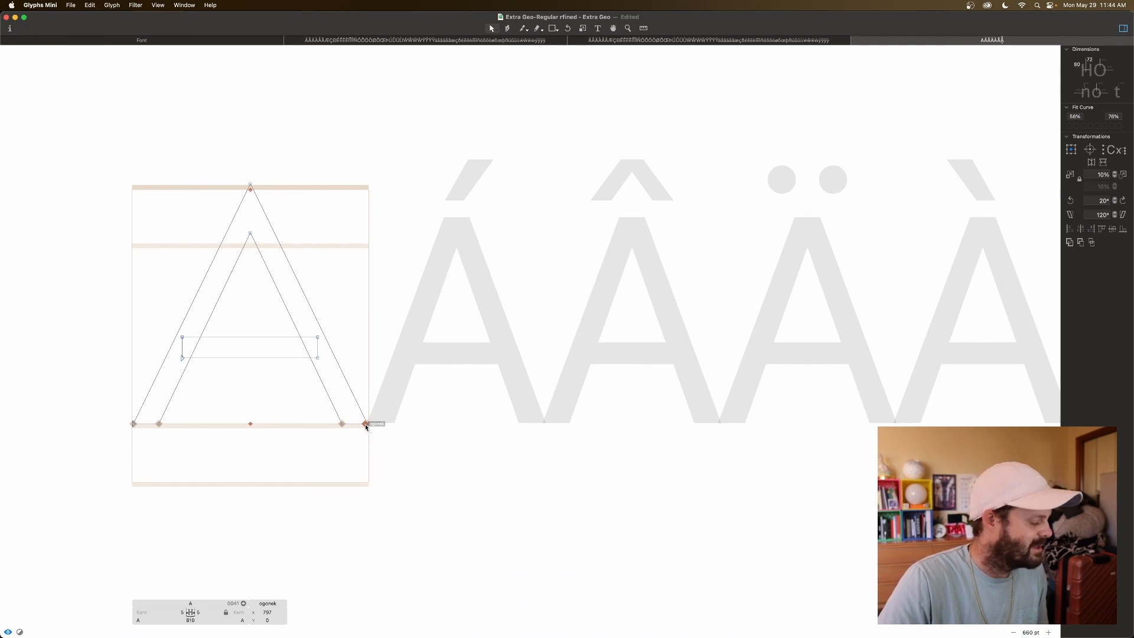
{"action": "key", "text": "super+plus"}
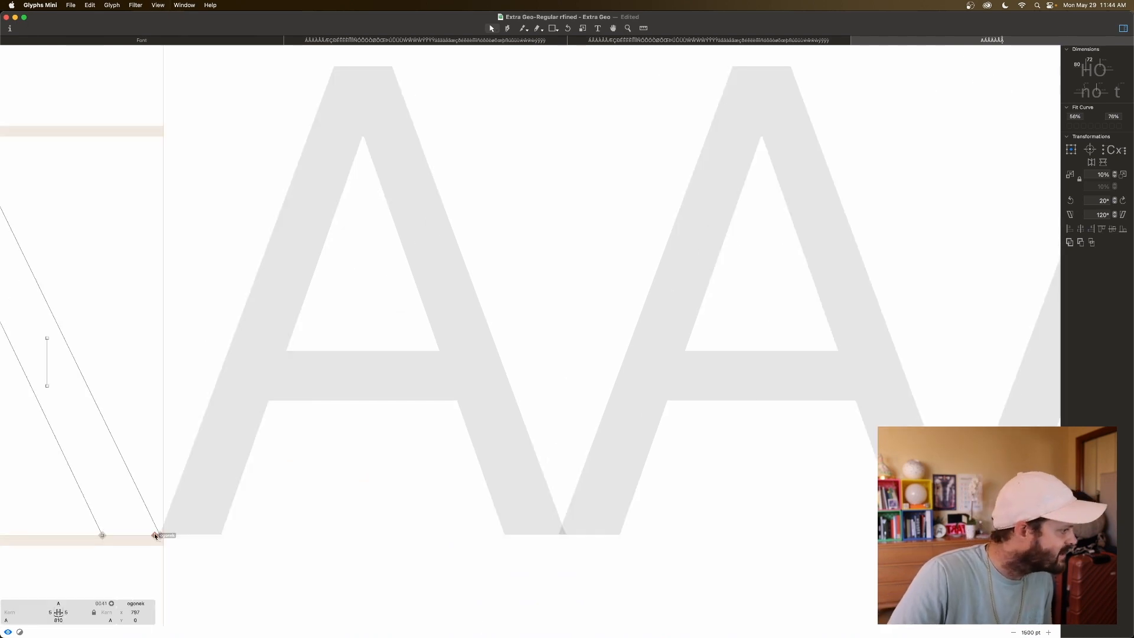
{"action": "left_click", "coordinate": [173, 485]}
{"action": "key", "text": "super+minus"}
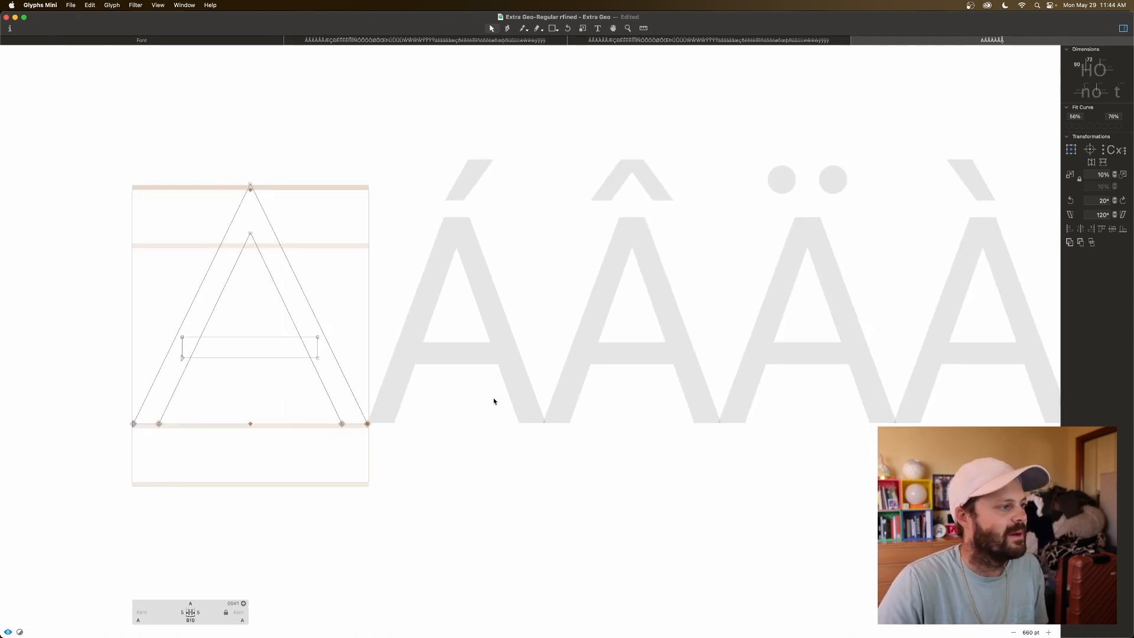
Set the default anchors in dieresiscomb and inspect its top and _top anchors
{"action": "scroll", "coordinate": [490, 398], "scroll_direction": "right", "scroll_amount": 10}
{"action": "scroll", "coordinate": [489, 400], "scroll_direction": "right", "scroll_amount": 15}
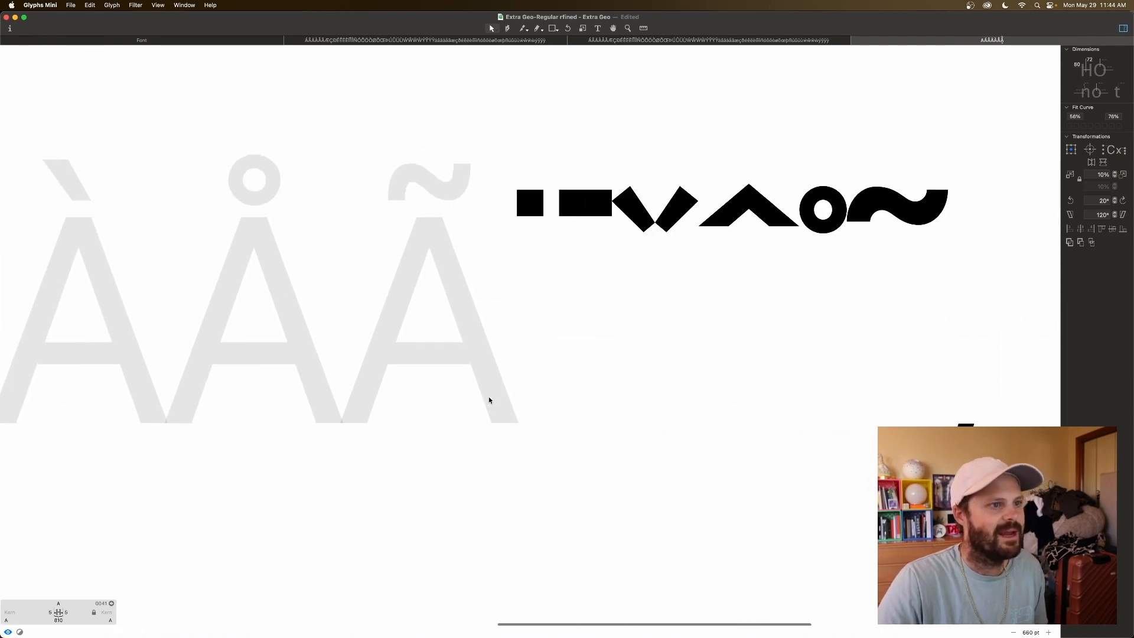
{"action": "double_click", "coordinate": [467, 326]}
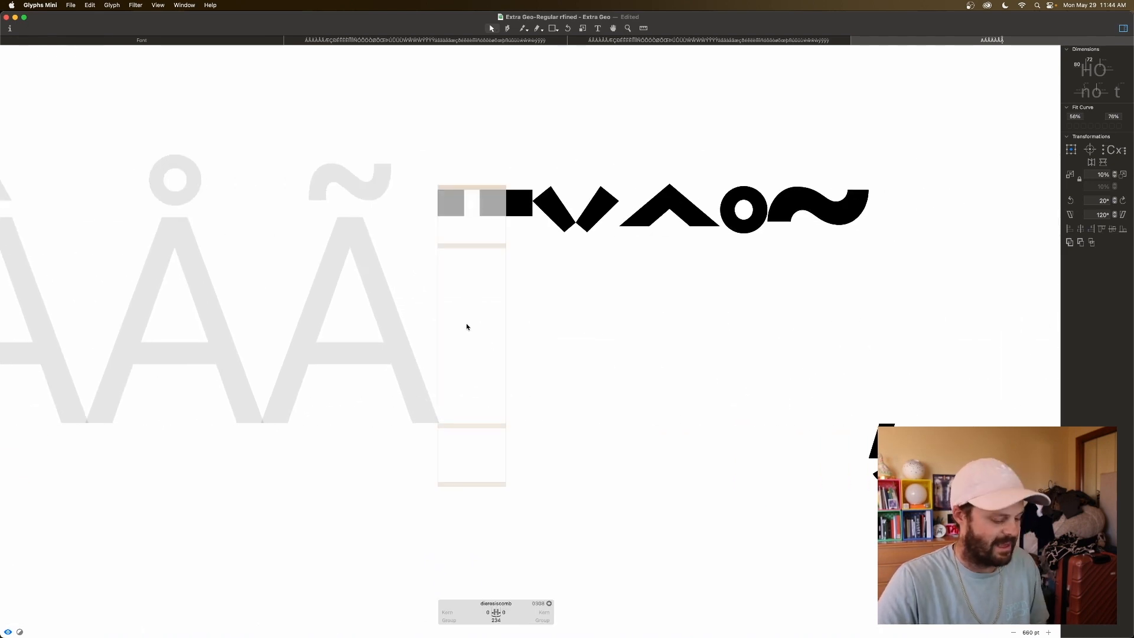
{"action": "key", "text": "super+u"}
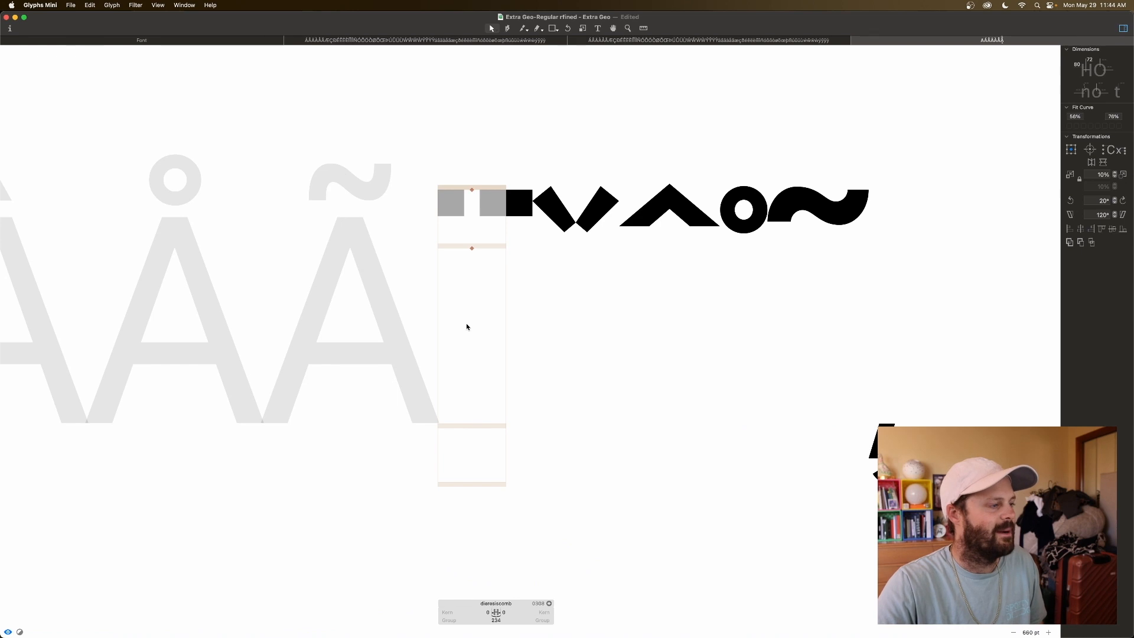
{"action": "left_click", "coordinate": [472, 190]}
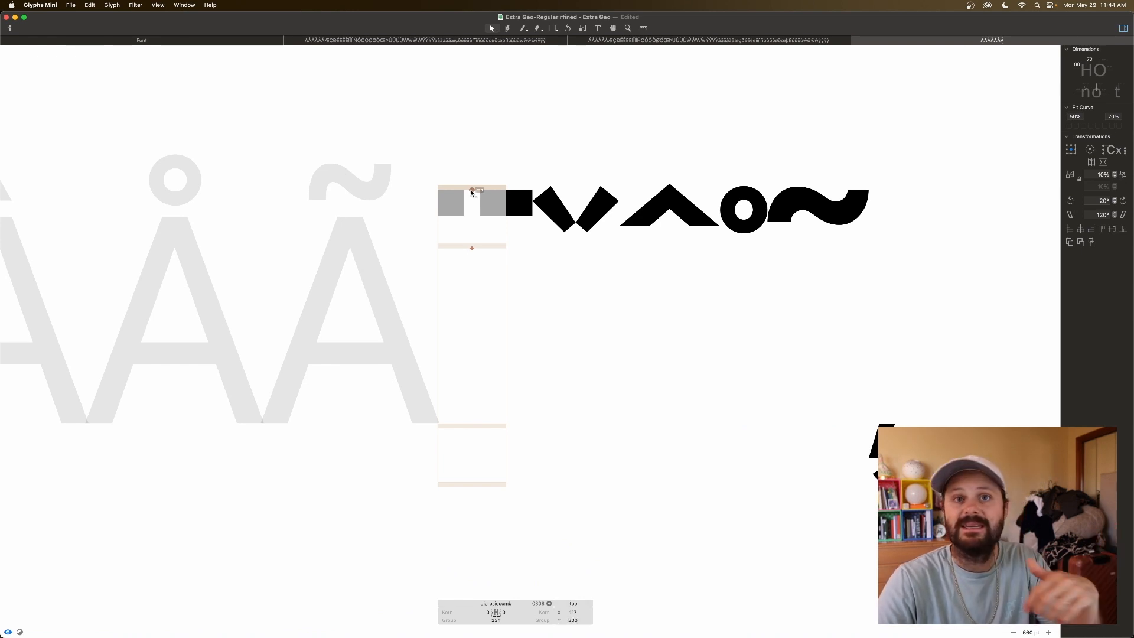
{"action": "left_click", "coordinate": [472, 248]}
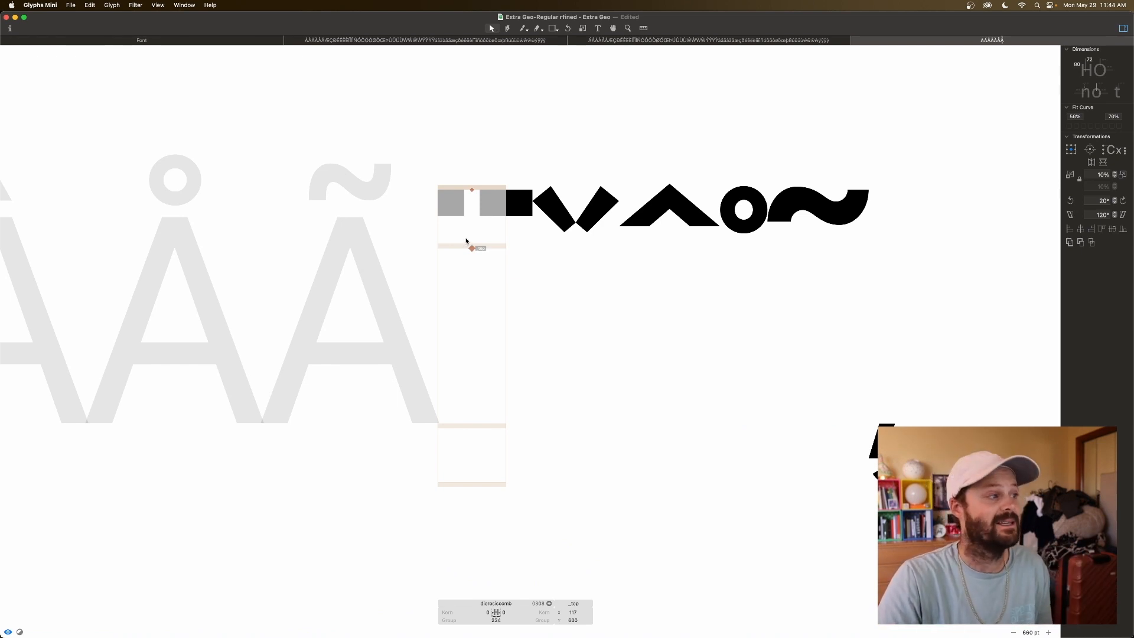
{"action": "scroll", "coordinate": [466, 241], "scroll_direction": "left", "scroll_amount": 3}
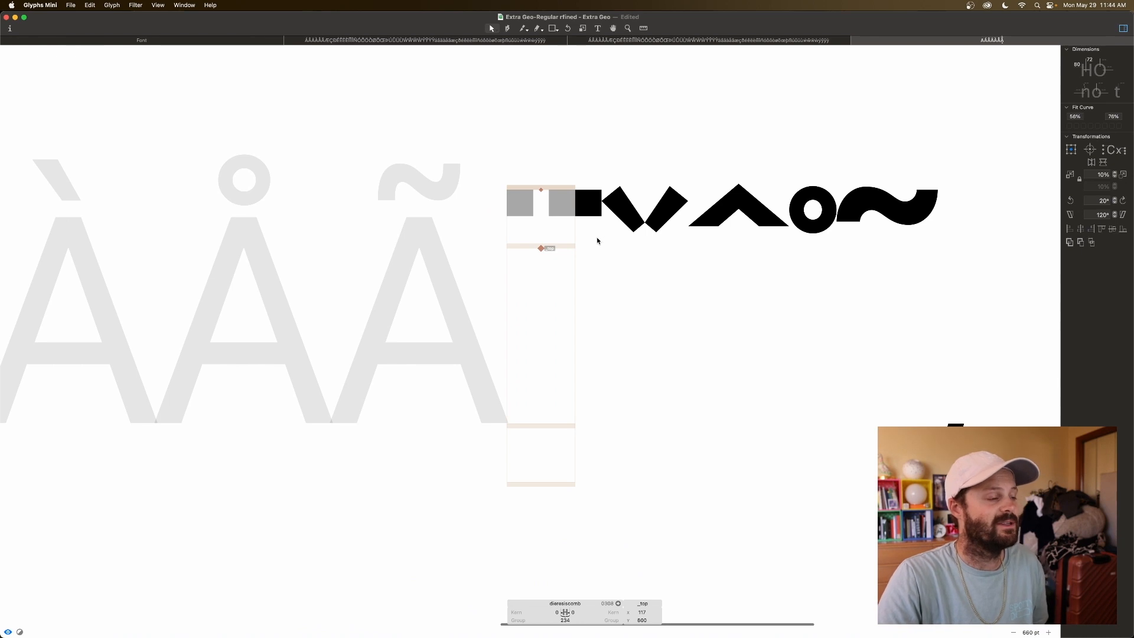
Select the marks dotaccentcomb through cedillacomb in the glyph overview and set their default anchors
{"action": "left_click", "coordinate": [177, 41]}
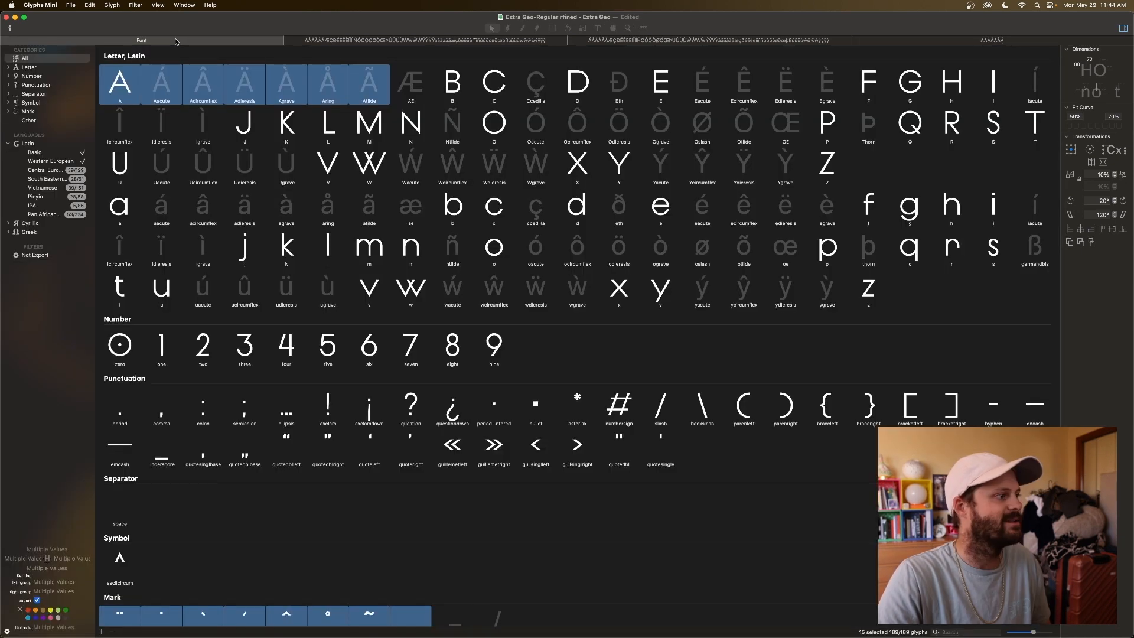
{"action": "scroll", "coordinate": [306, 499], "scroll_direction": "down", "scroll_amount": 3}
{"action": "left_click", "coordinate": [171, 546]}
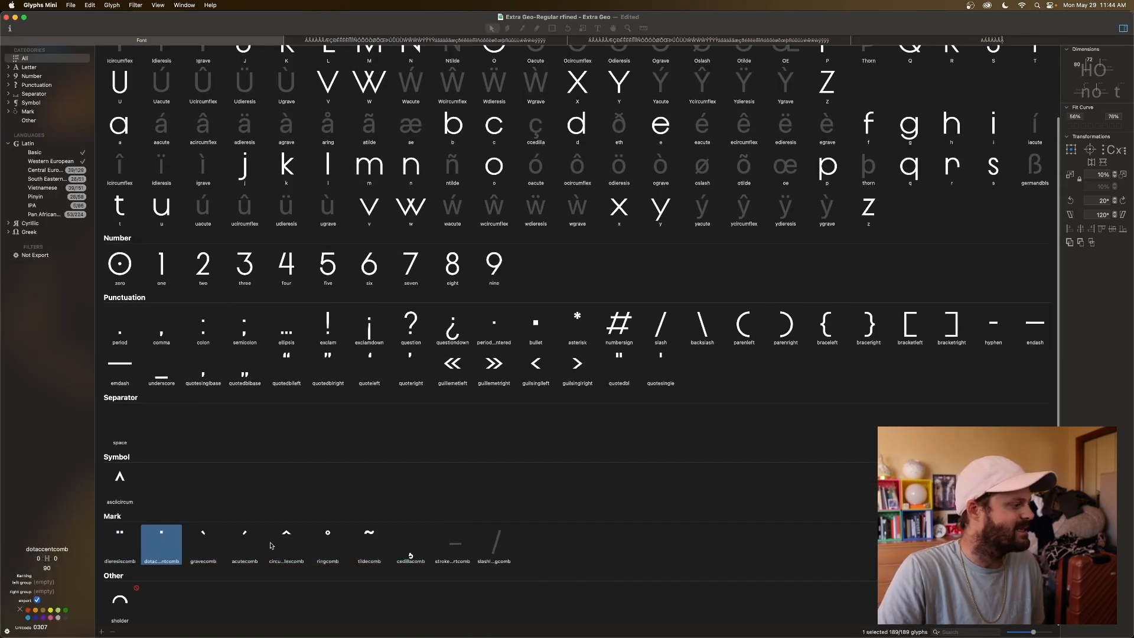
{"action": "left_click", "coordinate": [410, 552], "text": "shift"}
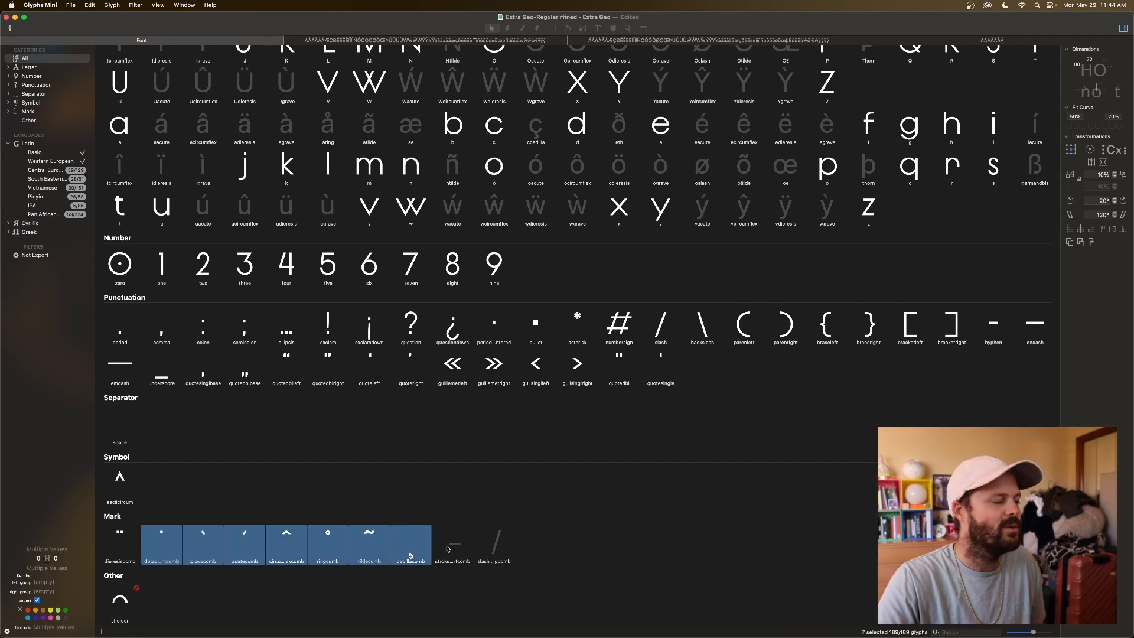
Review C and D against their derived glyphs Ccedilla and Eth in the glyph overview
{"action": "scroll", "coordinate": [402, 334], "scroll_direction": "up", "scroll_amount": 3}
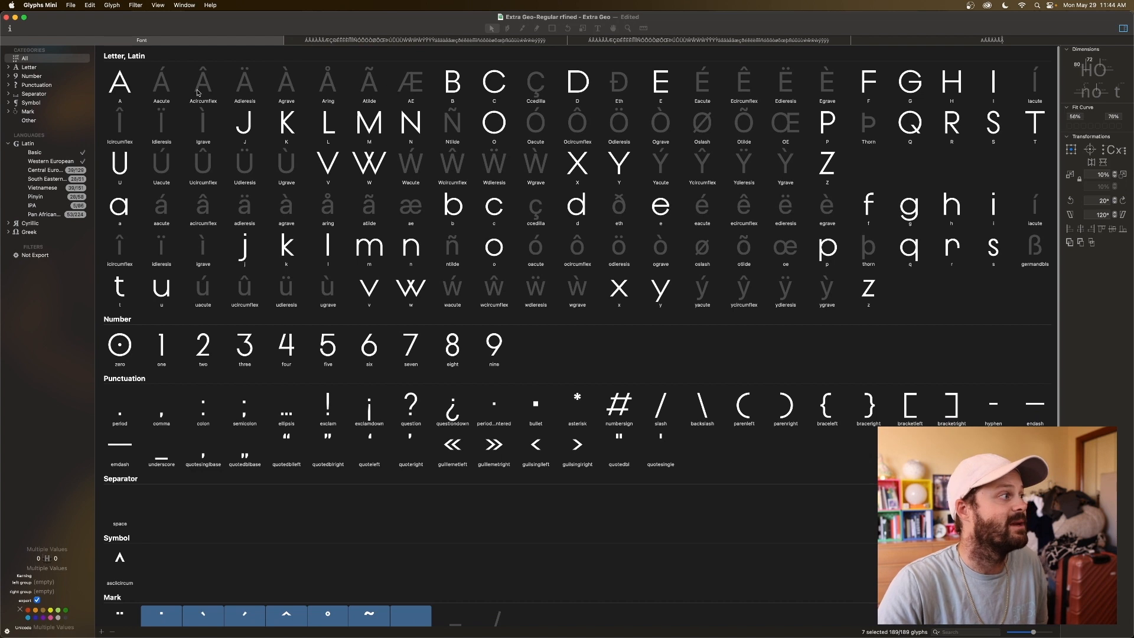
{"action": "left_click", "coordinate": [485, 86]}
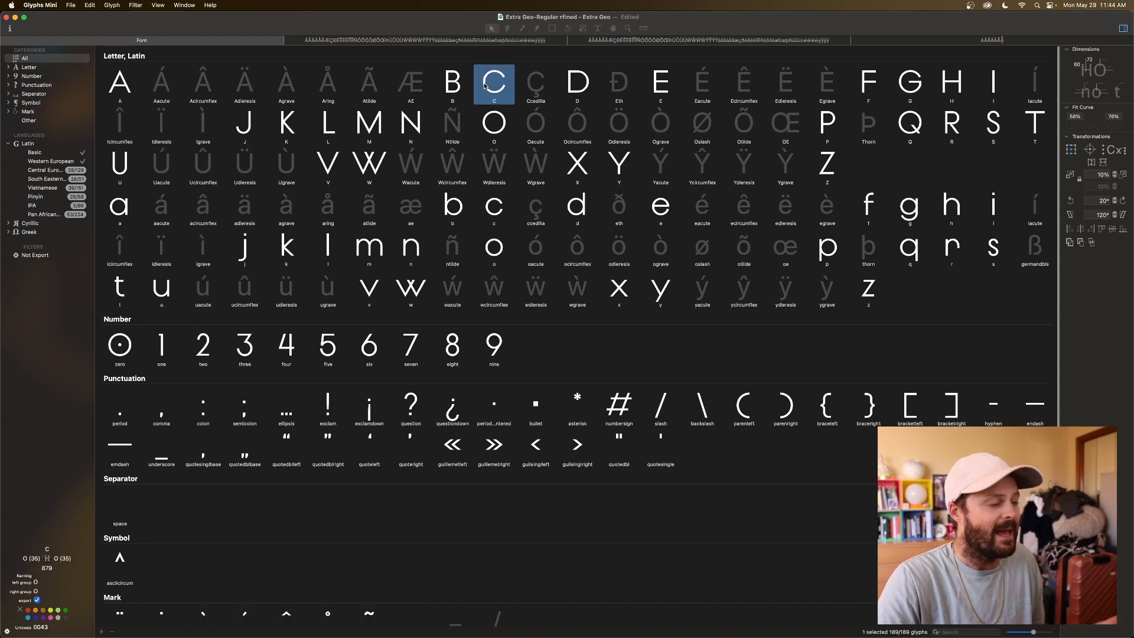
{"action": "left_click", "coordinate": [531, 89]}
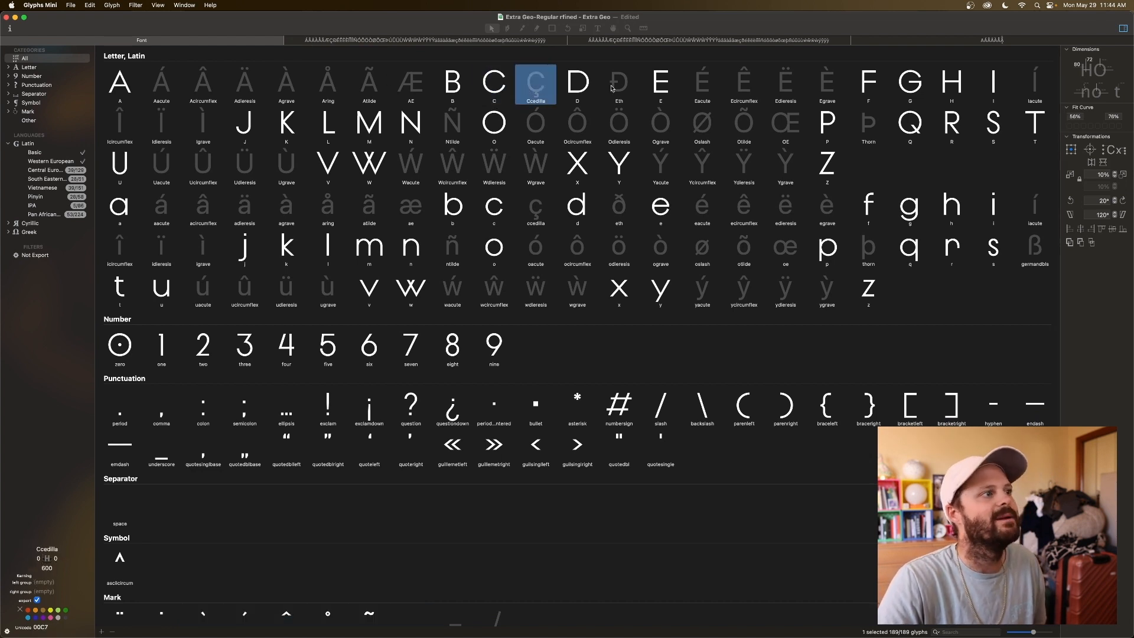
{"action": "left_click", "coordinate": [613, 89]}
{"action": "left_click", "coordinate": [497, 86]}
{"action": "key", "text": "Right"}
{"action": "key", "text": "Left"}
{"action": "left_click", "coordinate": [626, 86]}
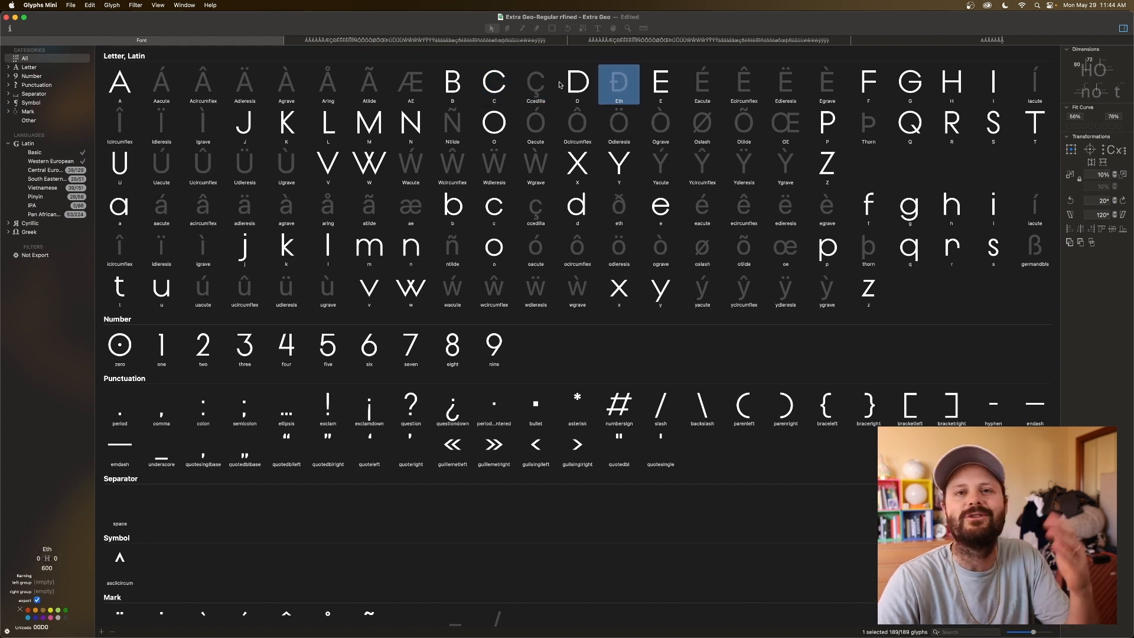
{"action": "left_click", "coordinate": [488, 86]}
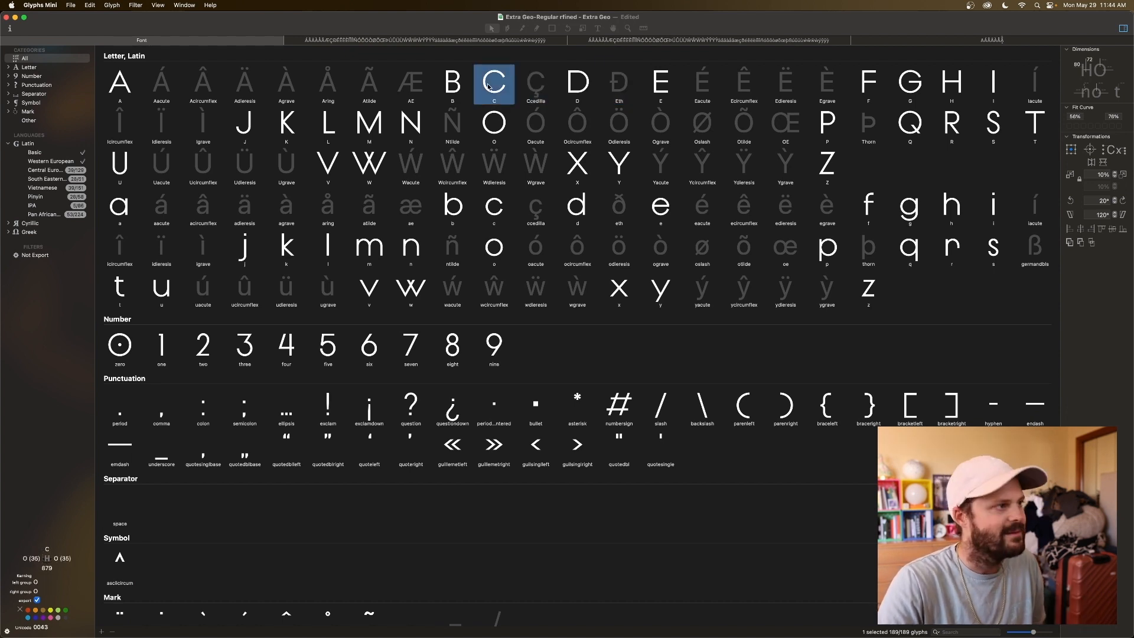
{"action": "left_click", "coordinate": [584, 86]}
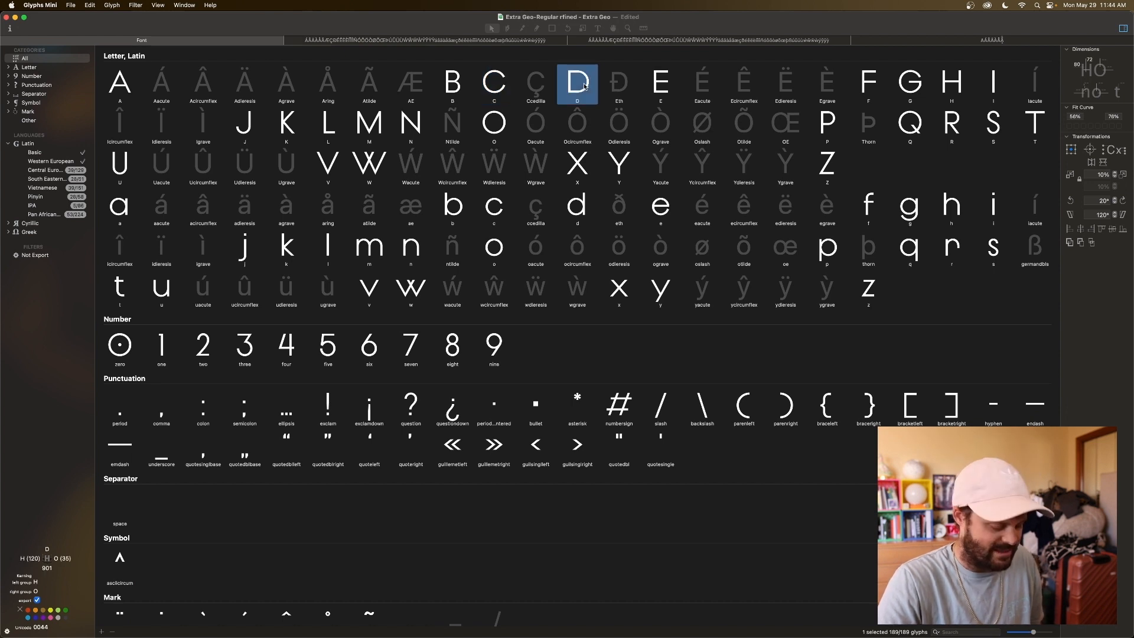
Select the accent base capitals E, I, N, O and U together in the overview, and single out lowercase a
{"action": "left_click", "coordinate": [659, 82]}
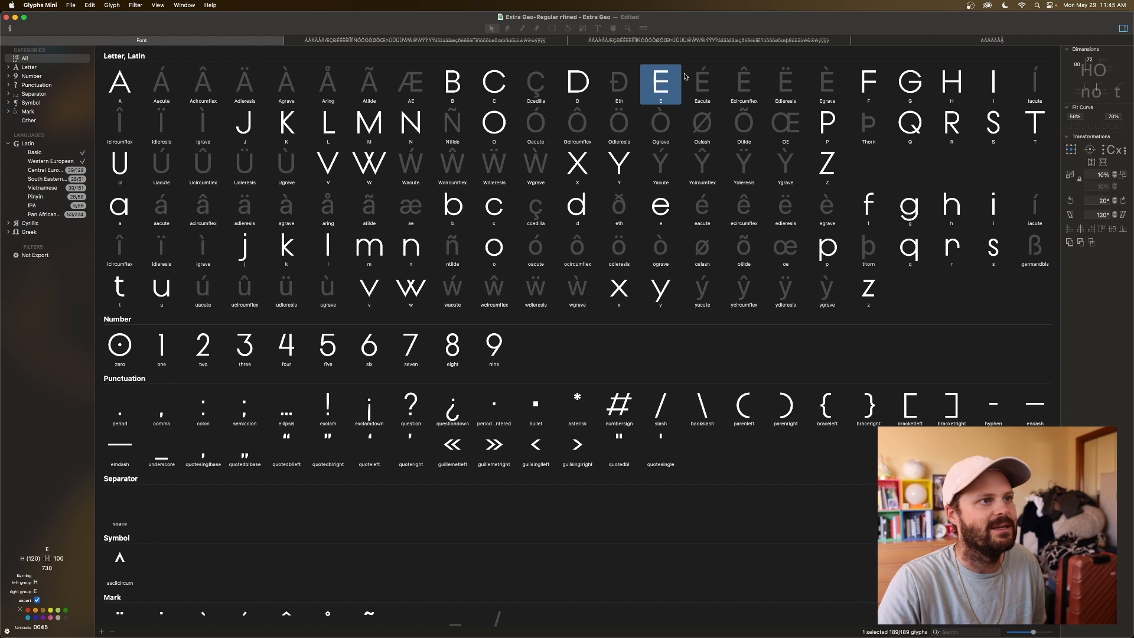
{"action": "left_click", "coordinate": [996, 77], "text": "super"}
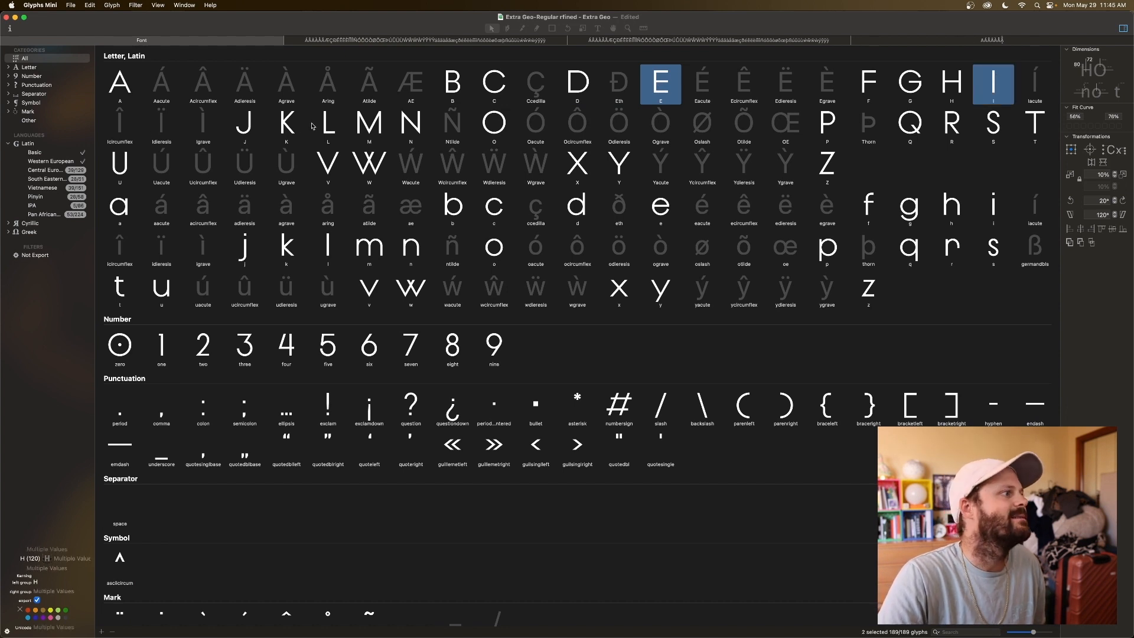
{"action": "left_click", "coordinate": [418, 125], "text": "super"}
{"action": "left_click", "coordinate": [493, 123], "text": "super"}
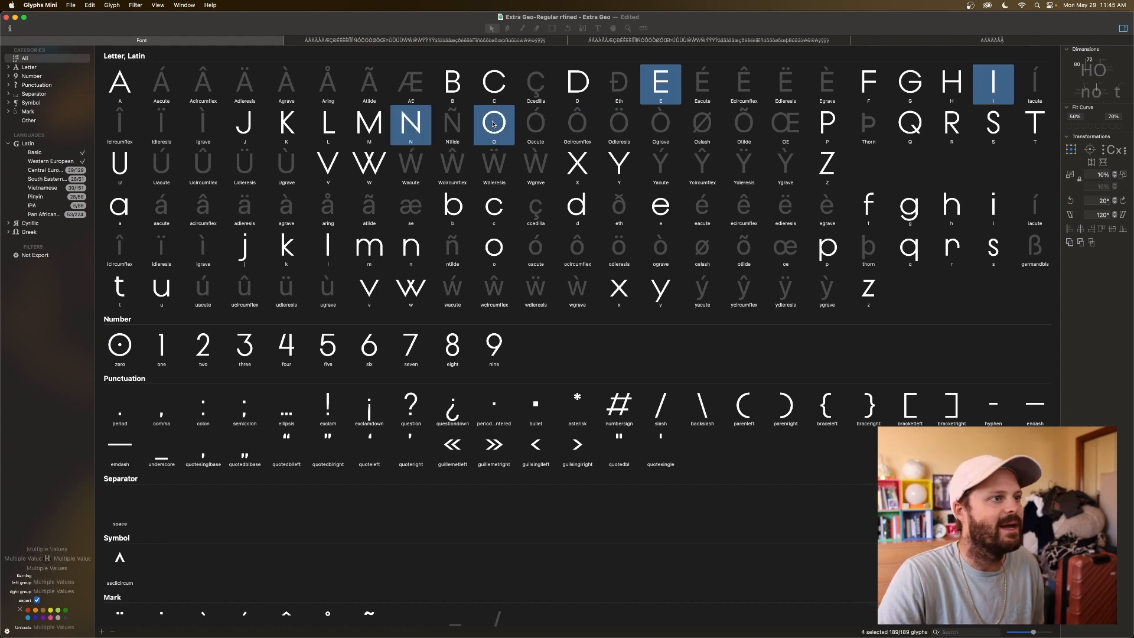
{"action": "left_click", "coordinate": [126, 170], "text": "super"}
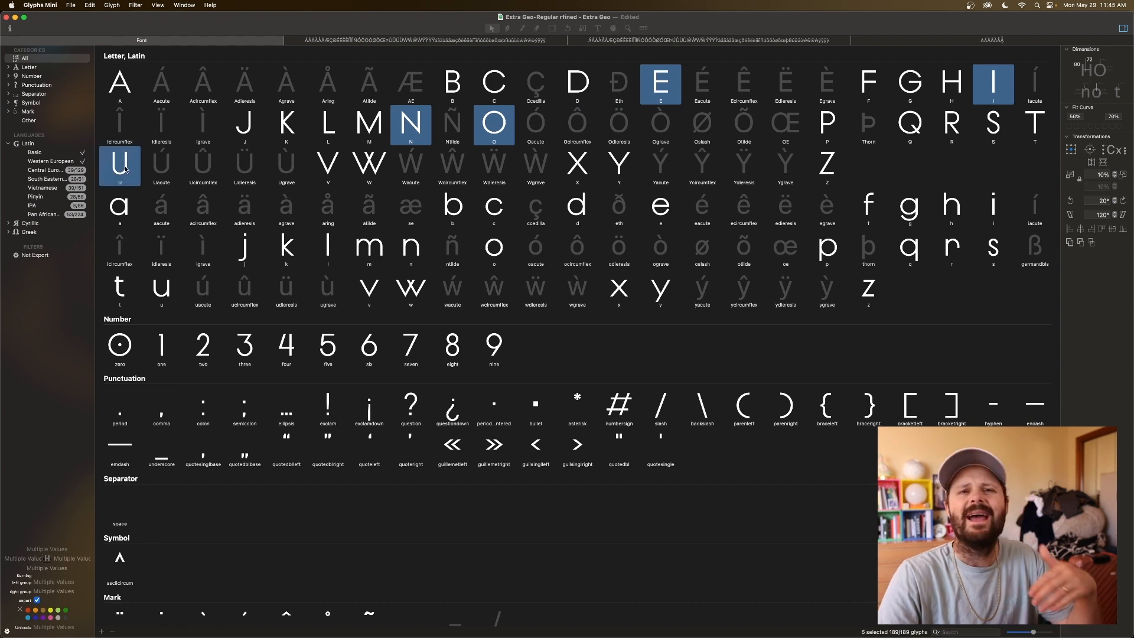
{"action": "left_click", "coordinate": [118, 214]}
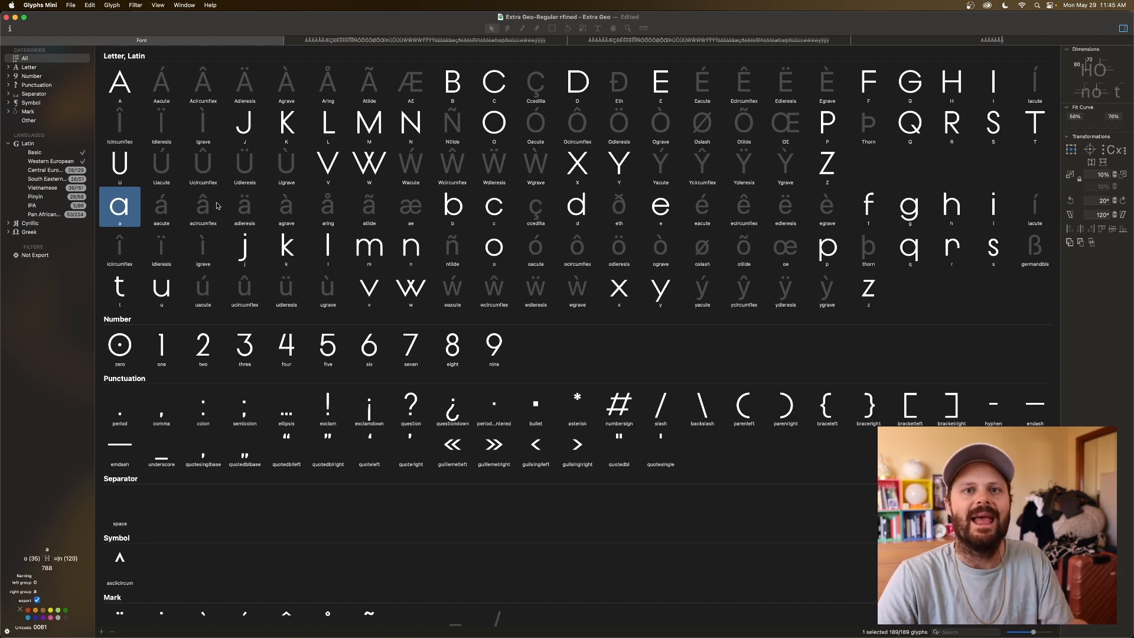
Build Aacute, Acircumflex, Adieresis, Agrave and Aring as component glyphs from the glyph overview
{"action": "left_click", "coordinate": [167, 81]}
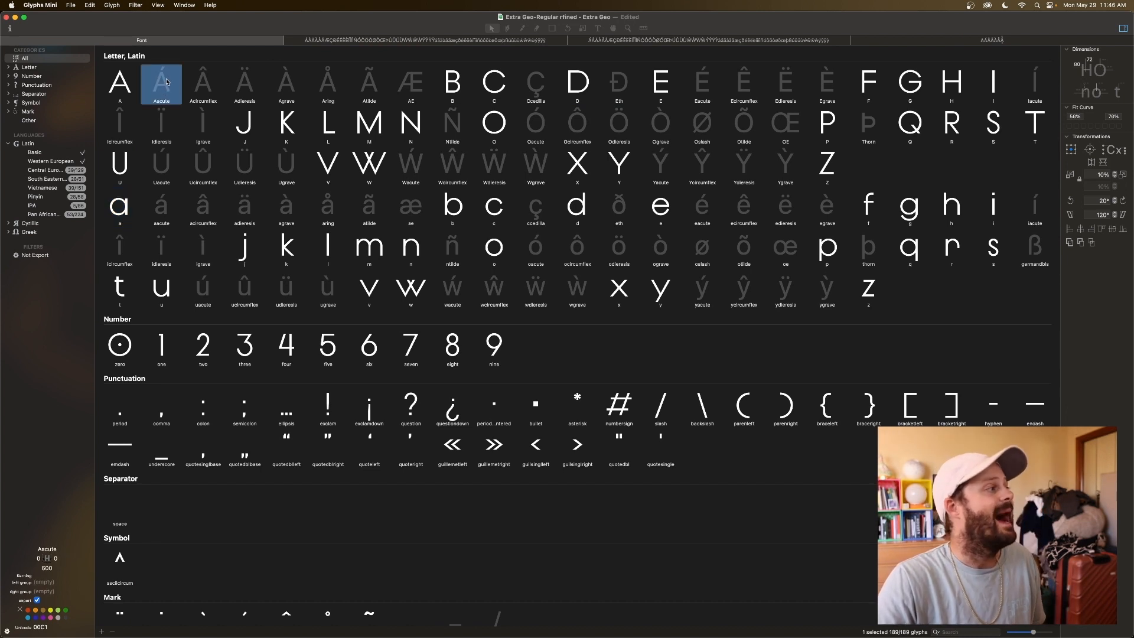
{"action": "left_click", "coordinate": [329, 86], "text": "shift"}
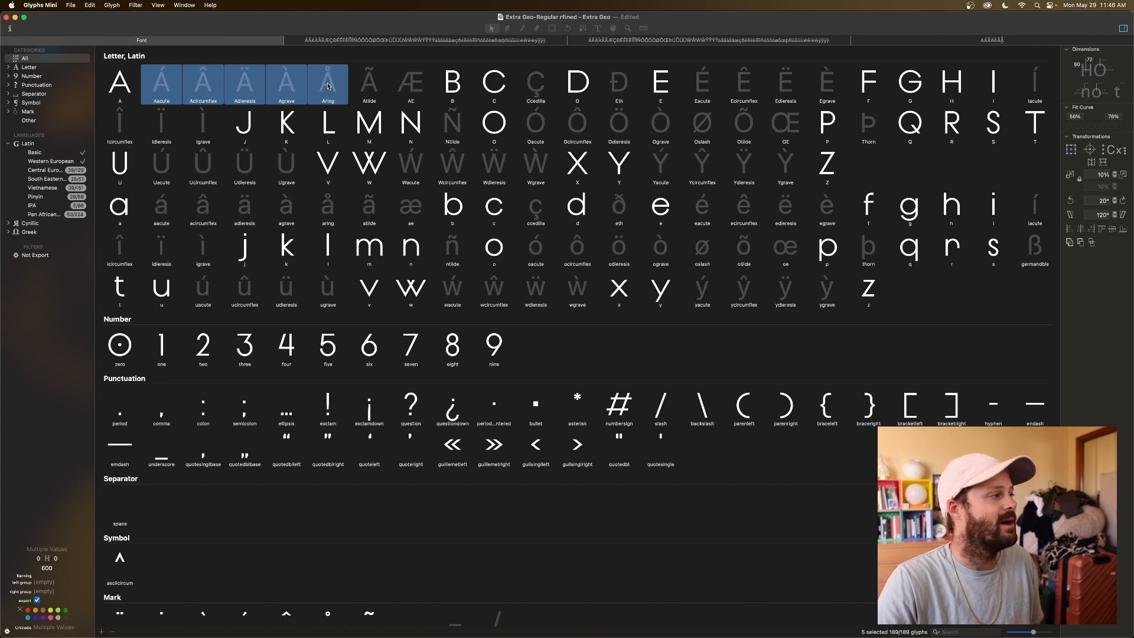
{"action": "left_click", "coordinate": [112, 6]}
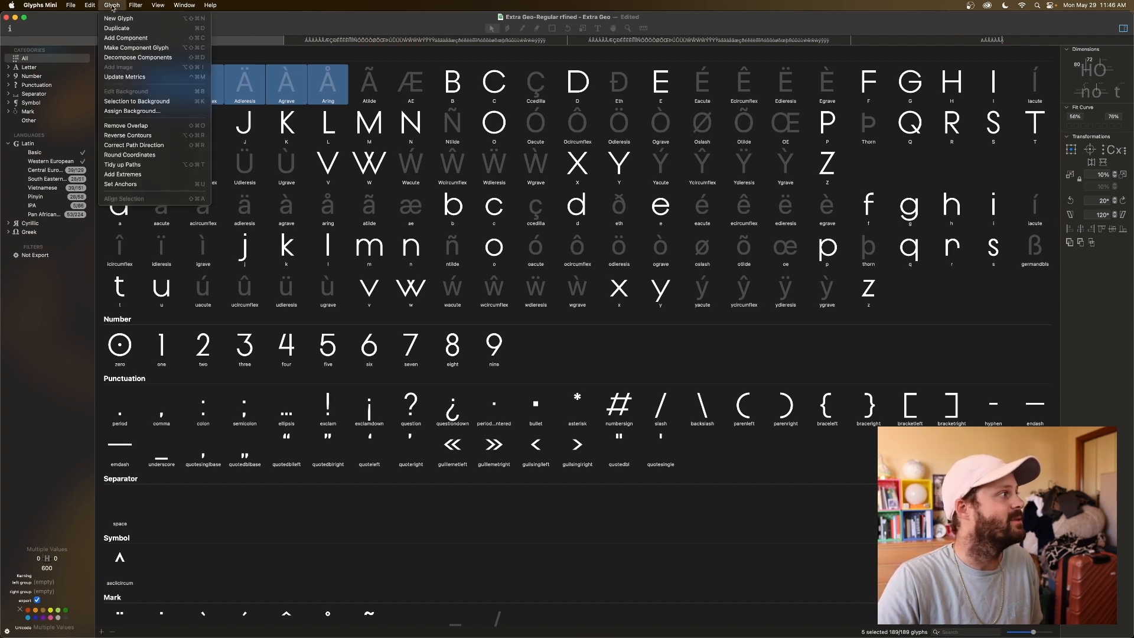
{"action": "left_click", "coordinate": [165, 51]}
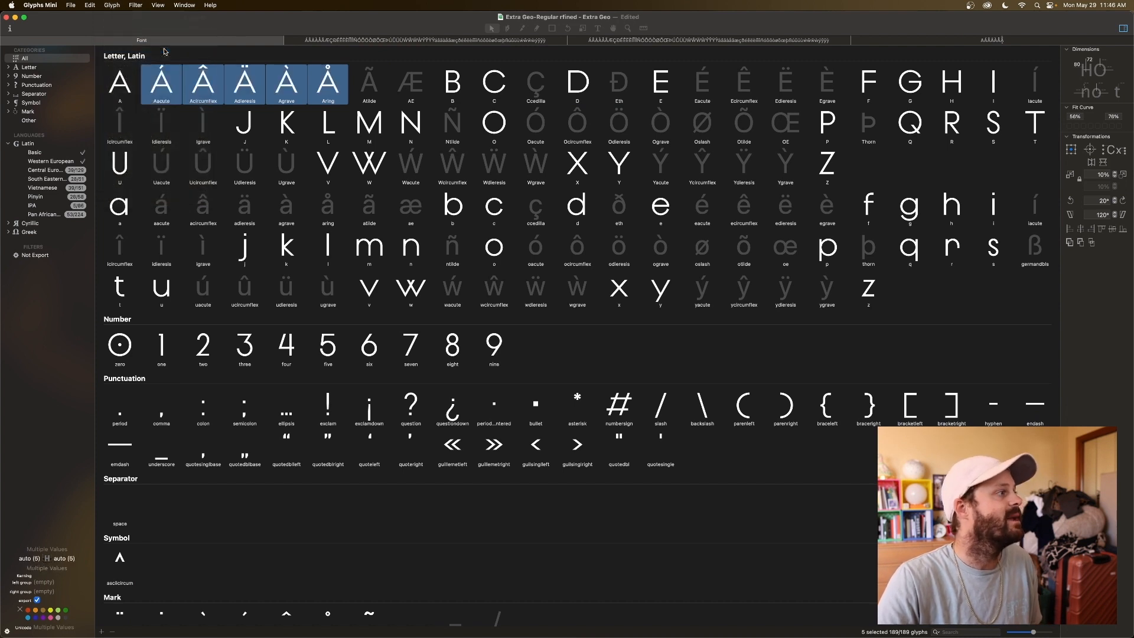
Open the composites Aacute through Aring in a new edit tab and activate Acircumflex to check its accent placement
{"action": "double_click", "coordinate": [164, 90]}
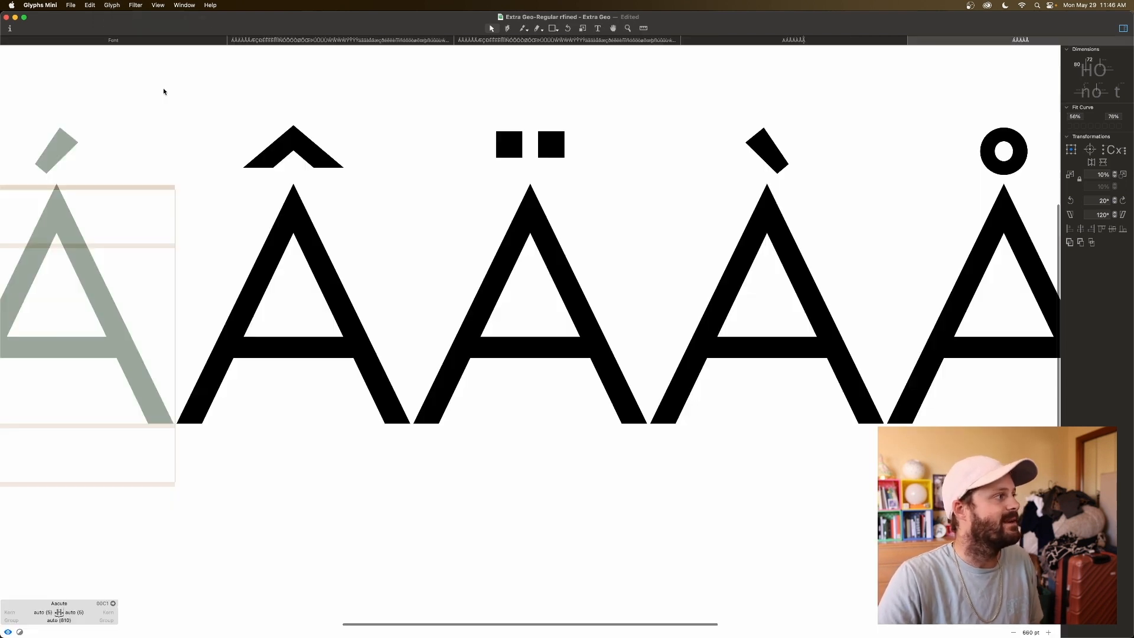
{"action": "scroll", "coordinate": [201, 136], "scroll_direction": "left", "scroll_amount": 3}
{"action": "scroll", "coordinate": [228, 158], "scroll_direction": "left", "scroll_amount": 2}
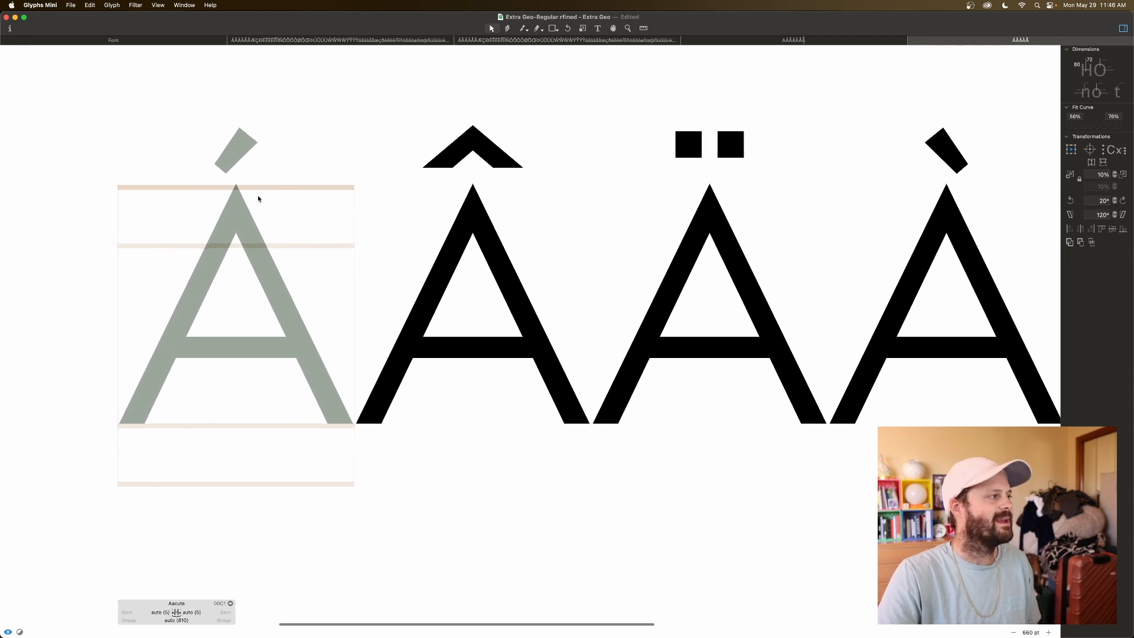
{"action": "double_click", "coordinate": [479, 196]}
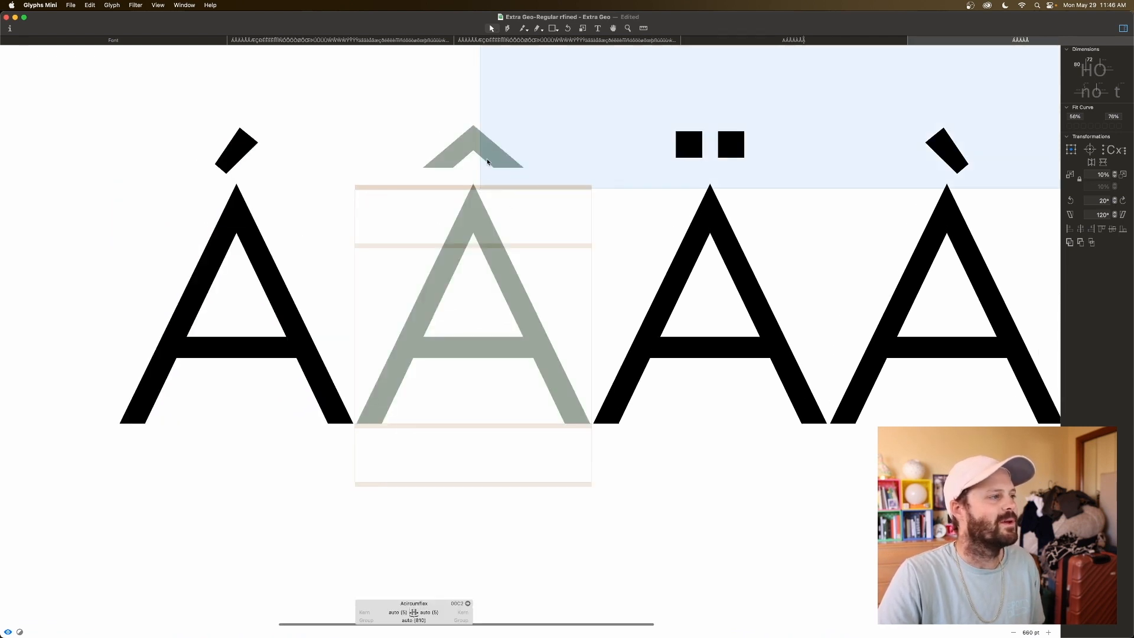
Check the accent placement on Adieresis and Aacute by activating each composite among its neighbours in the edit tab
{"action": "scroll", "coordinate": [609, 186], "scroll_direction": "right", "scroll_amount": 3}
{"action": "double_click", "coordinate": [610, 185]}
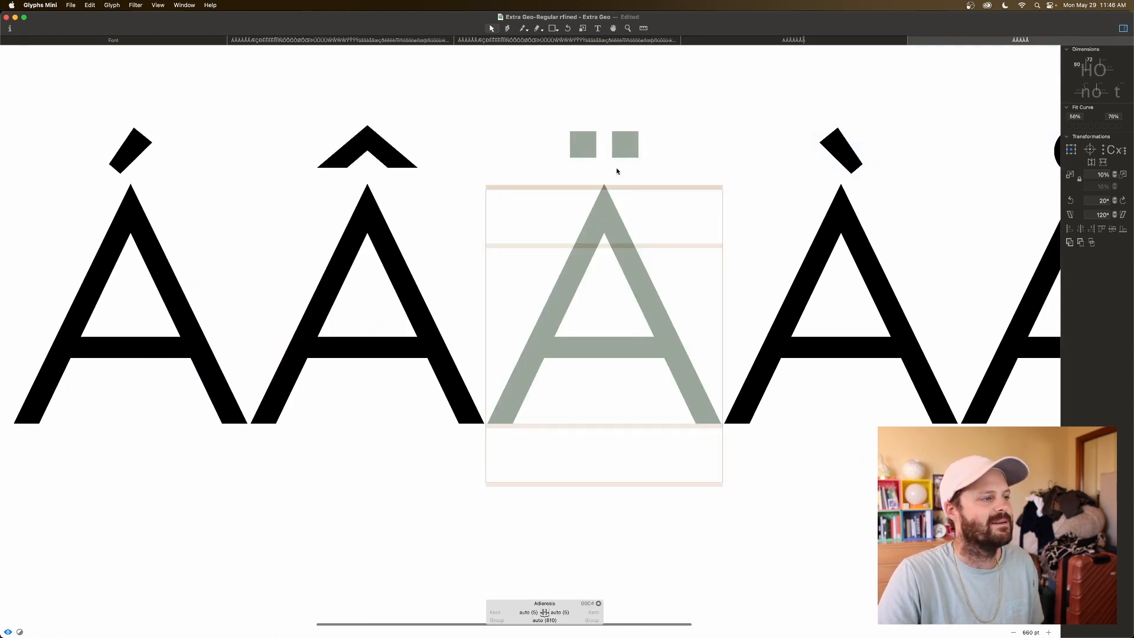
{"action": "scroll", "coordinate": [635, 217], "scroll_direction": "right", "scroll_amount": 3}
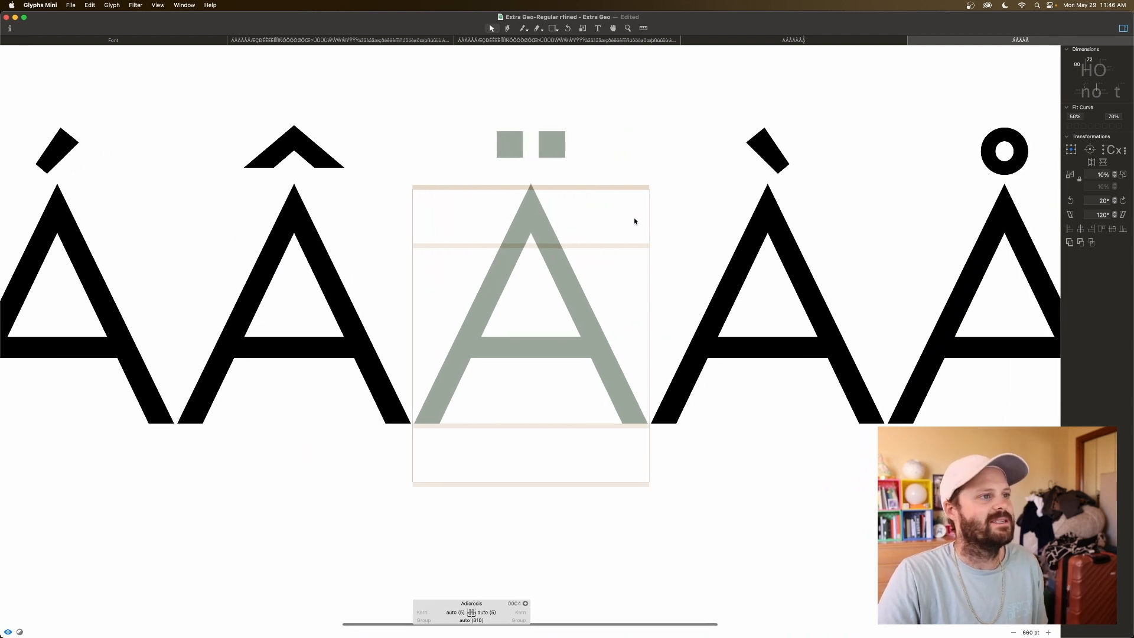
{"action": "scroll", "coordinate": [453, 167], "scroll_direction": "left", "scroll_amount": 3}
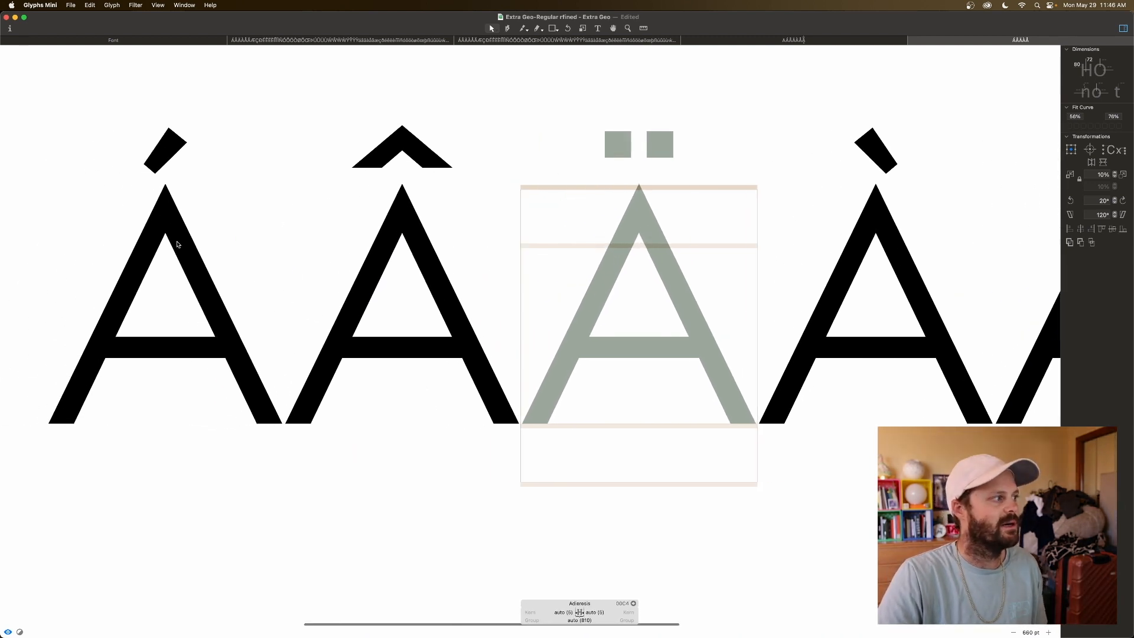
{"action": "double_click", "coordinate": [183, 244]}
{"action": "scroll", "coordinate": [183, 243], "scroll_direction": "left", "scroll_amount": 3}
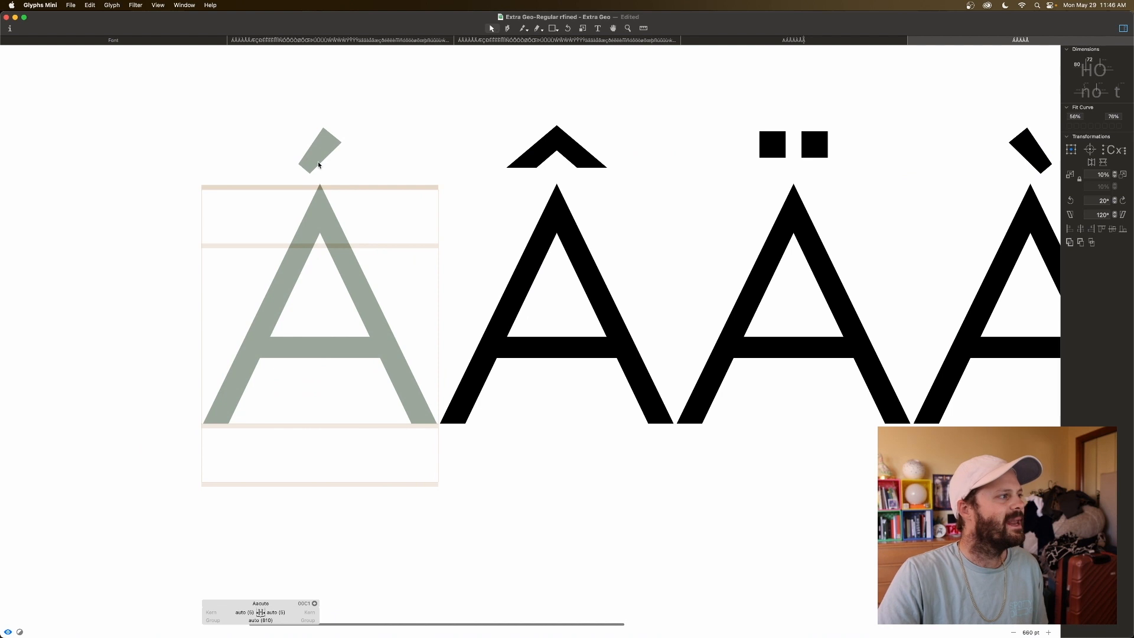
Open Aacute's base letter A and its acutecomb component beside the composite for editing
{"action": "double_click", "coordinate": [338, 246]}
{"action": "left_click", "coordinate": [552, 155]}
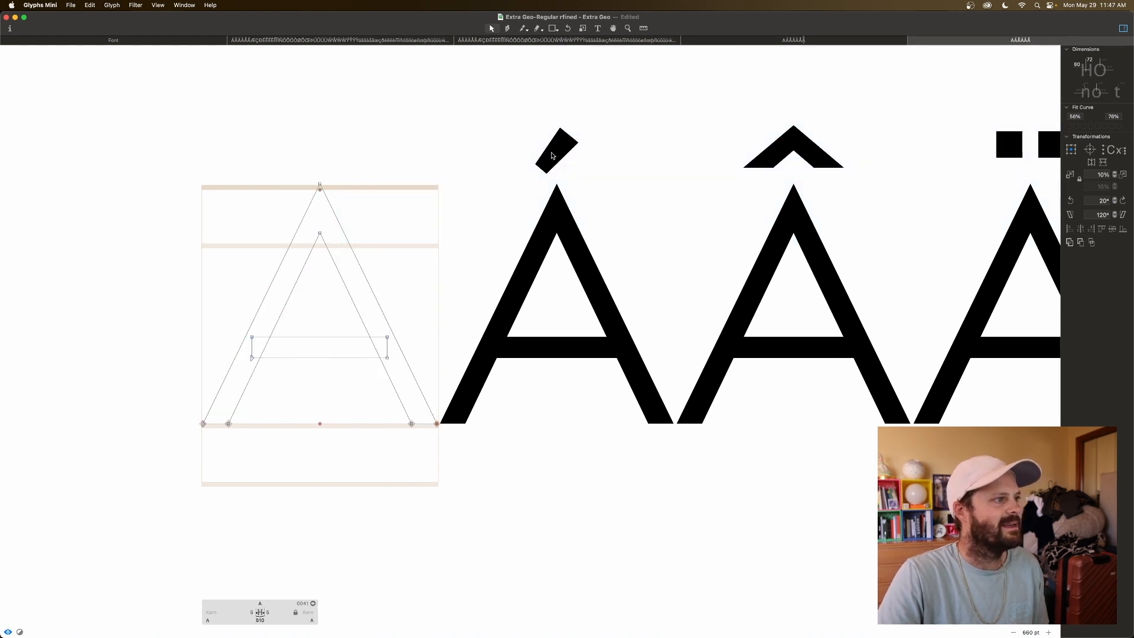
{"action": "left_click", "coordinate": [552, 155]}
{"action": "double_click", "coordinate": [552, 156]}
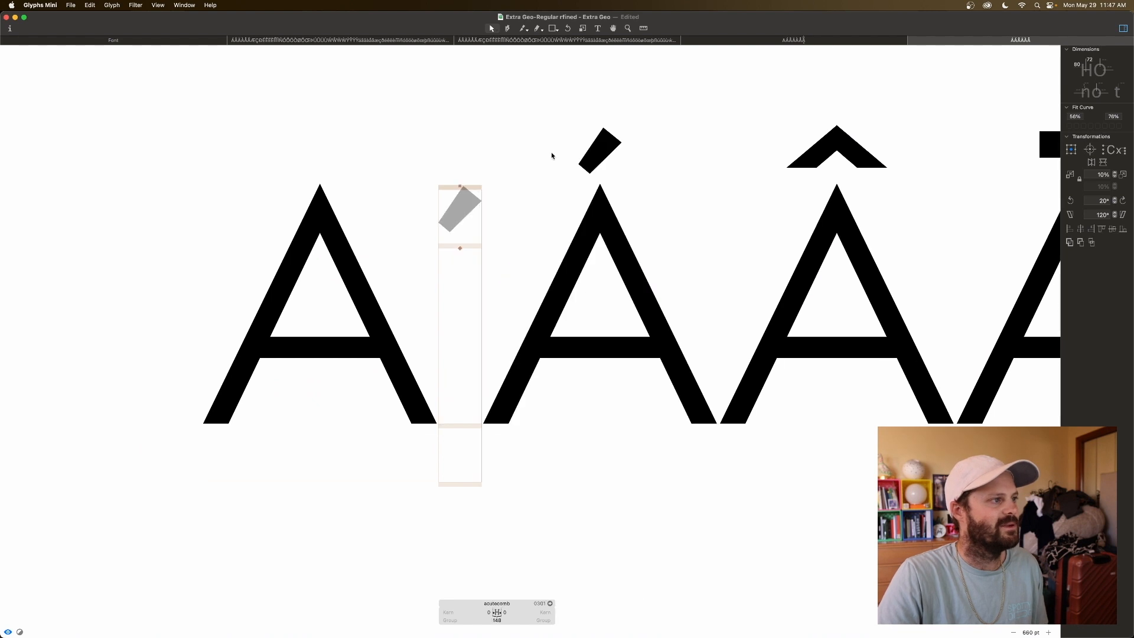
Move acutecomb's _top anchor left to x 54 and nudge it back right to test how the accent shifts over A
{"action": "left_click", "coordinate": [461, 248]}
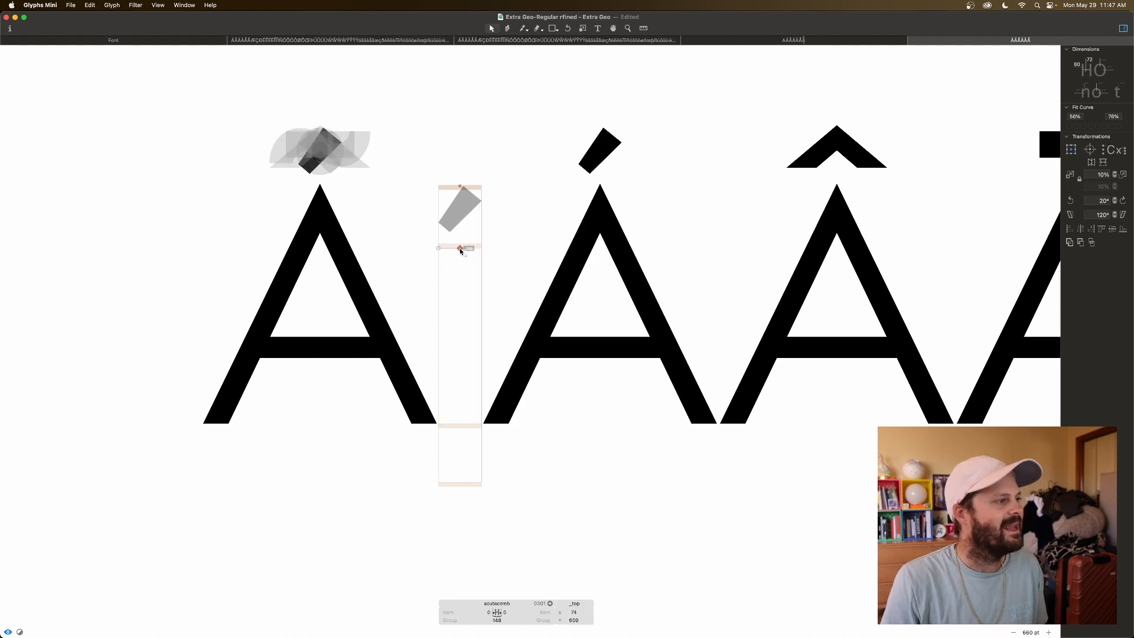
{"action": "key", "text": "Left"}
{"action": "key", "text": "Left"}
{"action": "key", "text": "Left"}
{"action": "key", "text": "Left"}
{"action": "key", "text": "Left"}
{"action": "key", "text": "Left"}
{"action": "key", "text": "Left"}
{"action": "key", "text": "Left"}
{"action": "key", "text": "Left"}
{"action": "key", "text": "Left"}
{"action": "key", "text": "Left"}
{"action": "key", "text": "Left"}
{"action": "key", "text": "Left"}
{"action": "key", "text": "Left"}
{"action": "key", "text": "Left"}
{"action": "key", "text": "Left"}
{"action": "key", "text": "Left"}
{"action": "key", "text": "Left"}
{"action": "key", "text": "Left"}
{"action": "key", "text": "Left"}
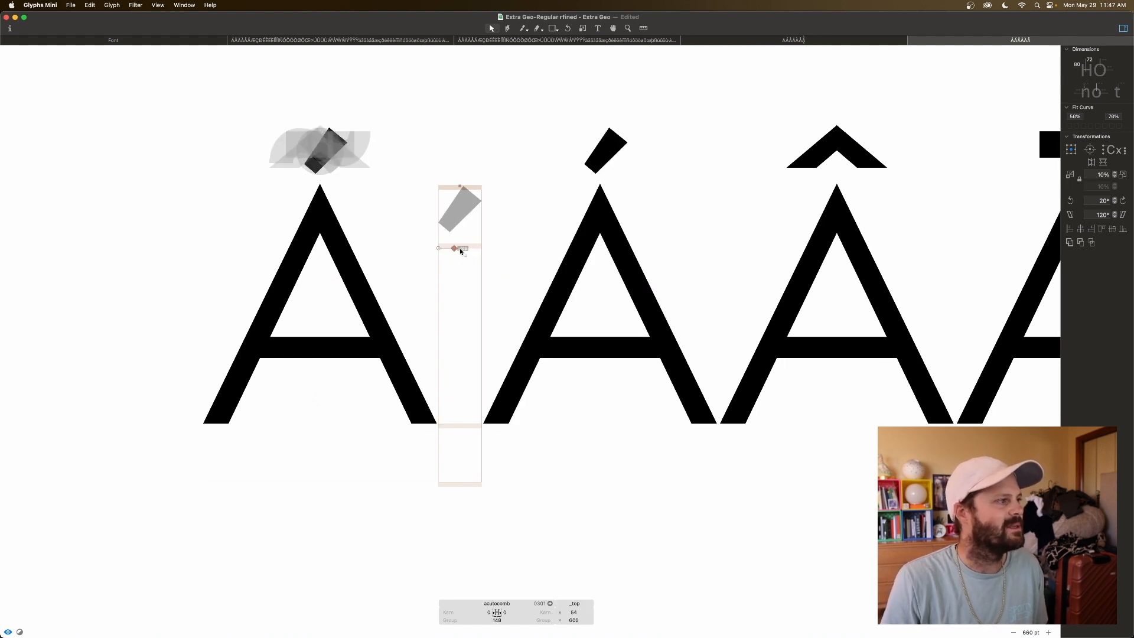
{"action": "key", "text": "shift+Right"}
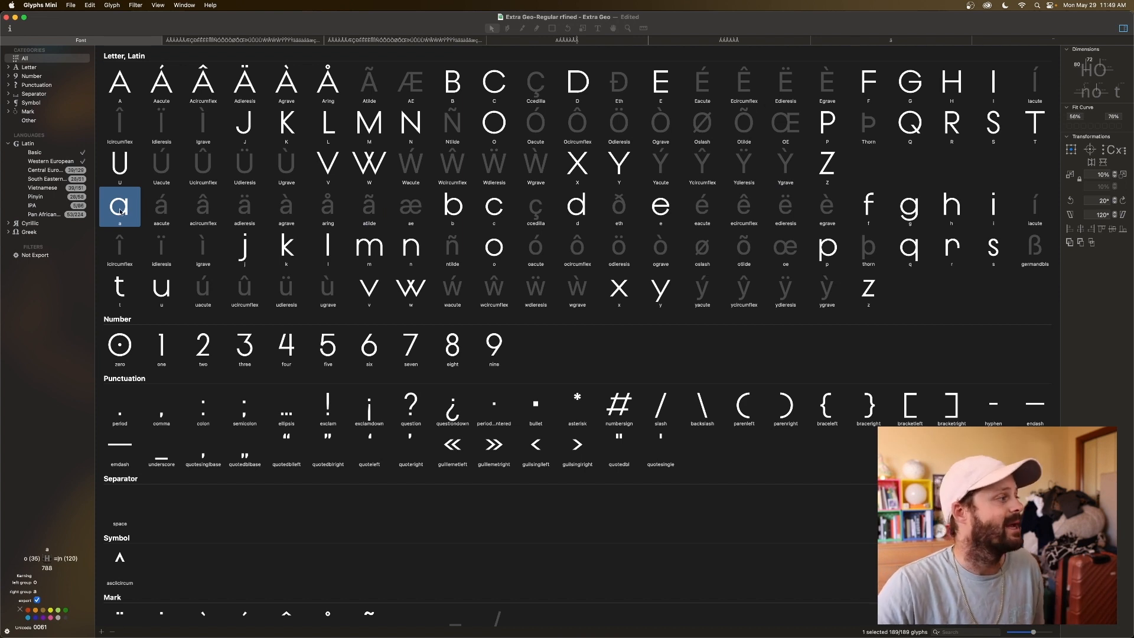
Select the lowercase accent bases a, c, e, n, o, u, w and y together in the glyph overview
{"action": "left_click", "coordinate": [495, 211], "text": "super"}
{"action": "left_click", "coordinate": [660, 209], "text": "super"}
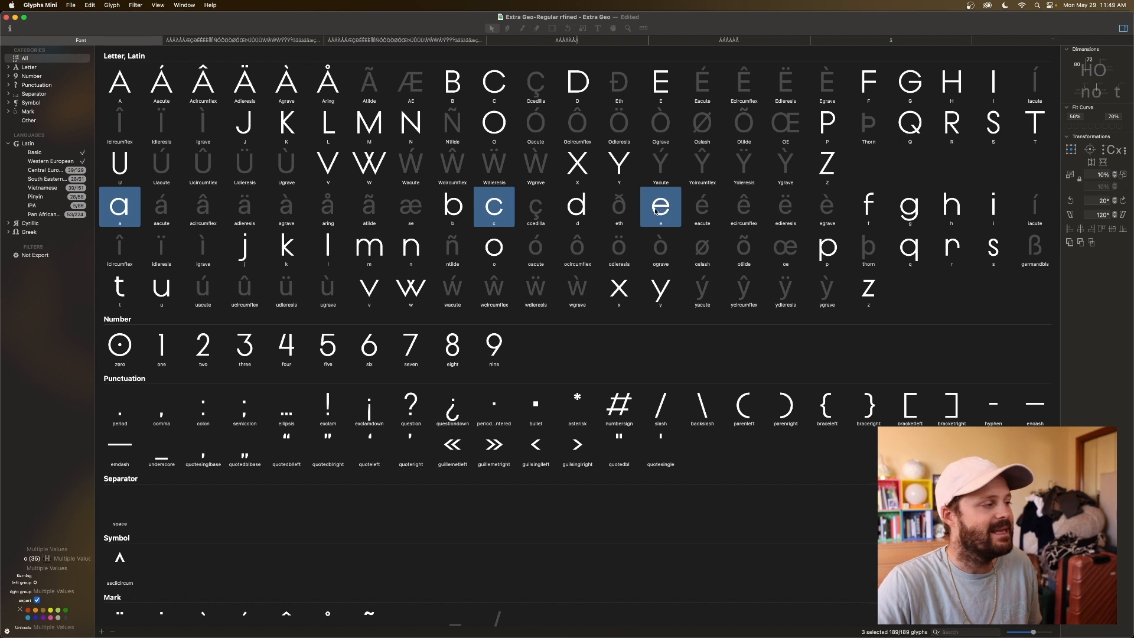
{"action": "left_click", "coordinate": [414, 249], "text": "super"}
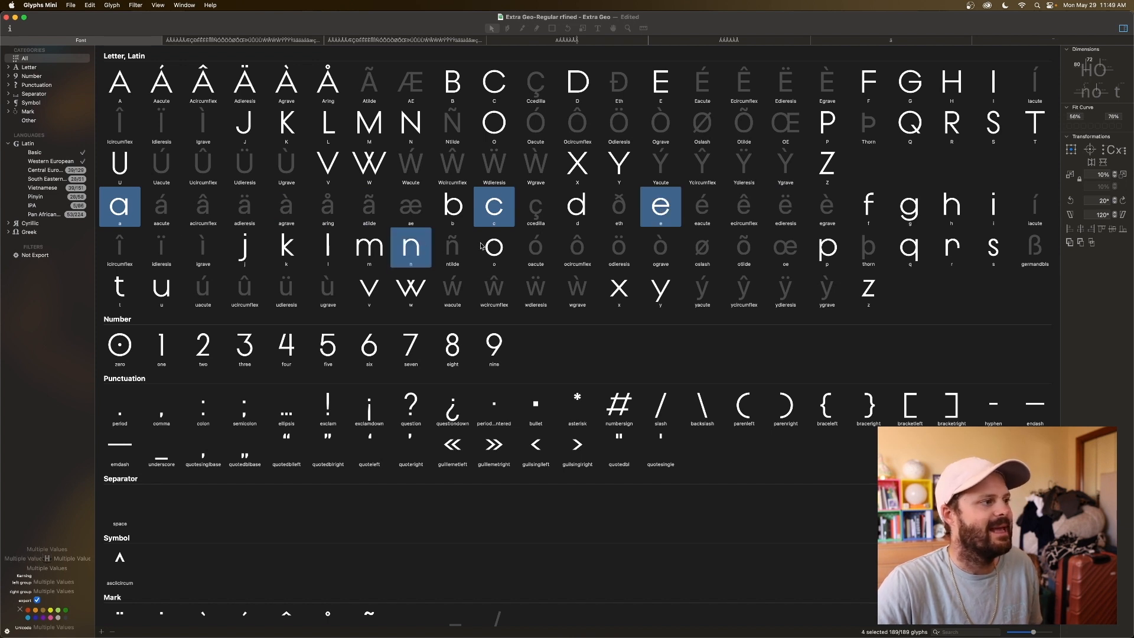
{"action": "left_click", "coordinate": [495, 248], "text": "super"}
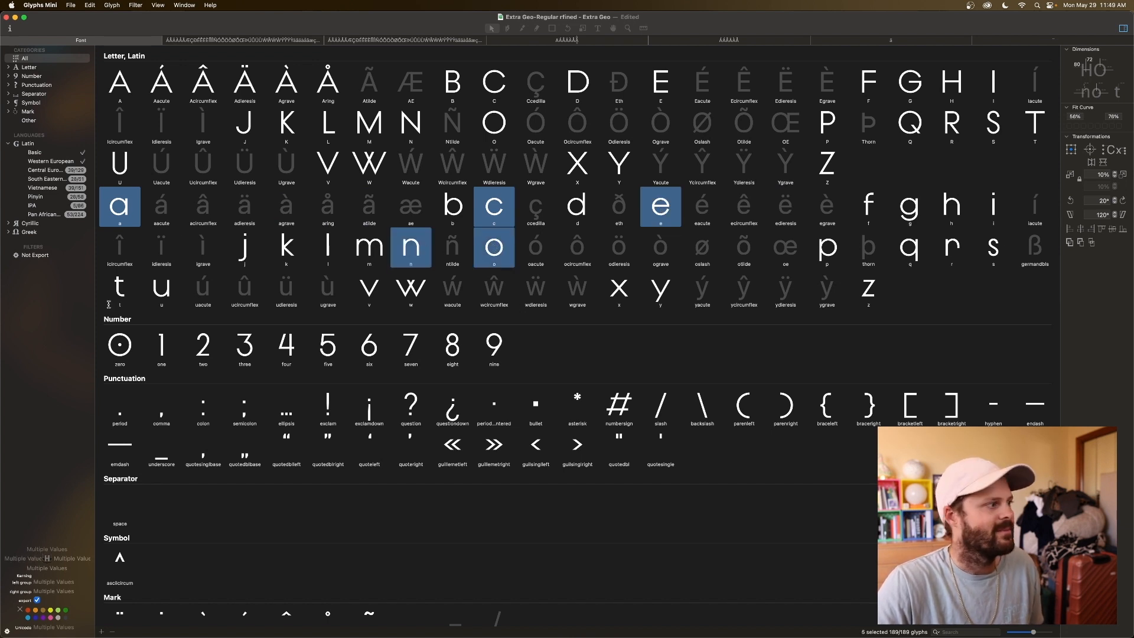
{"action": "left_click", "coordinate": [164, 293], "text": "super"}
{"action": "left_click", "coordinate": [411, 289], "text": "super"}
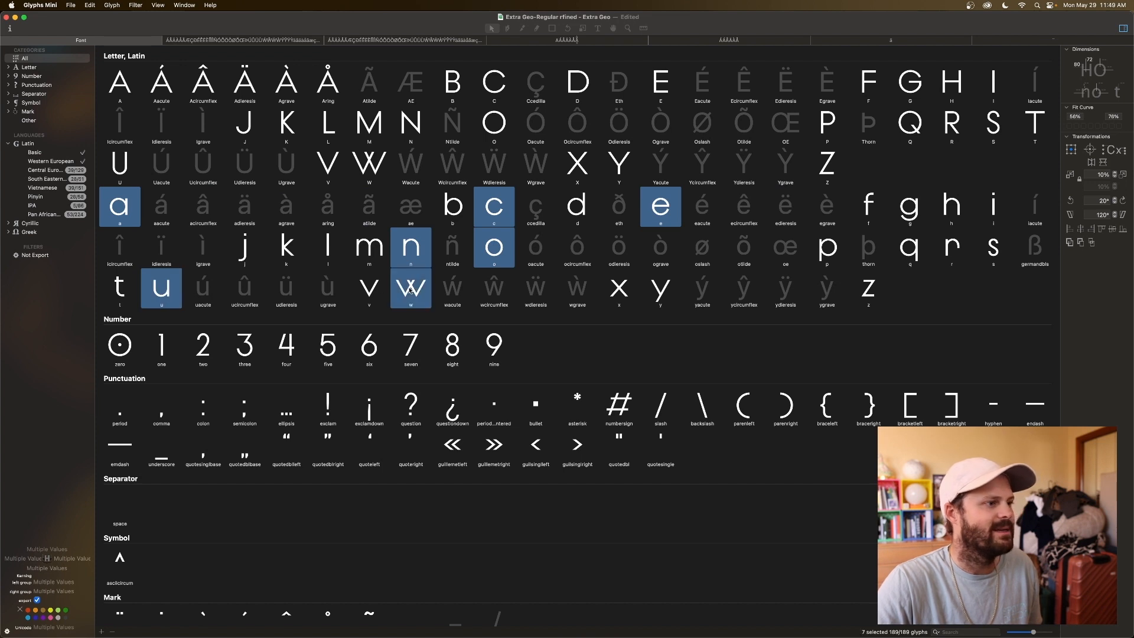
{"action": "left_click", "coordinate": [654, 289], "text": "super"}
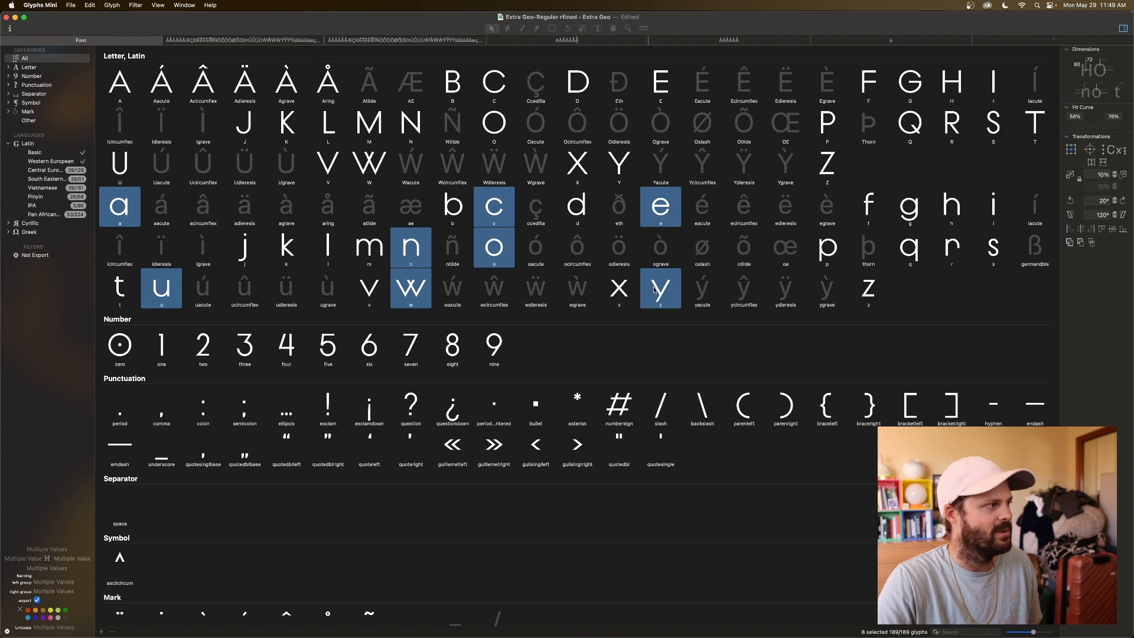
Build the lowercase accented composites of a, c, e, n, o, u, w and y as component glyphs, leaving out ae, eth, oslash and oe
{"action": "left_click", "coordinate": [157, 210]}
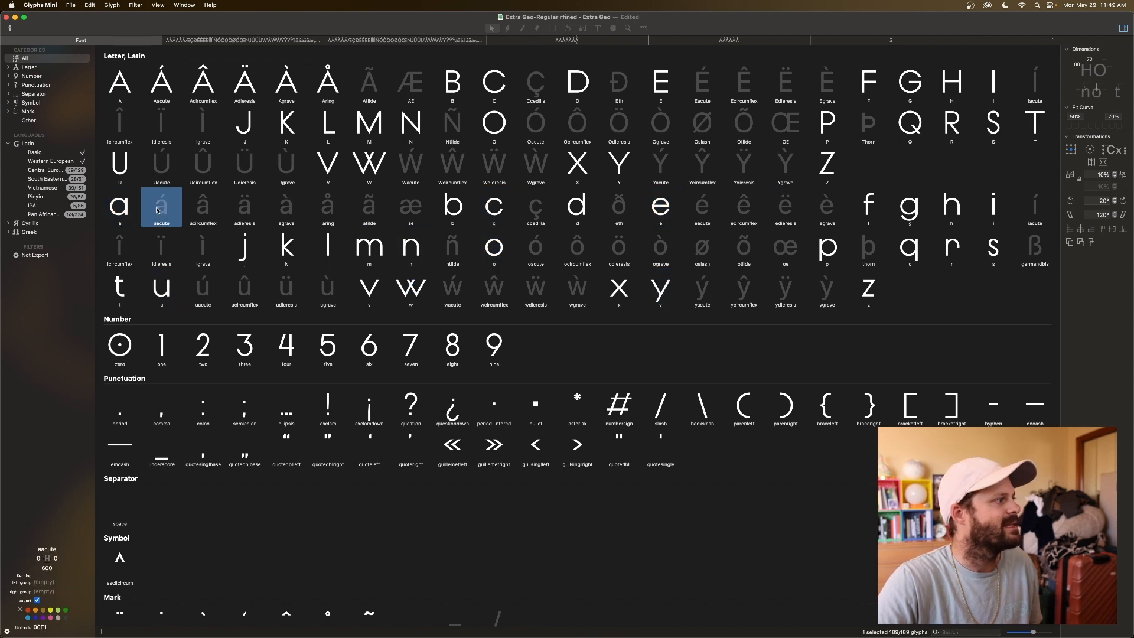
{"action": "left_click", "coordinate": [354, 207], "text": "shift"}
{"action": "left_click", "coordinate": [542, 211], "text": "super"}
{"action": "left_click", "coordinate": [712, 207], "text": "super"}
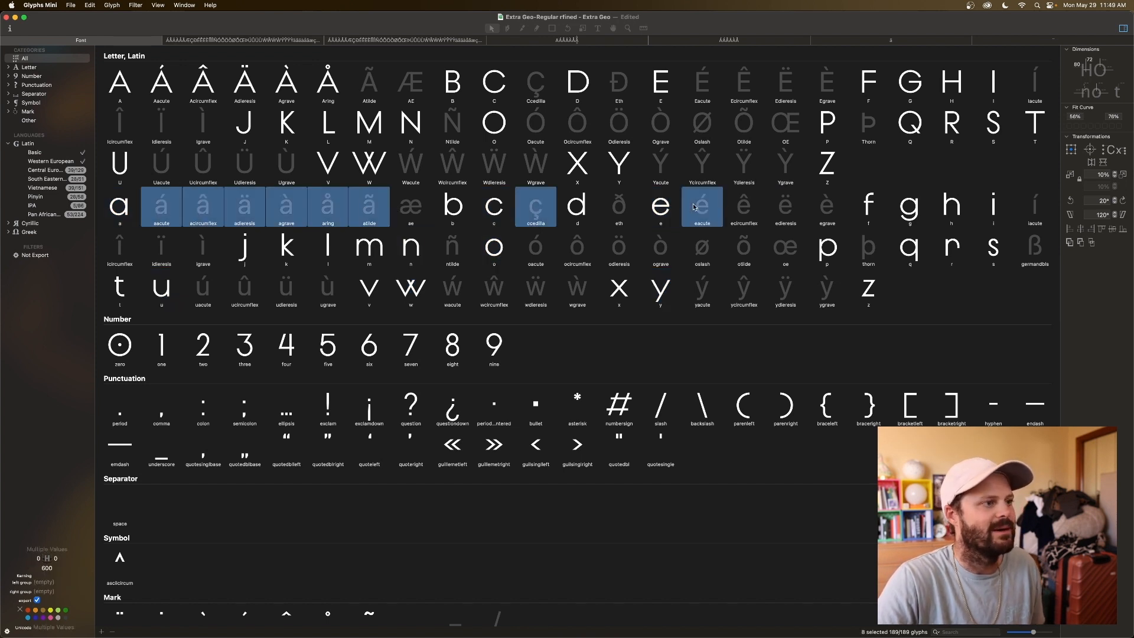
{"action": "left_click", "coordinate": [749, 207], "text": "super"}
{"action": "left_click", "coordinate": [790, 206], "text": "super"}
{"action": "left_click", "coordinate": [828, 207], "text": "super"}
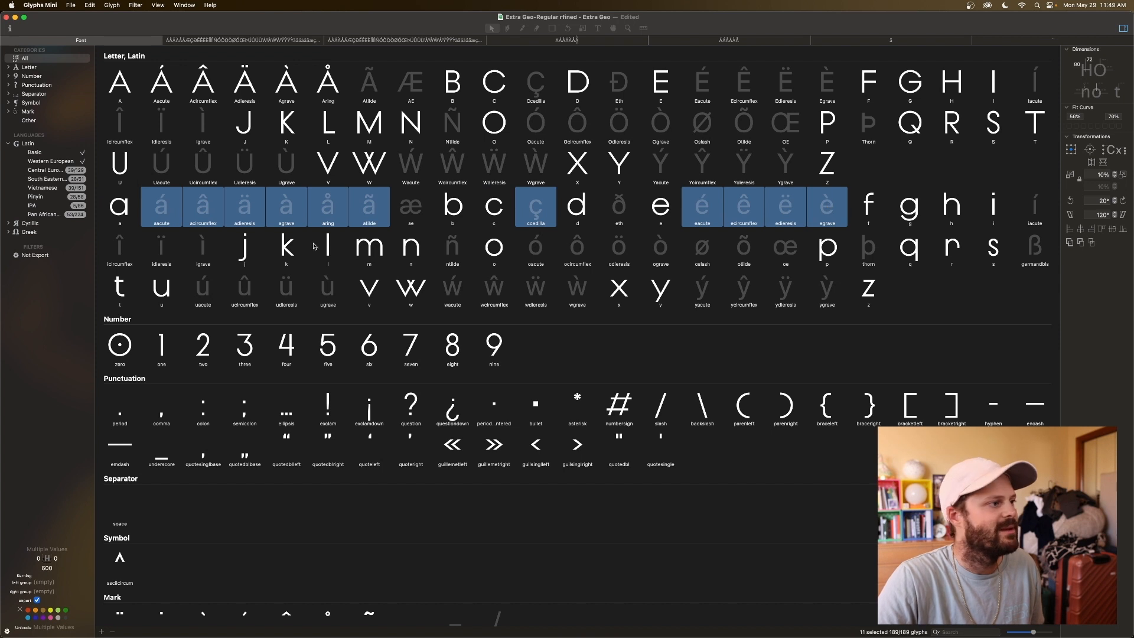
{"action": "left_click", "coordinate": [443, 248], "text": "super"}
{"action": "left_click", "coordinate": [527, 253], "text": "super"}
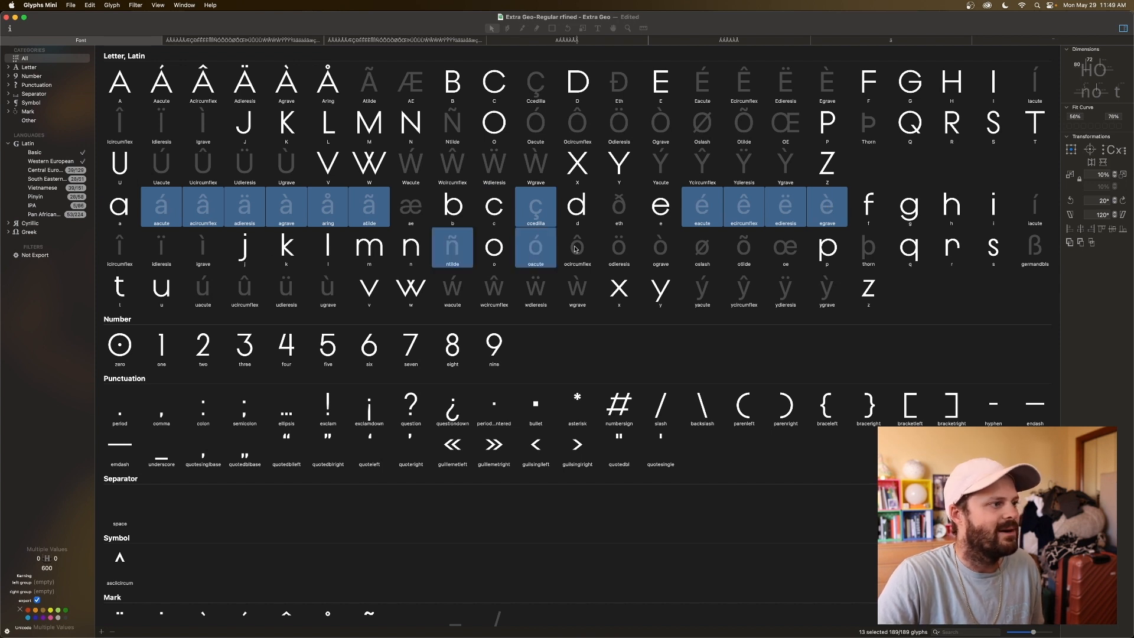
{"action": "left_click", "coordinate": [576, 251], "text": "super"}
{"action": "left_click", "coordinate": [617, 251], "text": "super"}
{"action": "left_click", "coordinate": [658, 251], "text": "super"}
{"action": "left_click", "coordinate": [745, 248], "text": "super"}
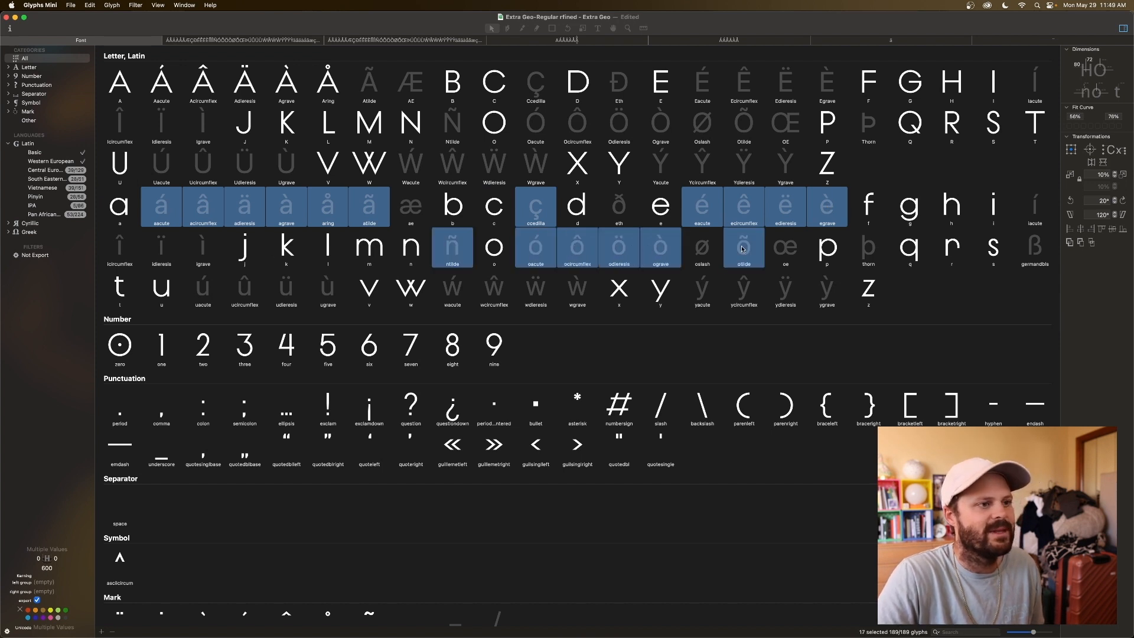
{"action": "left_click", "coordinate": [711, 287], "text": "super"}
{"action": "left_click", "coordinate": [742, 289], "text": "super"}
{"action": "left_click", "coordinate": [788, 289], "text": "super"}
{"action": "left_click", "coordinate": [811, 290], "text": "super"}
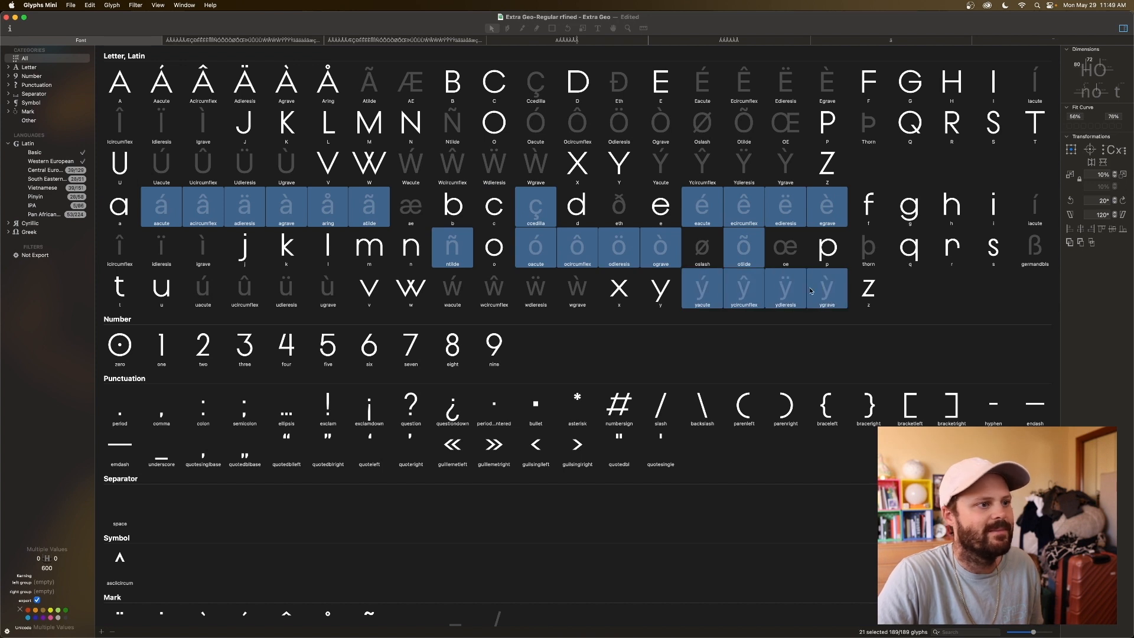
{"action": "left_click", "coordinate": [576, 295], "text": "super"}
{"action": "left_click", "coordinate": [536, 289], "text": "super"}
{"action": "left_click", "coordinate": [496, 290], "text": "super"}
{"action": "left_click", "coordinate": [452, 290], "text": "super"}
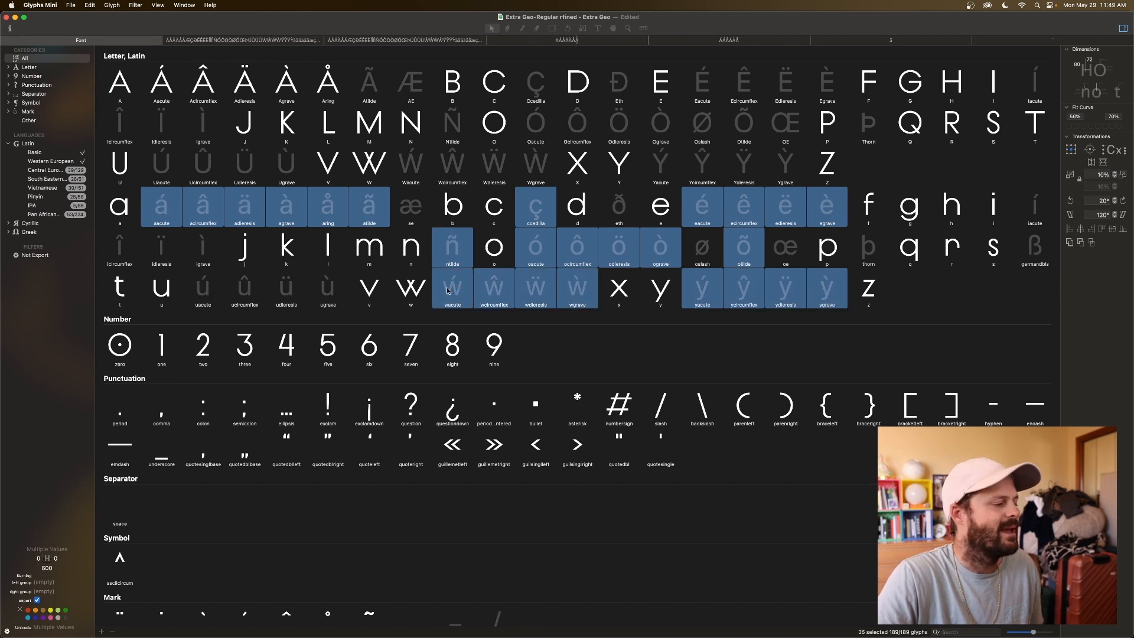
{"action": "left_click", "coordinate": [326, 290], "text": "super"}
{"action": "left_click", "coordinate": [286, 290], "text": "super"}
{"action": "left_click", "coordinate": [245, 289], "text": "super"}
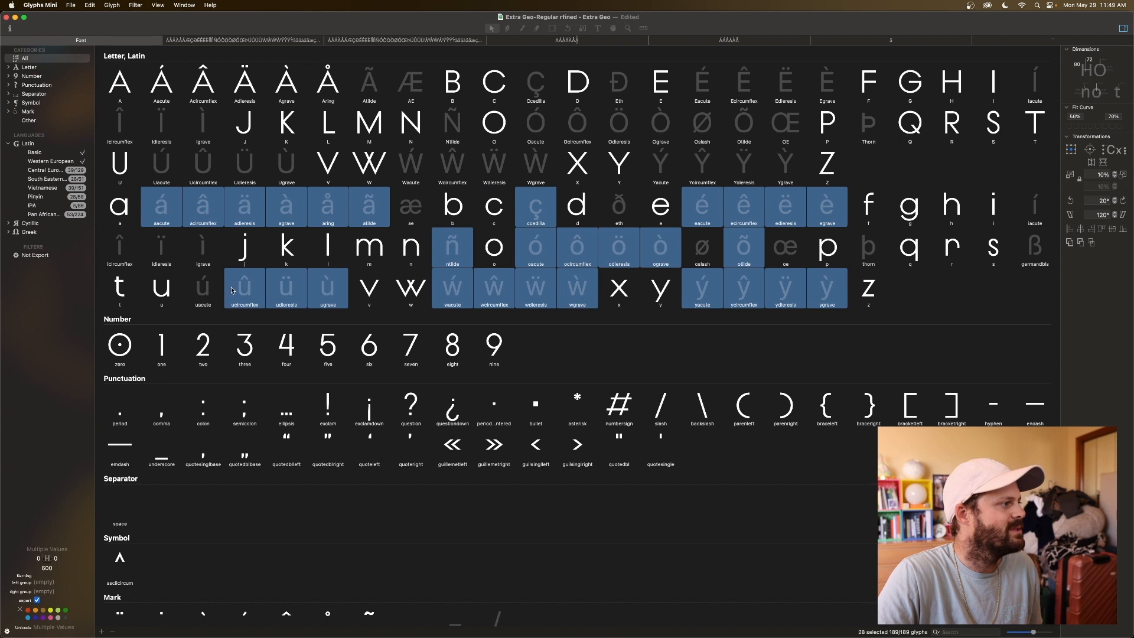
{"action": "left_click", "coordinate": [207, 290], "text": "super"}
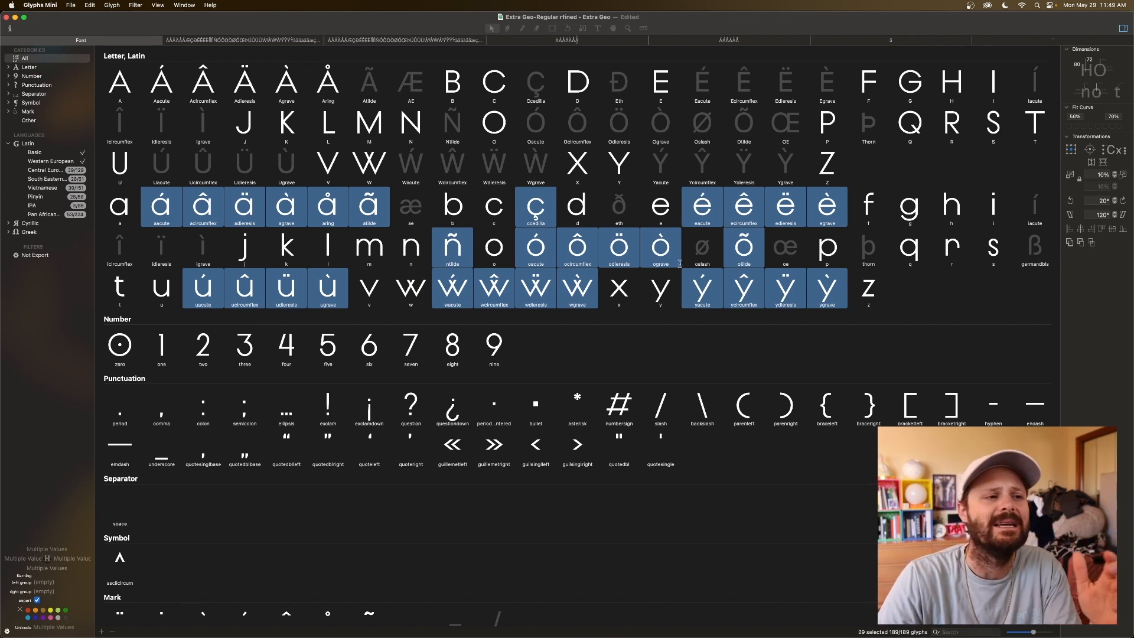
Open lowercase i for editing and single out its dot contour from the stem
{"action": "left_click", "coordinate": [994, 205]}
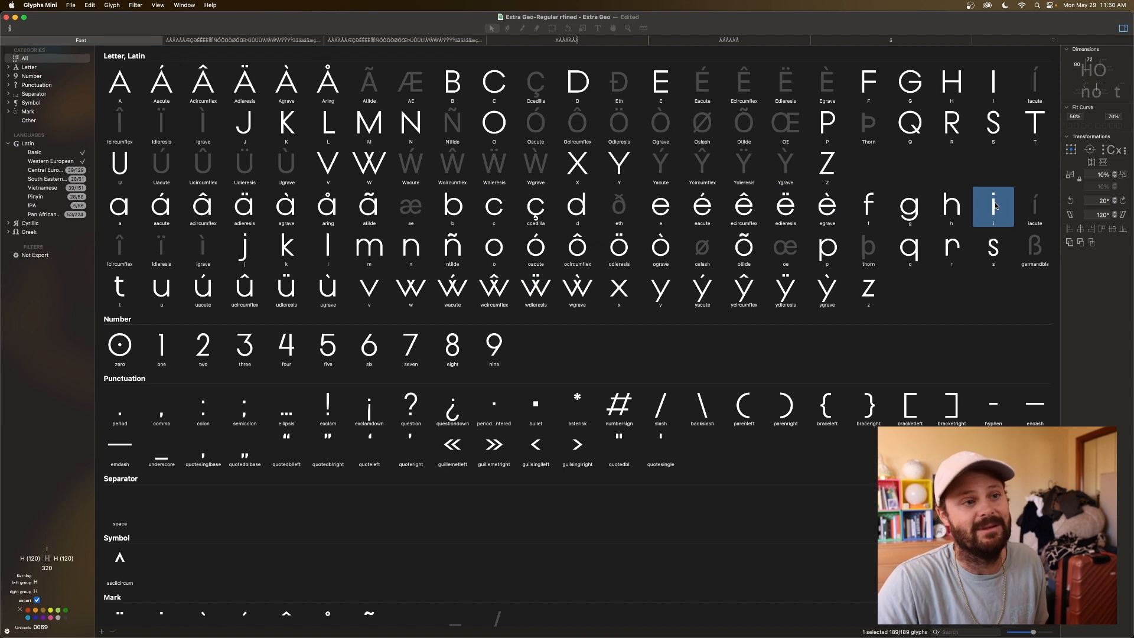
{"action": "double_click", "coordinate": [994, 205]}
{"action": "left_click_drag", "start_coordinate": [500, 227], "coordinate": [576, 275]}
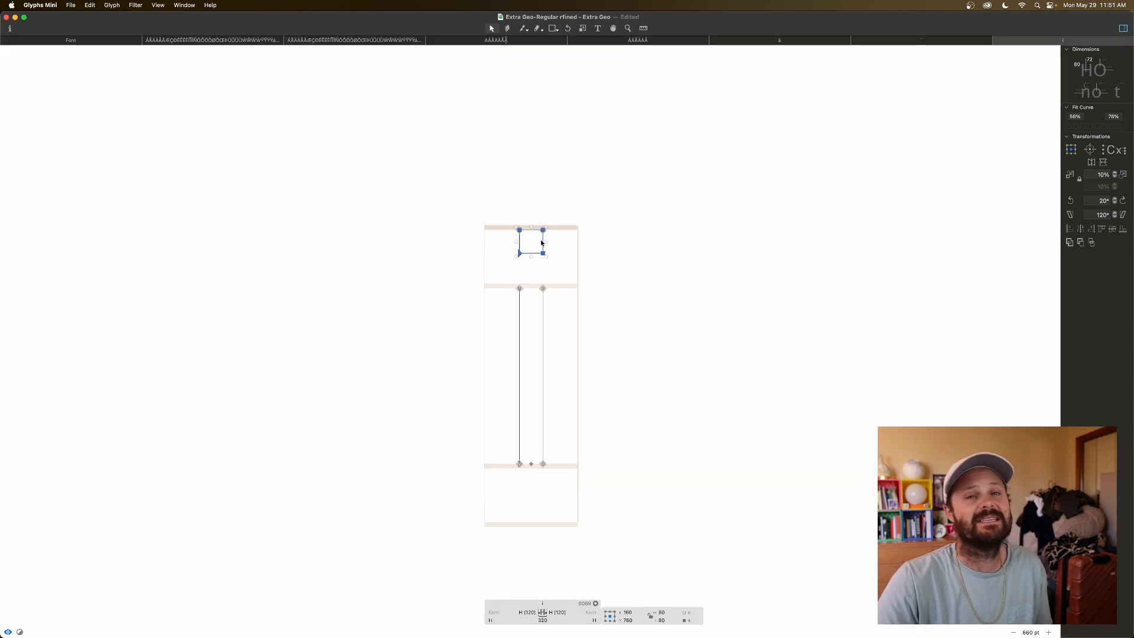
{"action": "left_click", "coordinate": [551, 246]}
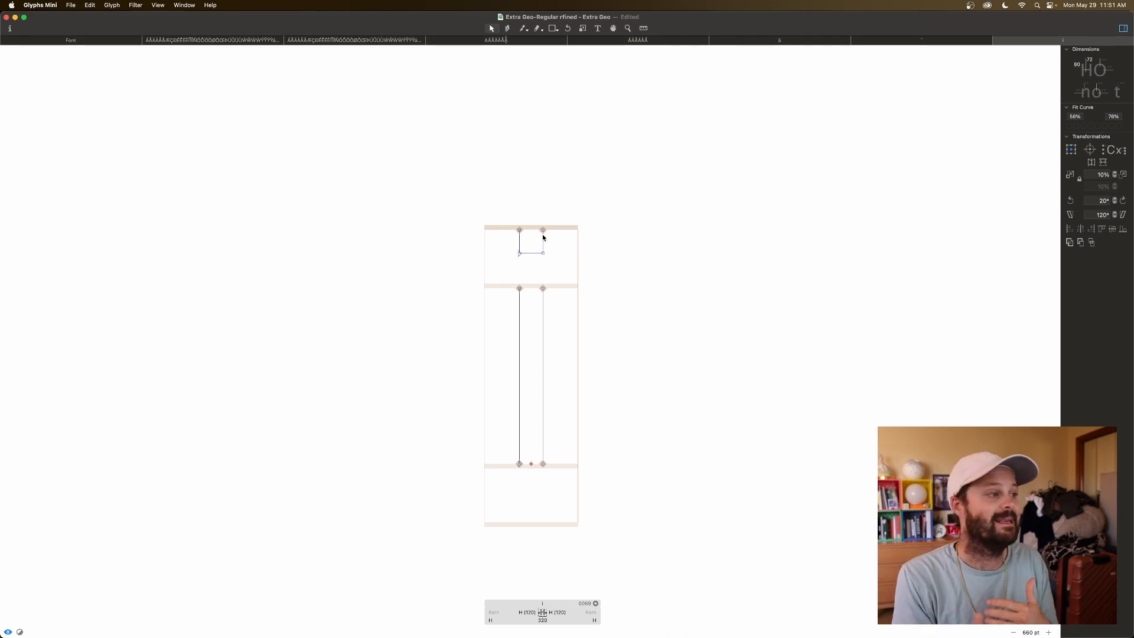
Turn the stem of lowercase i into a component glyph named idotless
{"action": "left_click_drag", "start_coordinate": [560, 278], "coordinate": [494, 494]}
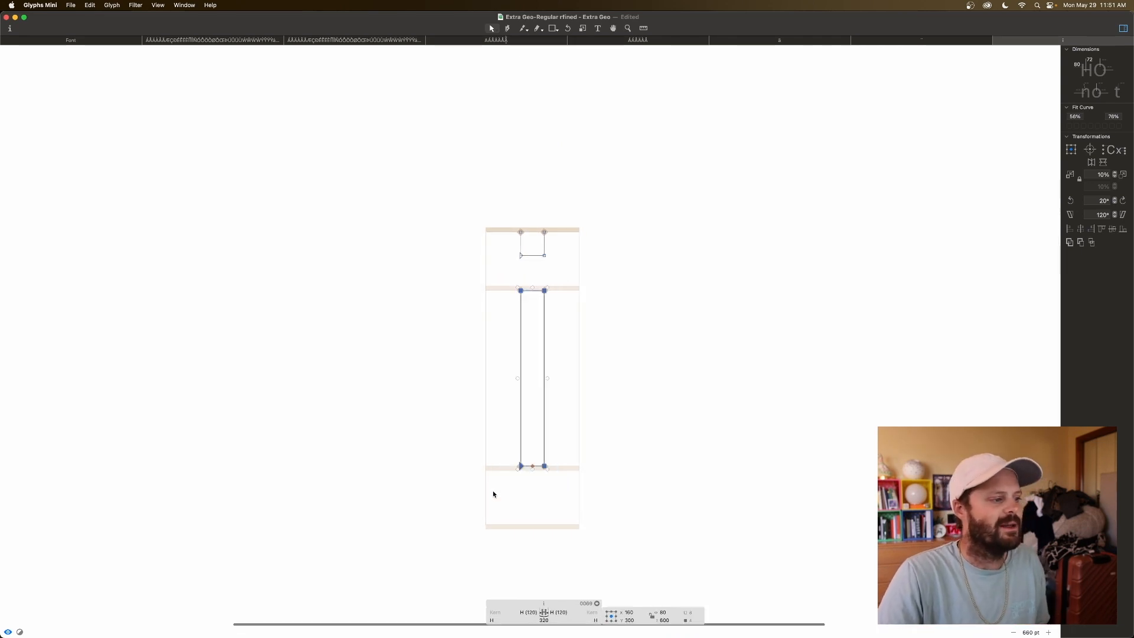
{"action": "right_click", "coordinate": [544, 388]}
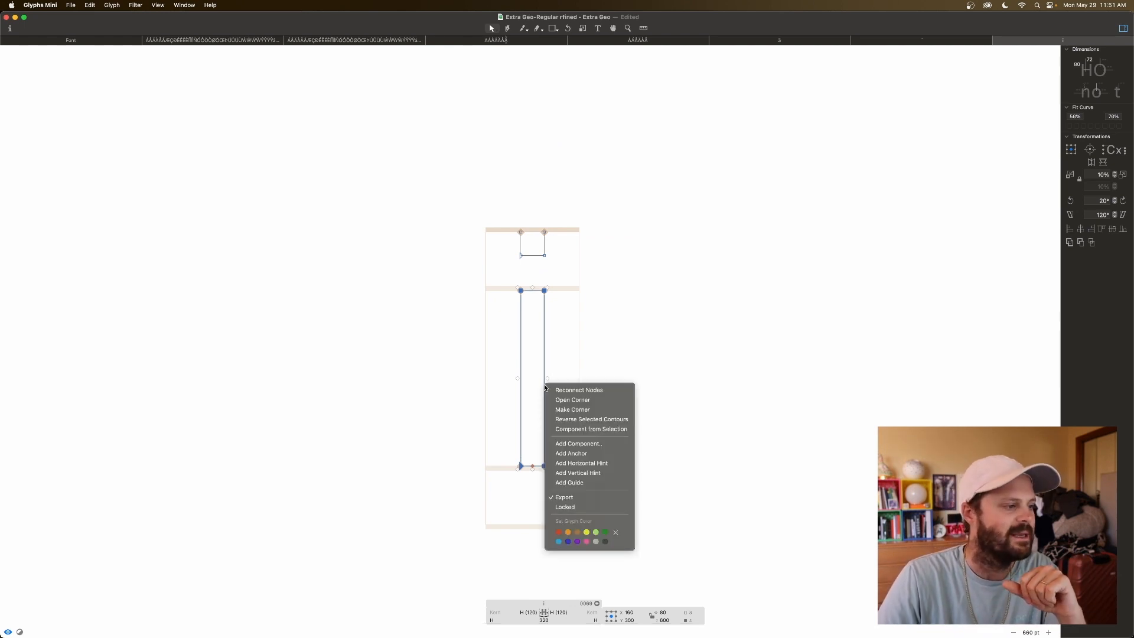
{"action": "left_click", "coordinate": [571, 429]}
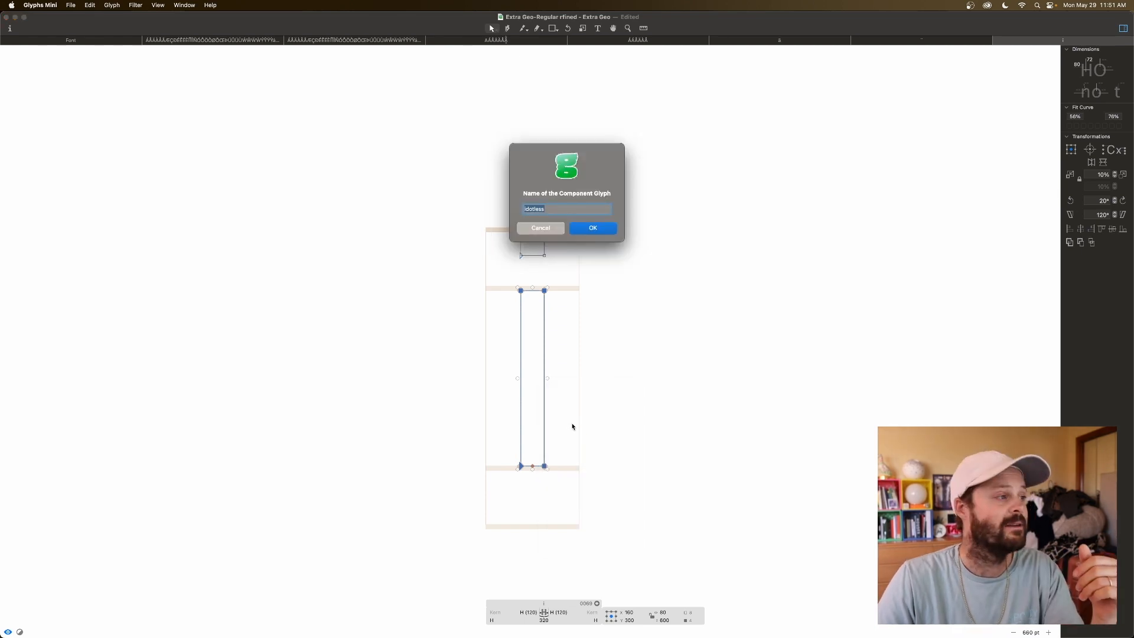
{"action": "left_click", "coordinate": [551, 207]}
{"action": "left_click_drag", "start_coordinate": [553, 208], "coordinate": [510, 209]}
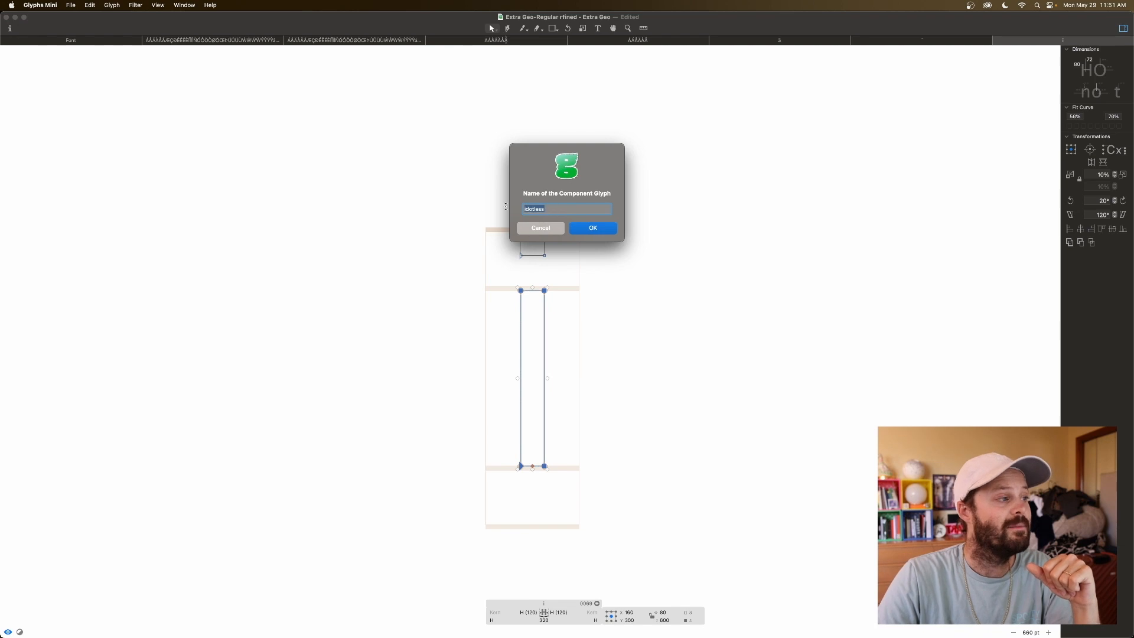
{"action": "left_click", "coordinate": [594, 230]}
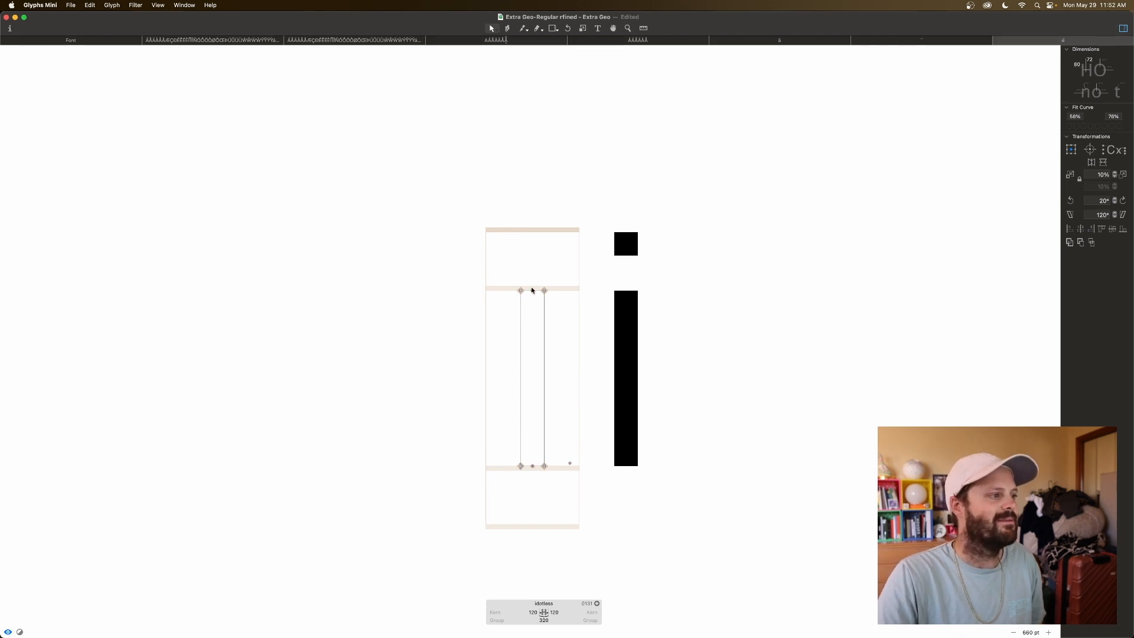
Build iacute, icircumflex, idieresis and igrave as component glyphs from the glyph overview, and select lowercase j
{"action": "left_click", "coordinate": [115, 41]}
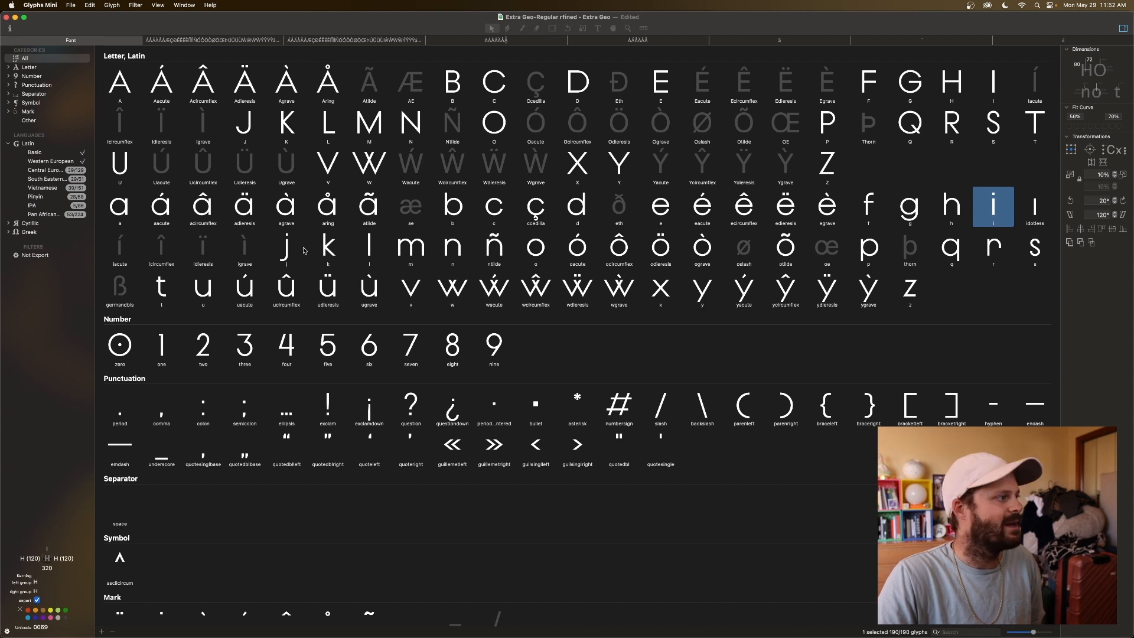
{"action": "left_click", "coordinate": [126, 248]}
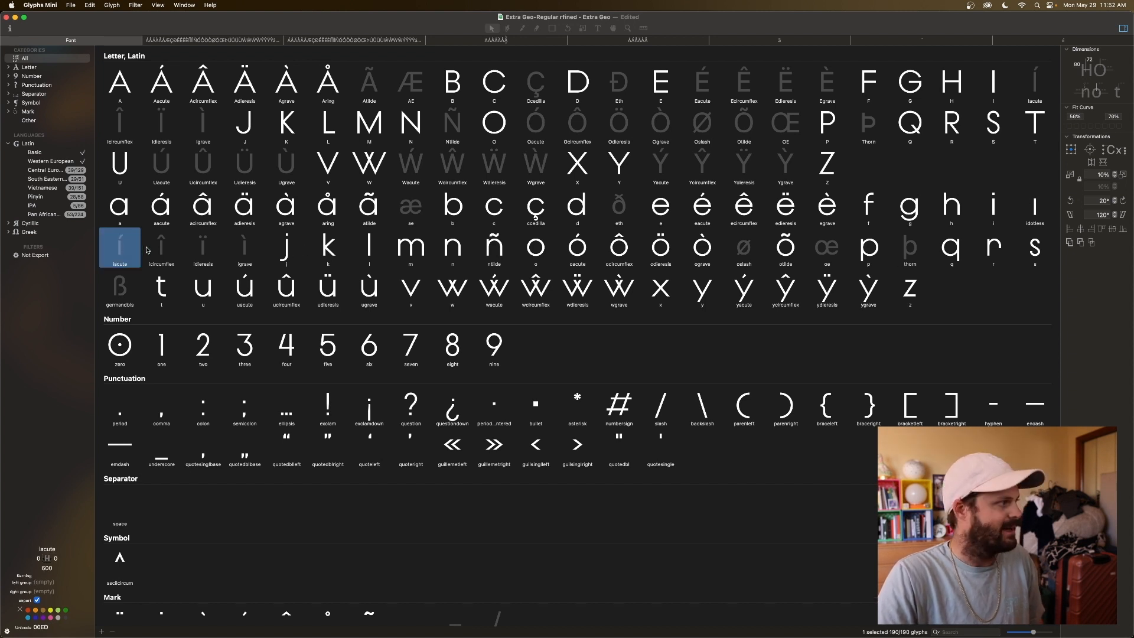
{"action": "left_click", "coordinate": [148, 250], "text": "shift"}
{"action": "left_click", "coordinate": [200, 248], "text": "shift"}
{"action": "left_click", "coordinate": [247, 249], "text": "shift"}
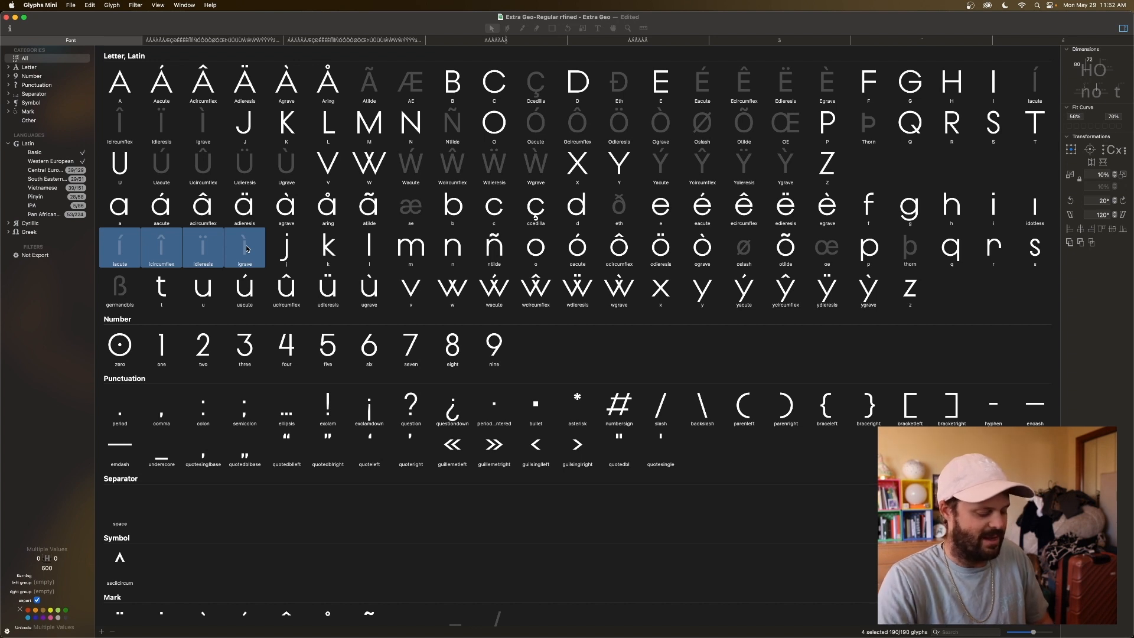
{"action": "key", "text": "ctrl+super+c"}
{"action": "left_click", "coordinate": [285, 249]}
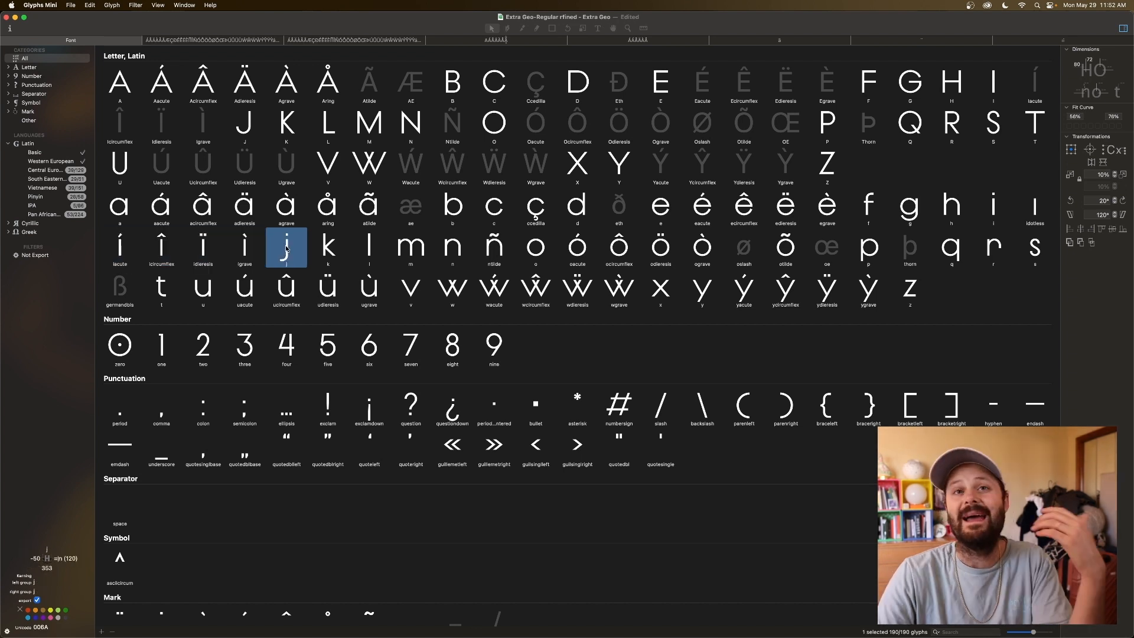